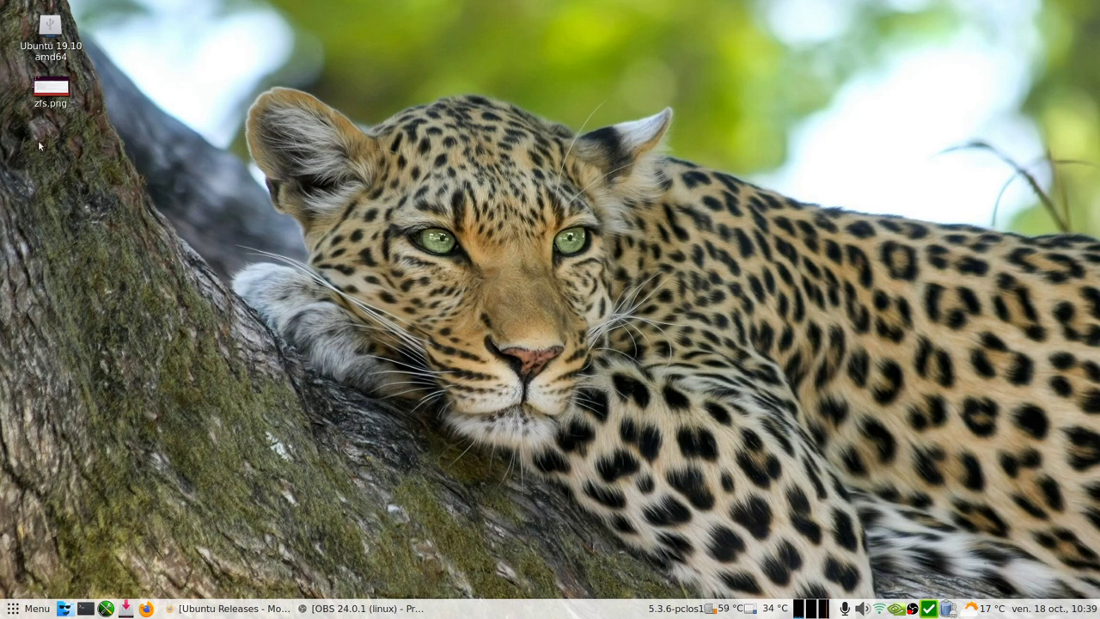
- View the desktop image zfs.png enlarged in Eye of MATE to read its installation-type options, and close it
{"action": "left_click", "coordinate": [47, 89]}
{"action": "right_click", "coordinate": [44, 87]}
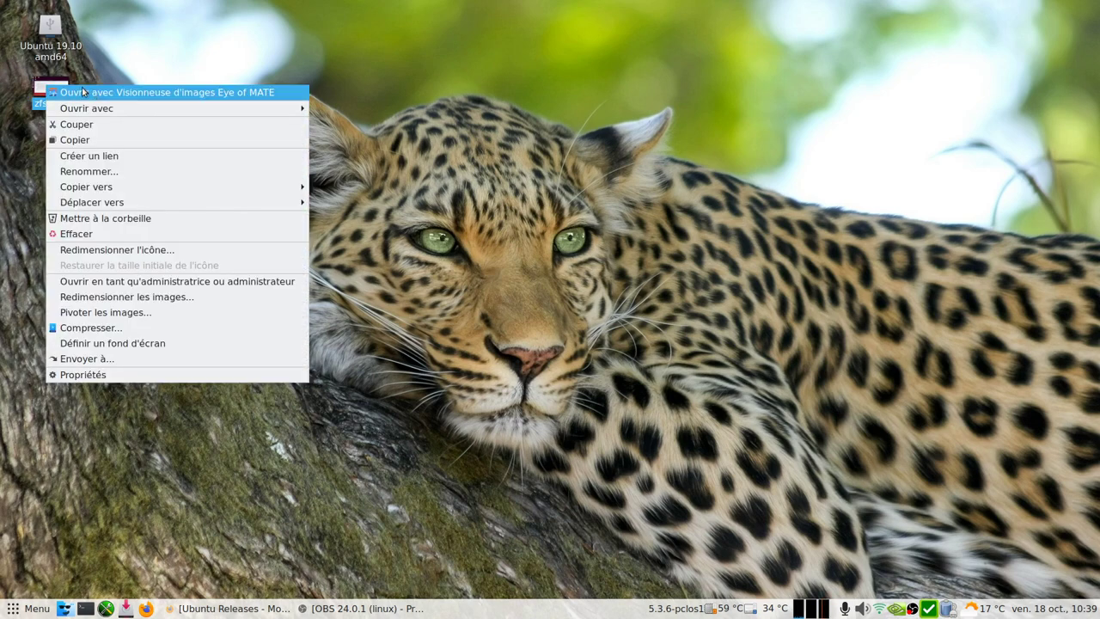
{"action": "left_click", "coordinate": [104, 91]}
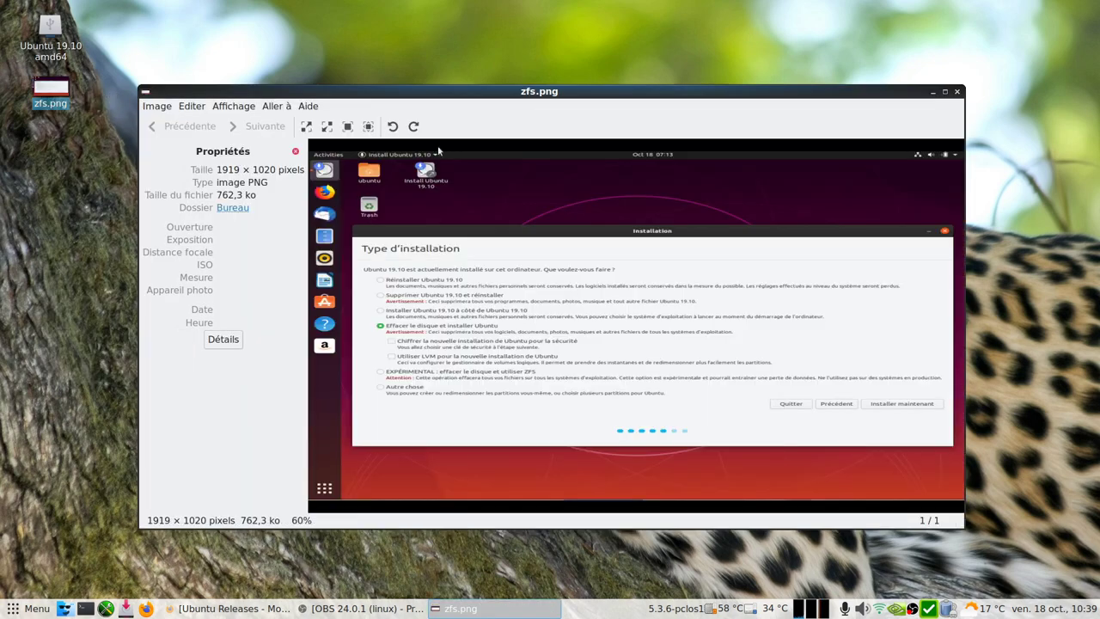
{"action": "left_click", "coordinate": [944, 91]}
{"action": "scroll", "coordinate": [761, 284], "scroll_direction": "up", "scroll_amount": 1}
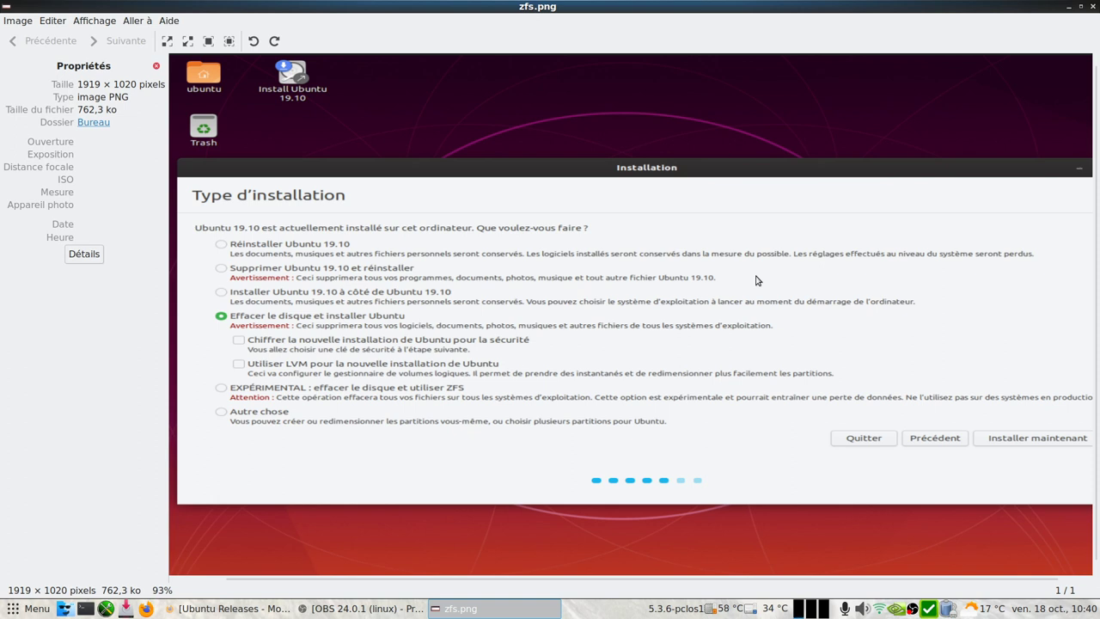
{"action": "left_click", "coordinate": [1092, 7]}
- In Firefox, open the Ubuntu 19.10 (Eoan Ermine) release page, preview the 64-bit PC (AMD64) desktop image download without saving, and minimize the browser
{"action": "left_click", "coordinate": [232, 611]}
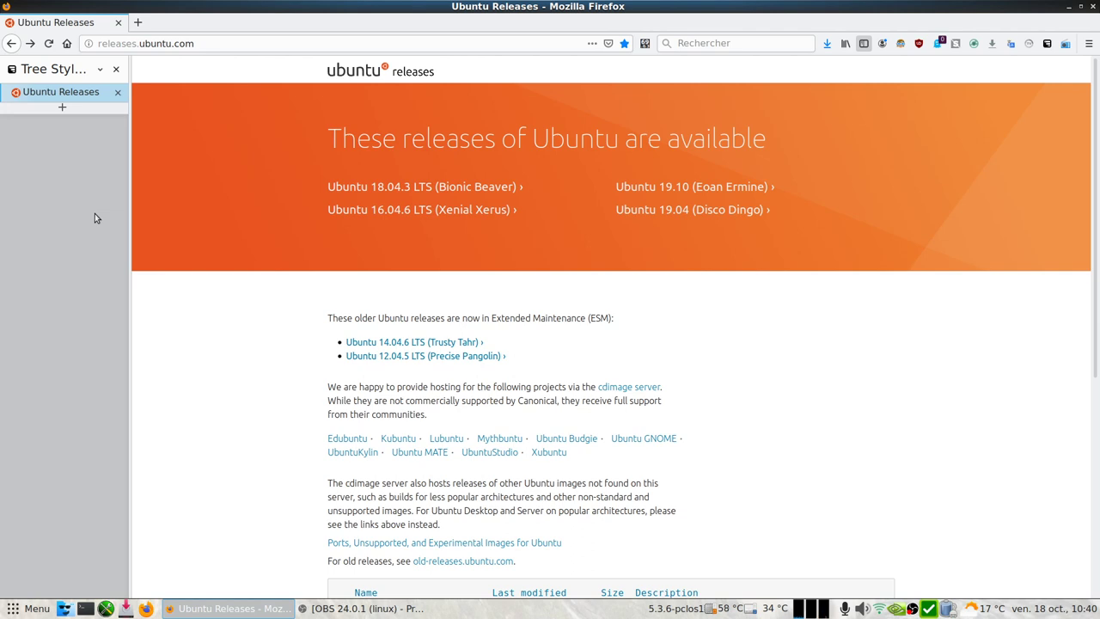
{"action": "scroll", "coordinate": [150, 289], "scroll_direction": "down", "scroll_amount": 1}
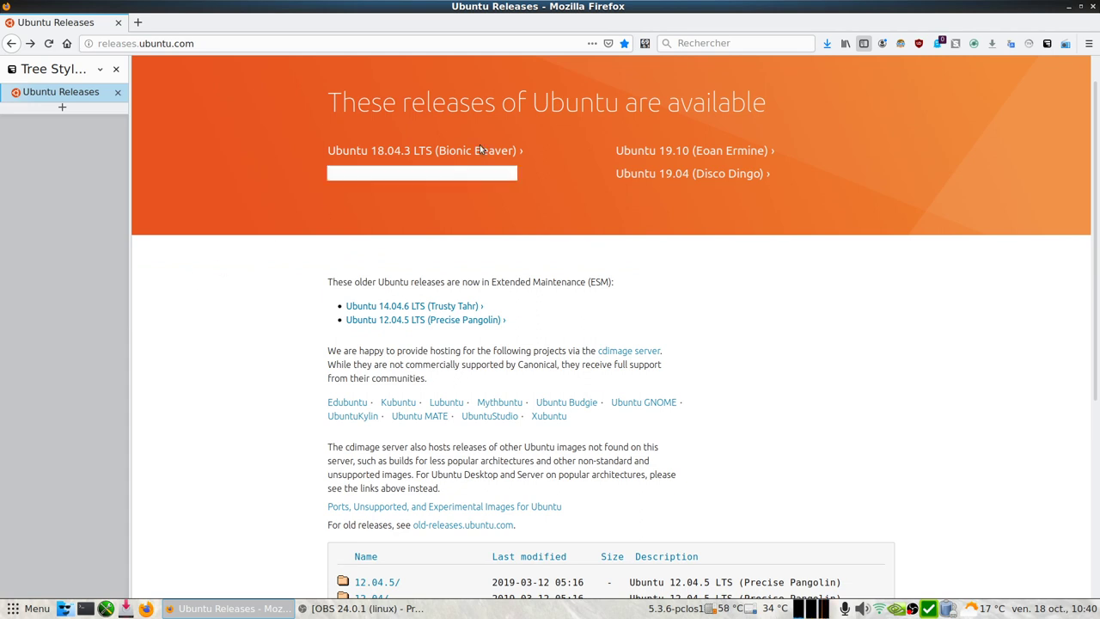
{"action": "left_click", "coordinate": [710, 153]}
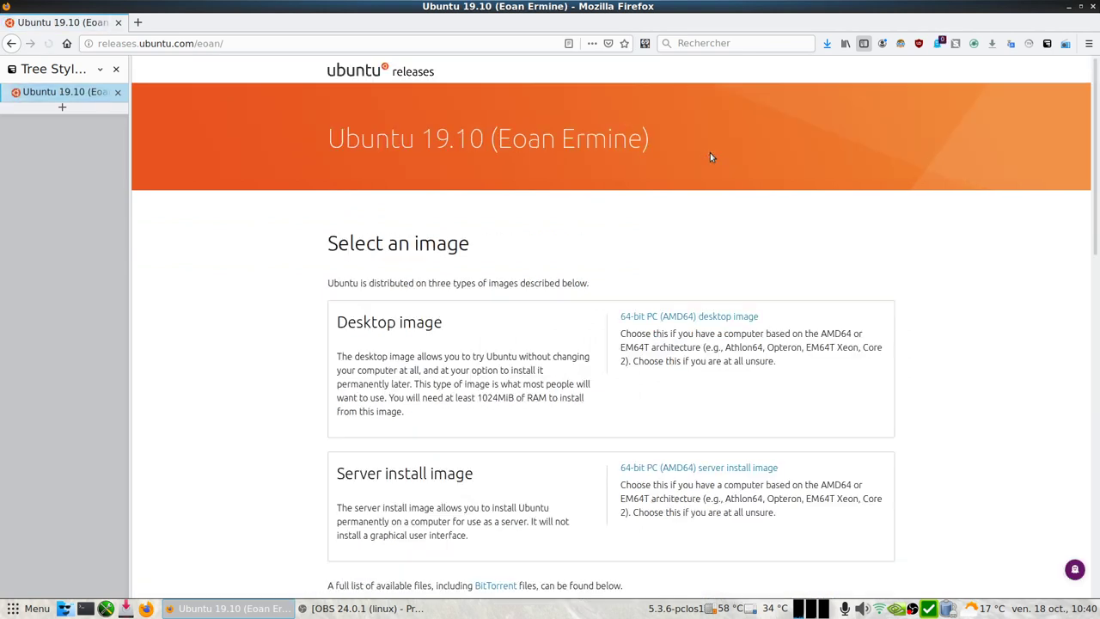
{"action": "left_click", "coordinate": [699, 317]}
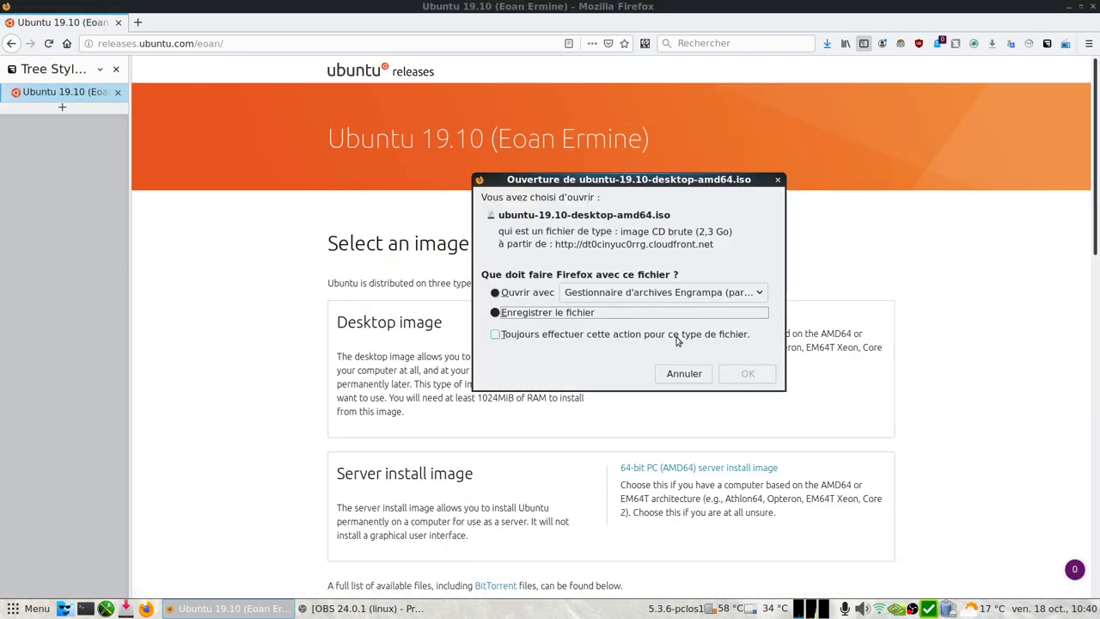
{"action": "left_click", "coordinate": [685, 377]}
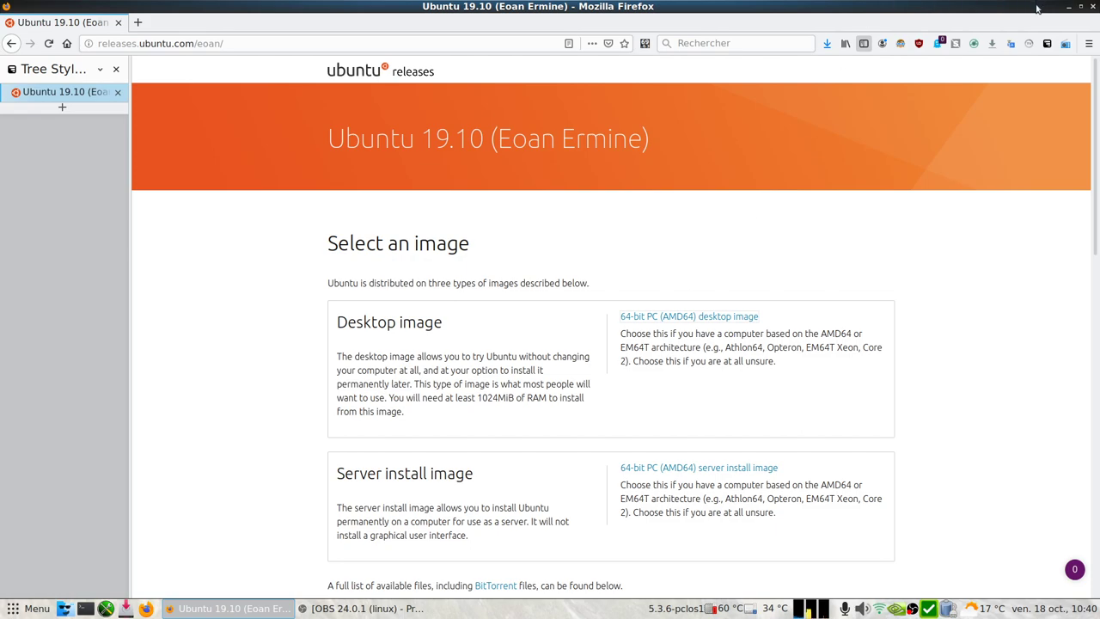
{"action": "left_click", "coordinate": [1068, 8]}
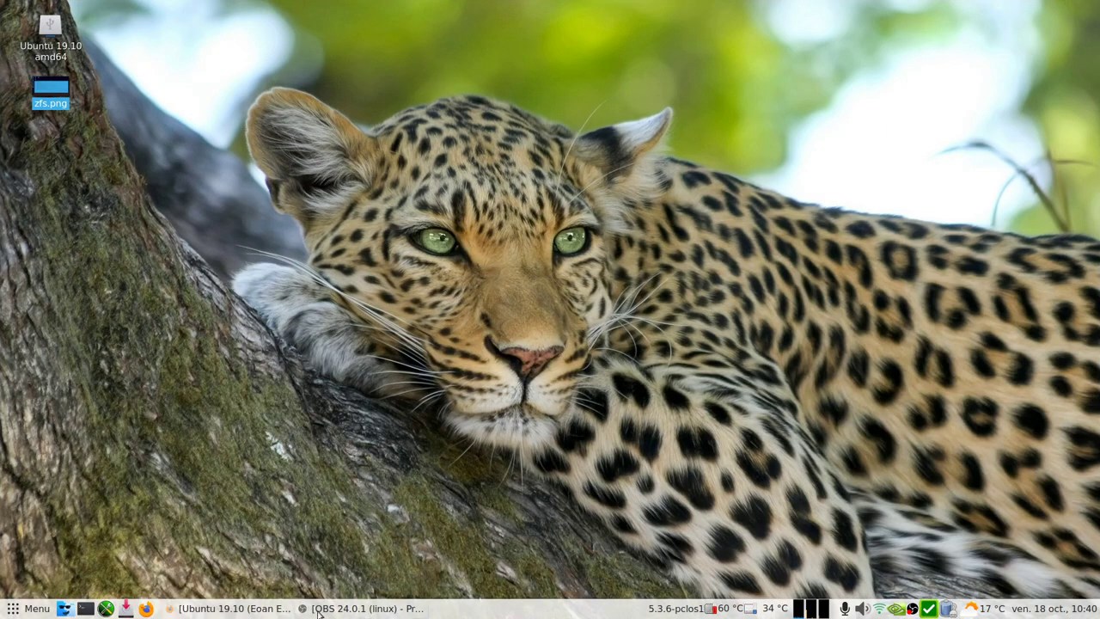
- Open Oracle VM VirtualBox and start the virtual machine Clone de Ubuntu 19.10 Gnome 3.34
{"action": "left_click", "coordinate": [3, 612]}
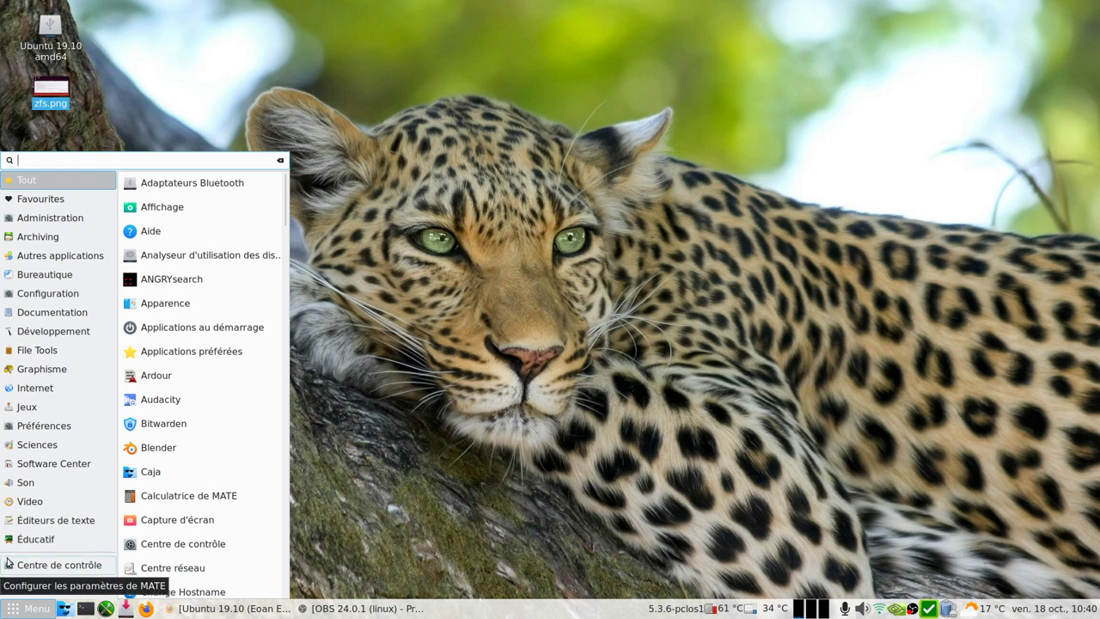
{"action": "type", "text": "vir"}
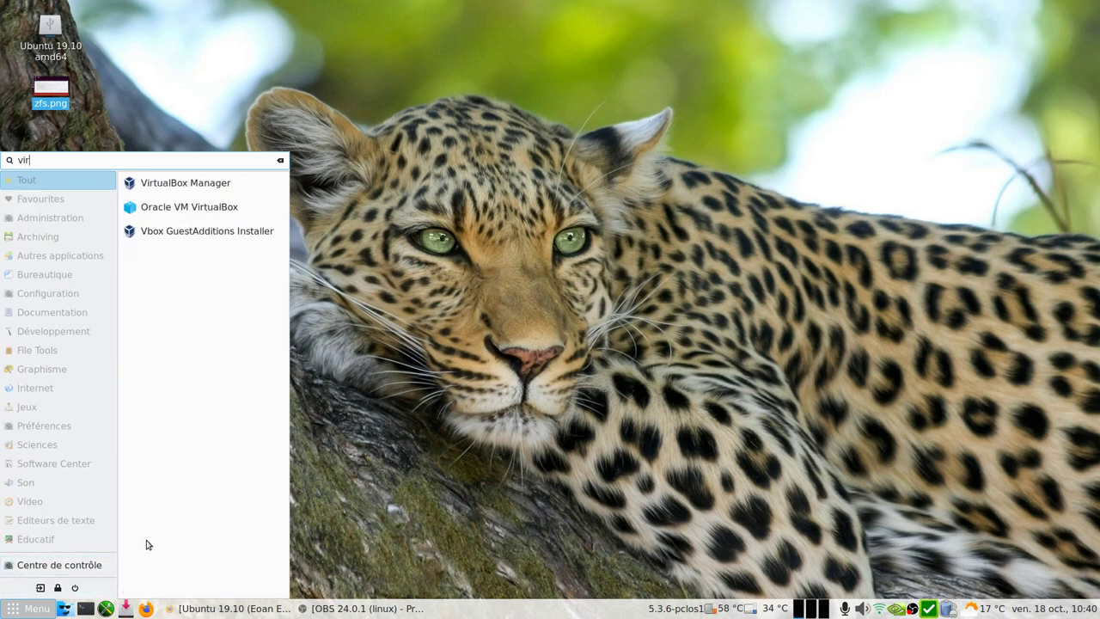
{"action": "left_click", "coordinate": [230, 205]}
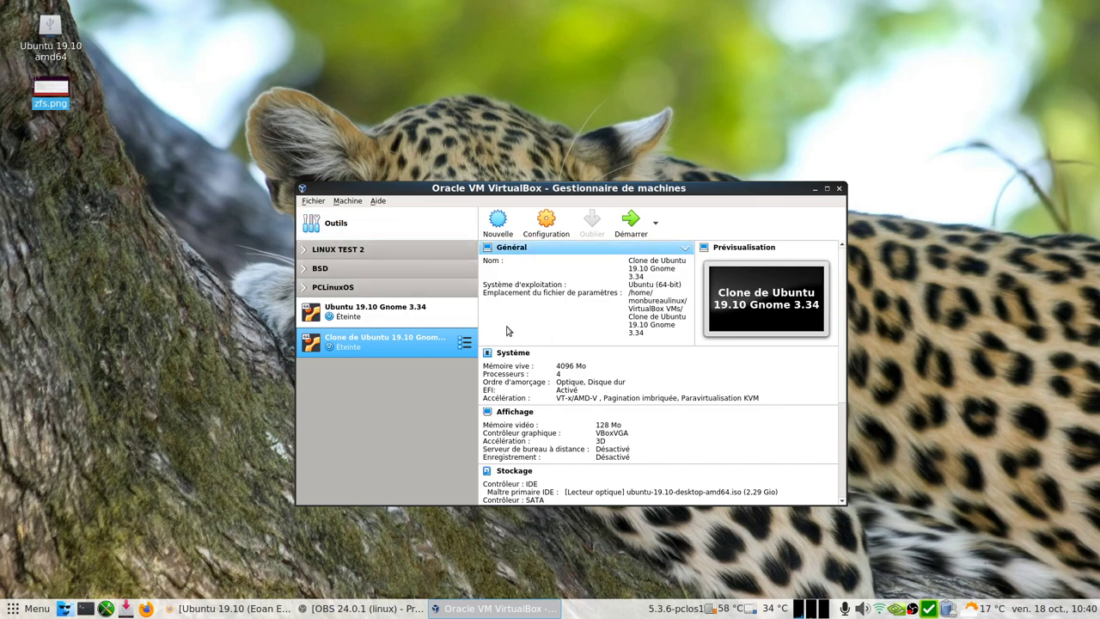
{"action": "left_click", "coordinate": [631, 221]}
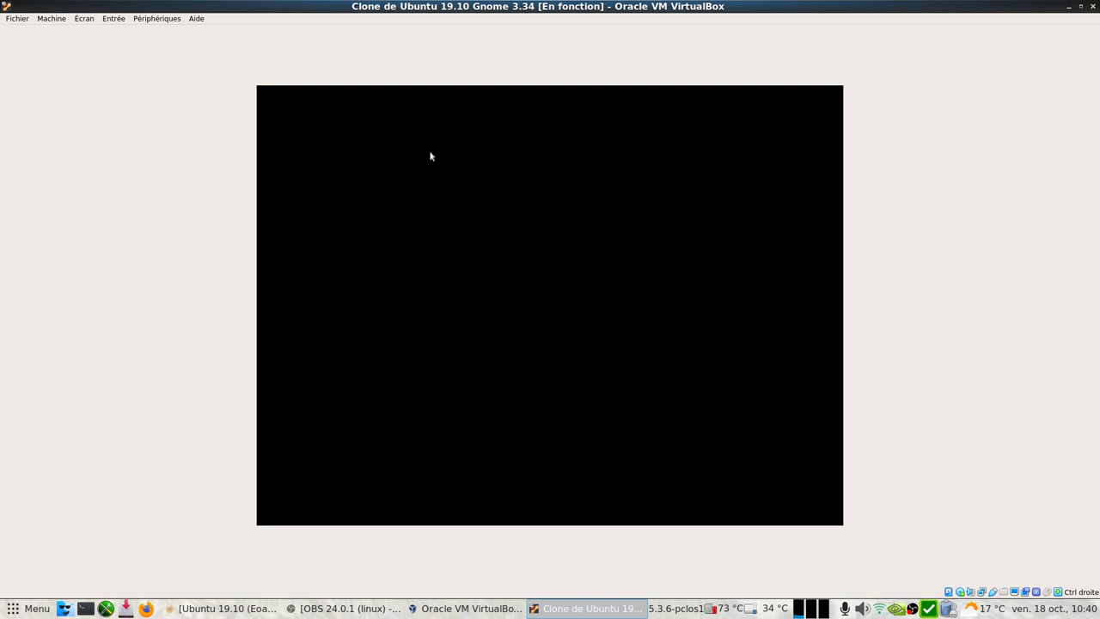
- Look through the GRUB boot entries of the Ubuntu image, from trying Ubuntu without installing to the OEM install
{"action": "key", "text": "Down"}
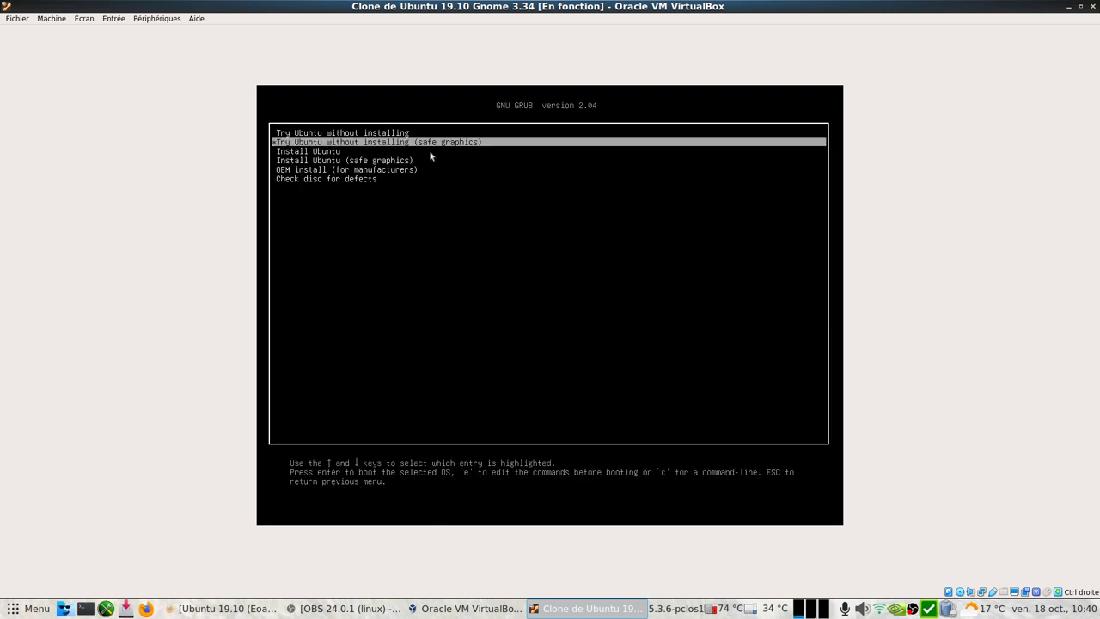
{"action": "key", "text": "Up"}
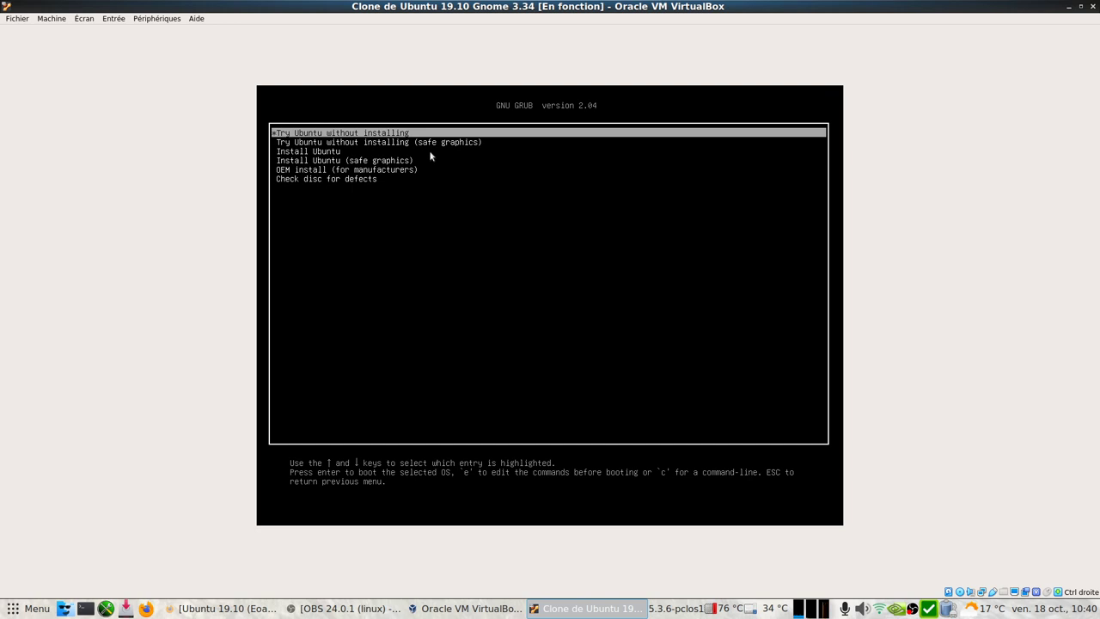
{"action": "key", "text": "Down"}
{"action": "key", "text": "Down"}
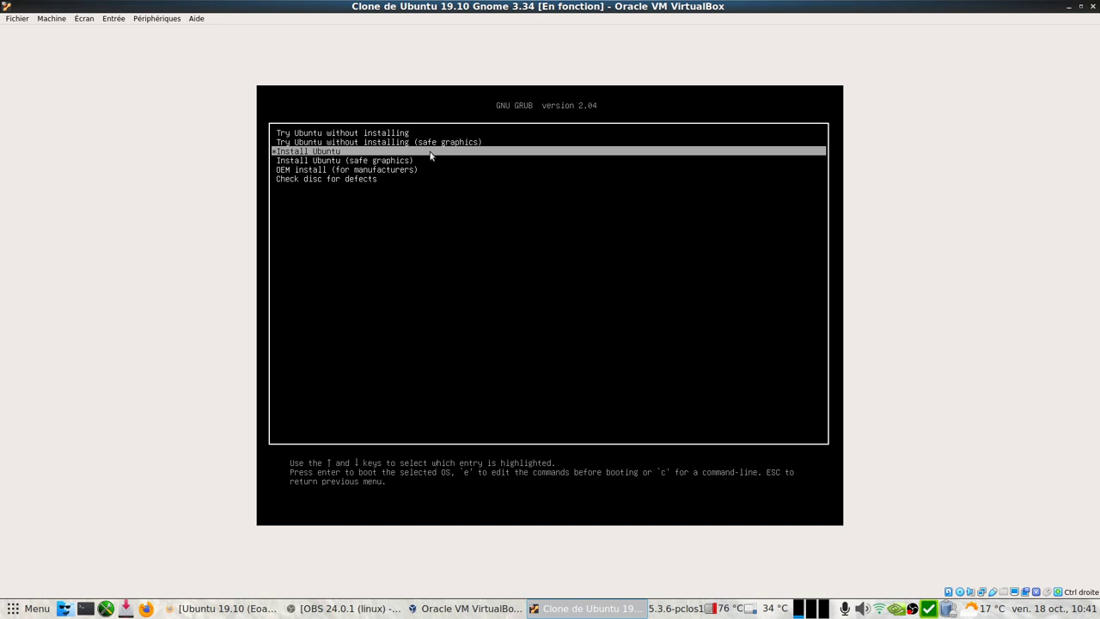
{"action": "key", "text": "Down"}
{"action": "key", "text": "Down"}
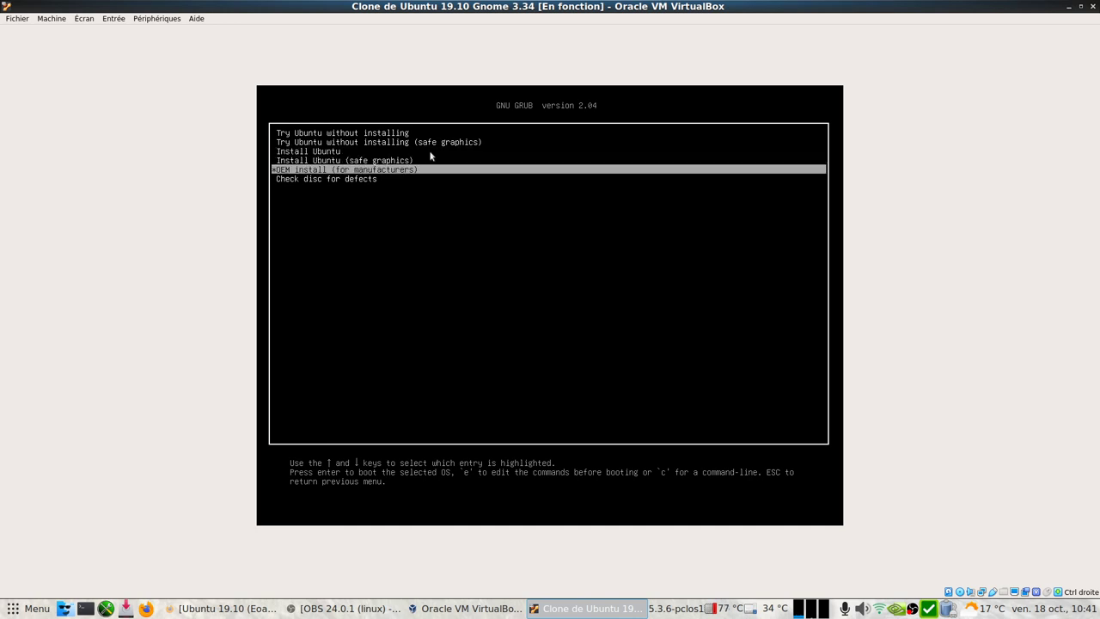
{"action": "key", "text": "Up"}
{"action": "key", "text": "Up"}
{"action": "key", "text": "Up"}
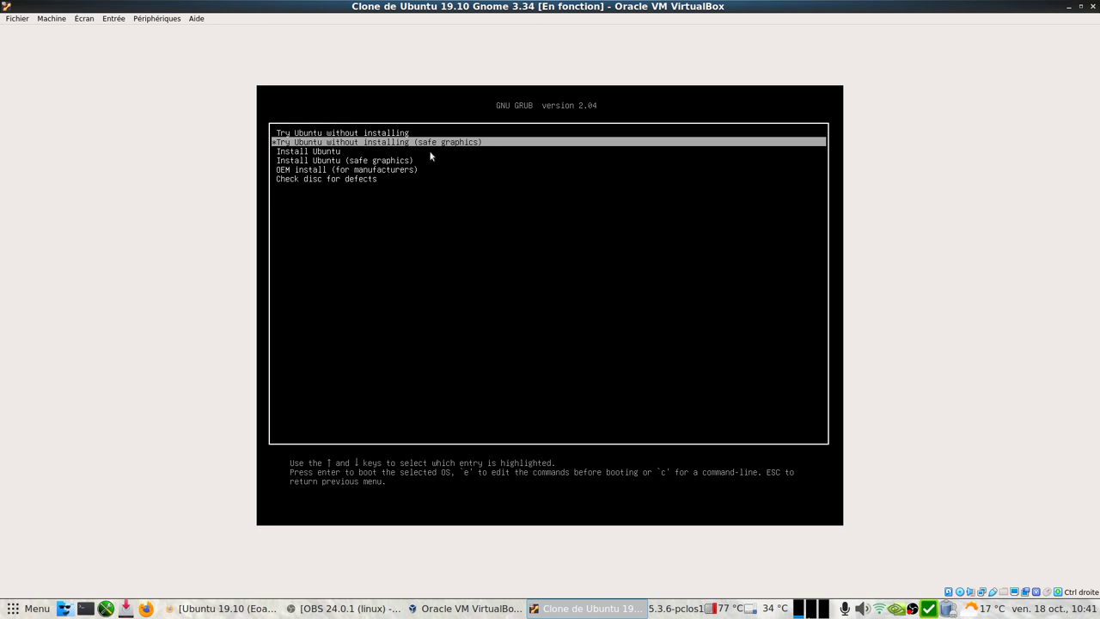
- Close the clone virtual machine and start the Ubuntu 19.10 Gnome 3.34 machine
{"action": "left_click", "coordinate": [1092, 6]}
{"action": "left_click", "coordinate": [603, 324]}
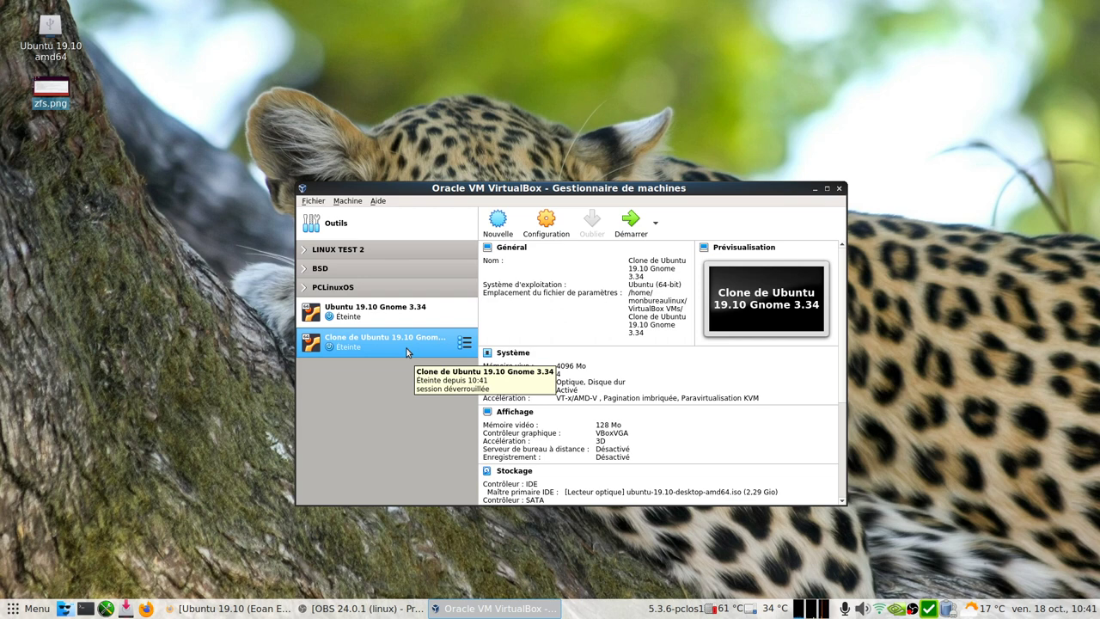
{"action": "left_click", "coordinate": [392, 320], "text": "ctrl"}
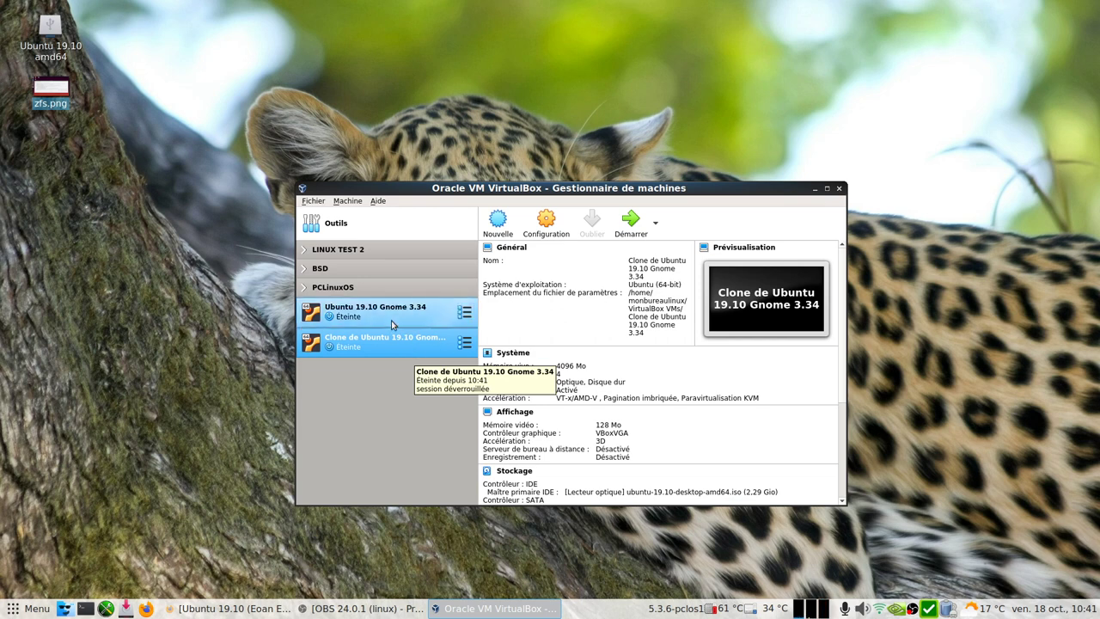
{"action": "left_click", "coordinate": [392, 322]}
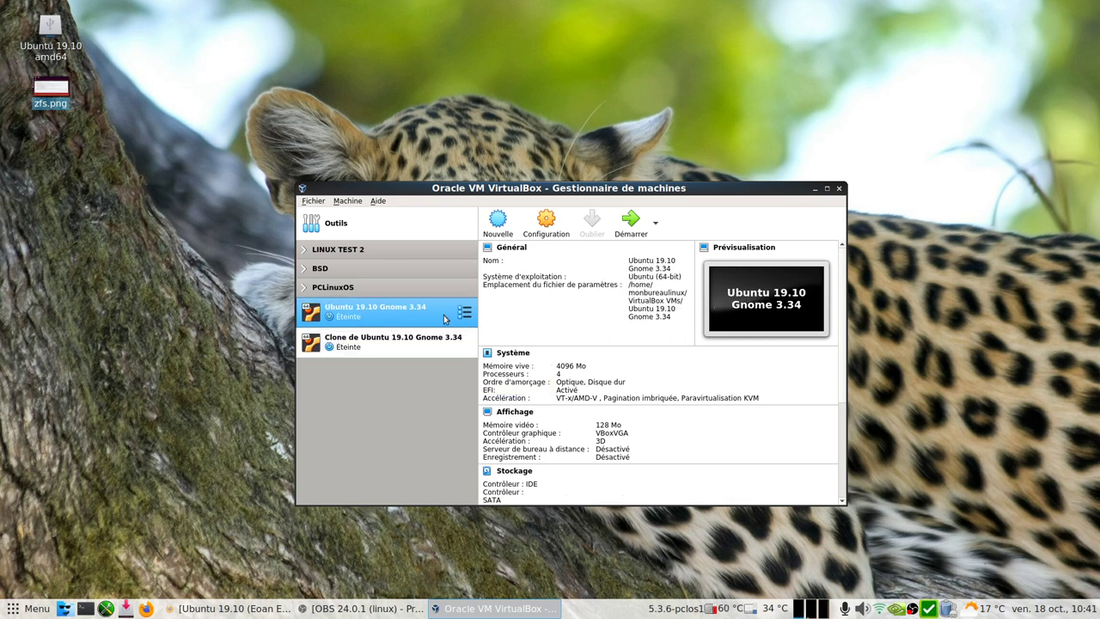
{"action": "left_click", "coordinate": [631, 221]}
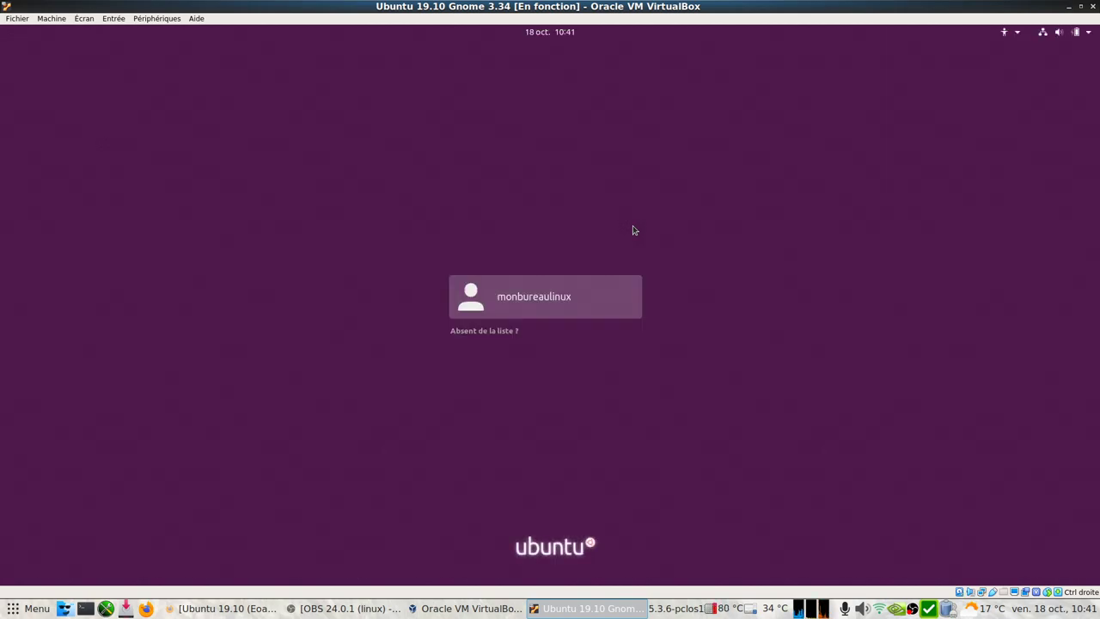
- Check the available session types for the listed user, keep the Ubuntu session, and log in with the account password
{"action": "left_click", "coordinate": [537, 302]}
{"action": "left_click", "coordinate": [569, 362]}
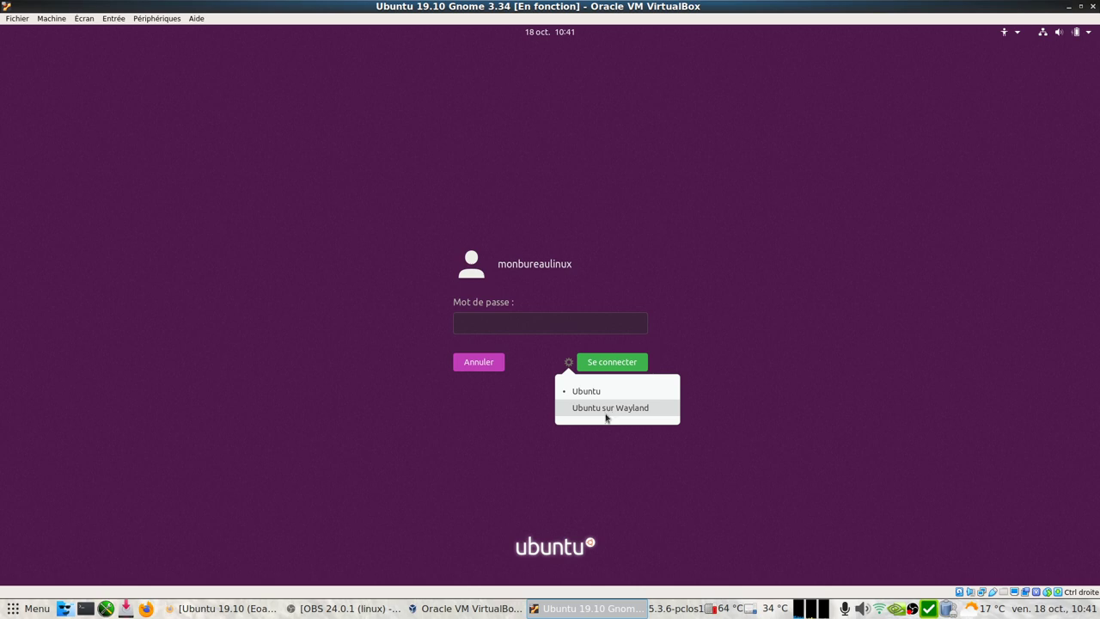
{"action": "left_click", "coordinate": [506, 331]}
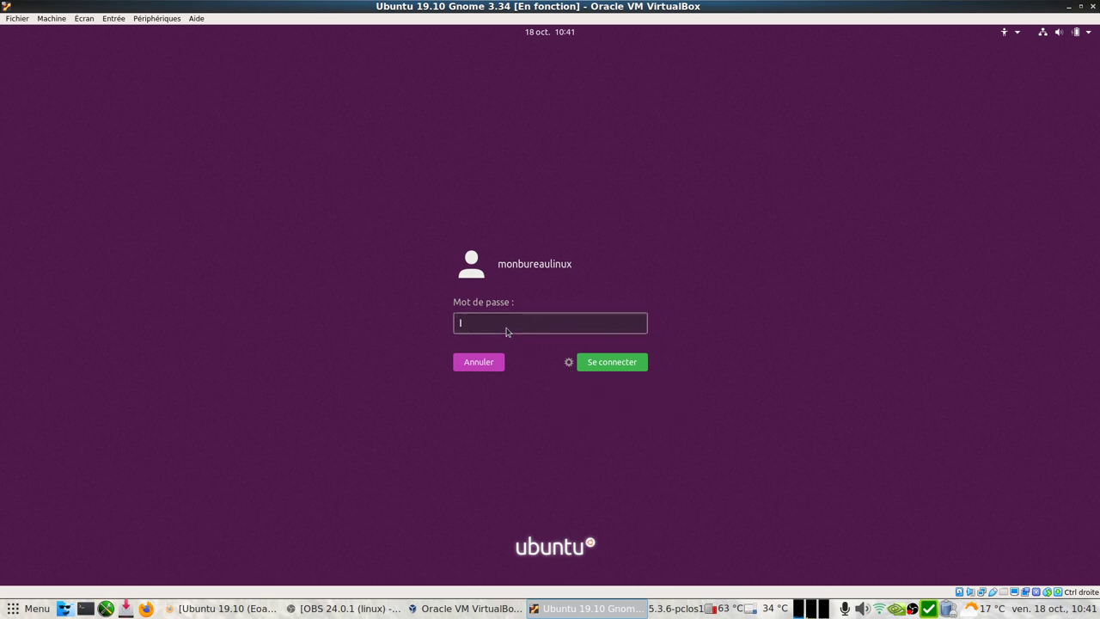
{"action": "type", "text": "••••"}
{"action": "key", "text": "Return"}
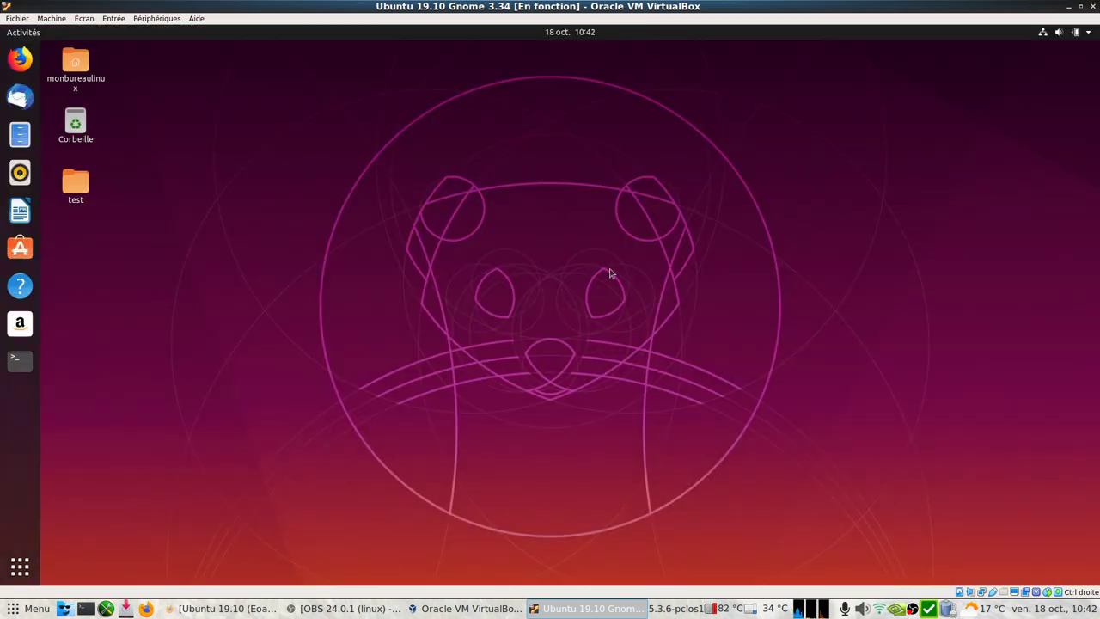
- Open the Ubuntu system settings, review the À propos system details, and return to the main settings list
{"action": "left_click", "coordinate": [1076, 34]}
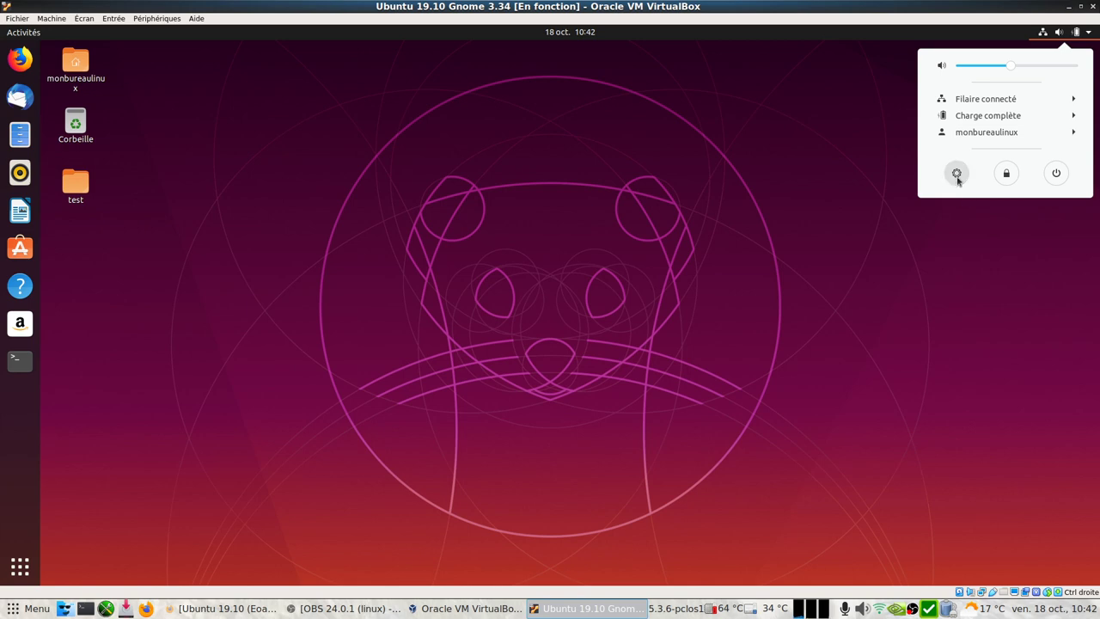
{"action": "left_click", "coordinate": [957, 174]}
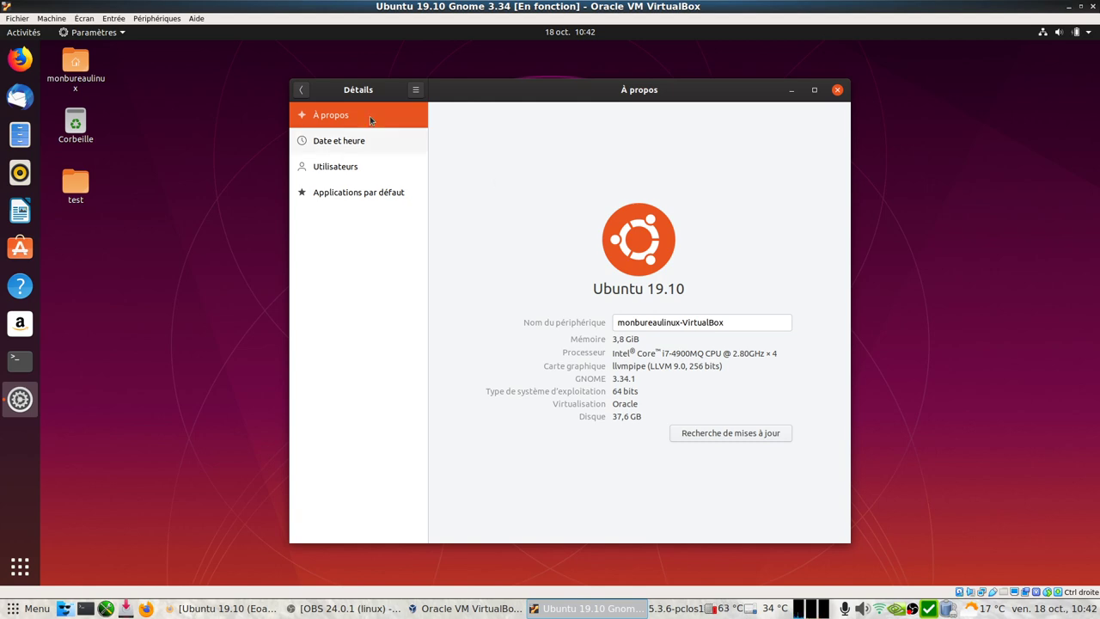
{"action": "left_click", "coordinate": [302, 89]}
- View the Arrière-plan settings and the ways to apply the stone path wallpaper without applying it, and close the settings
{"action": "left_click", "coordinate": [344, 140]}
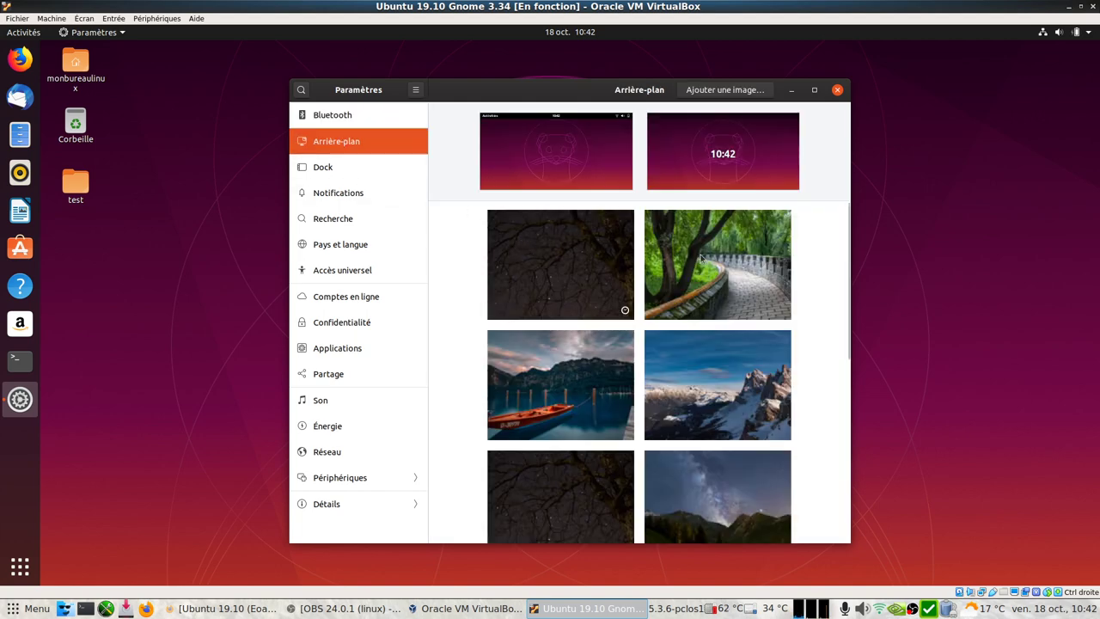
{"action": "left_click", "coordinate": [727, 271]}
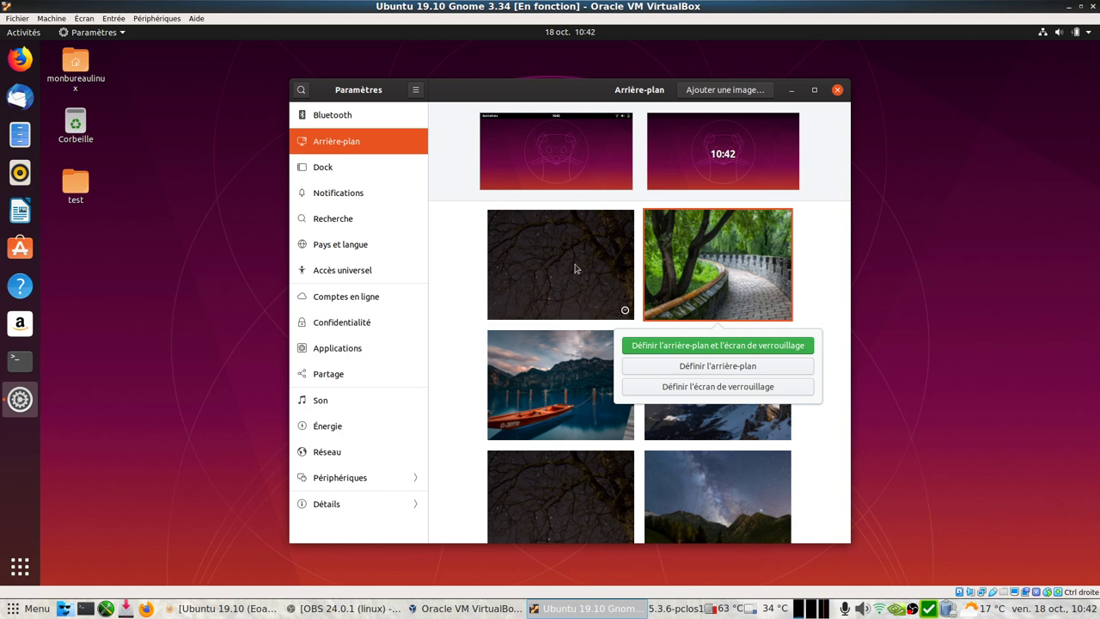
{"action": "left_click", "coordinate": [471, 281]}
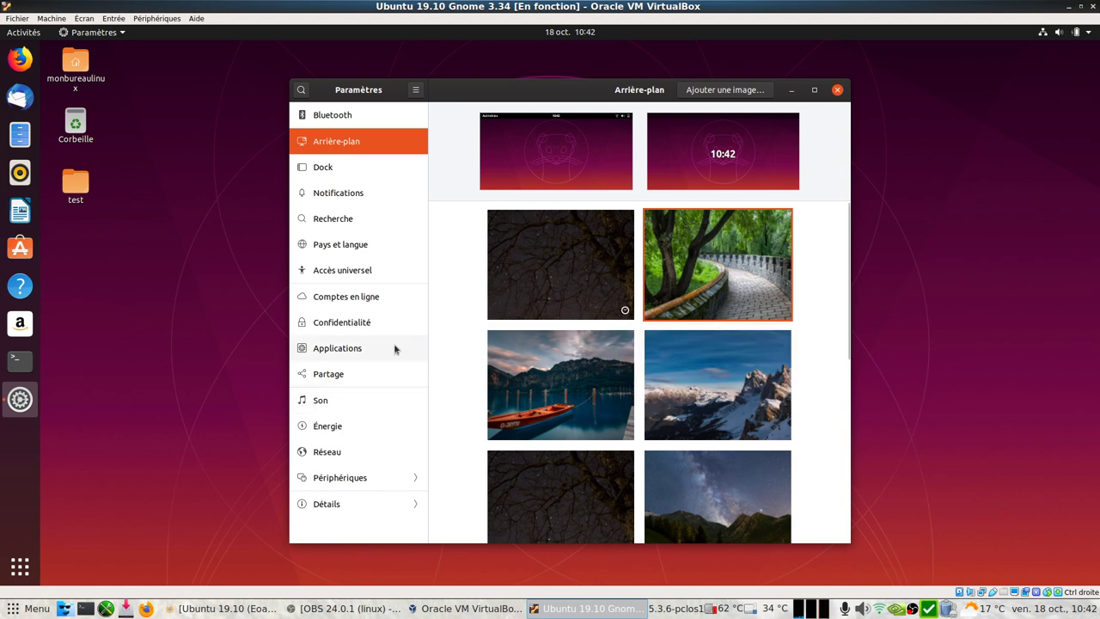
{"action": "left_click", "coordinate": [836, 90]}
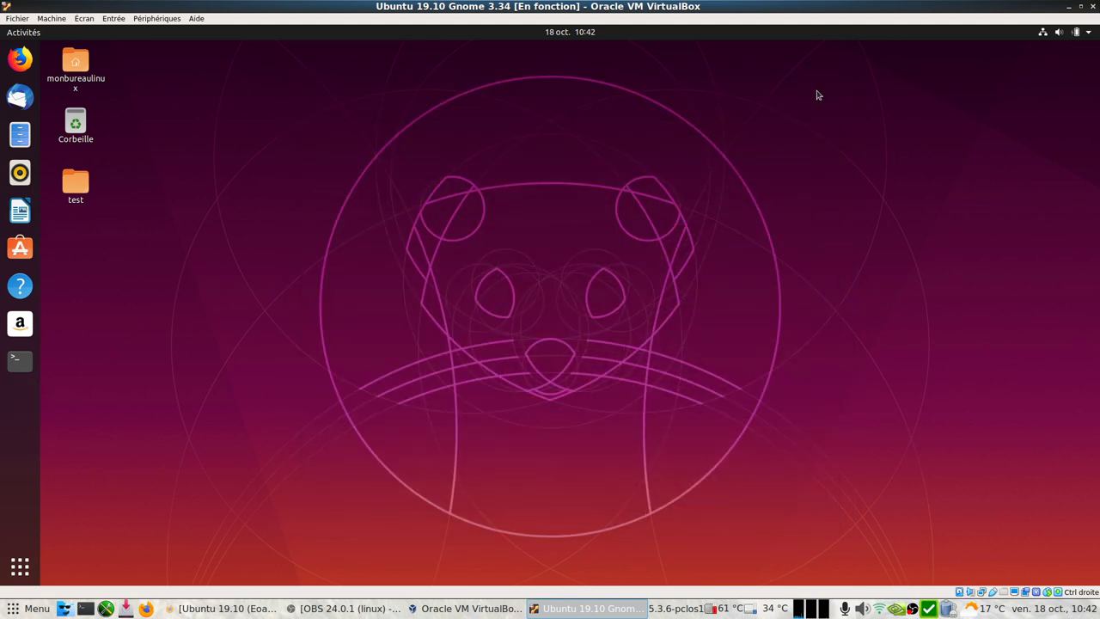
- Run neofetch in a terminal to view the system information, and close the terminal
{"action": "left_click", "coordinate": [23, 366]}
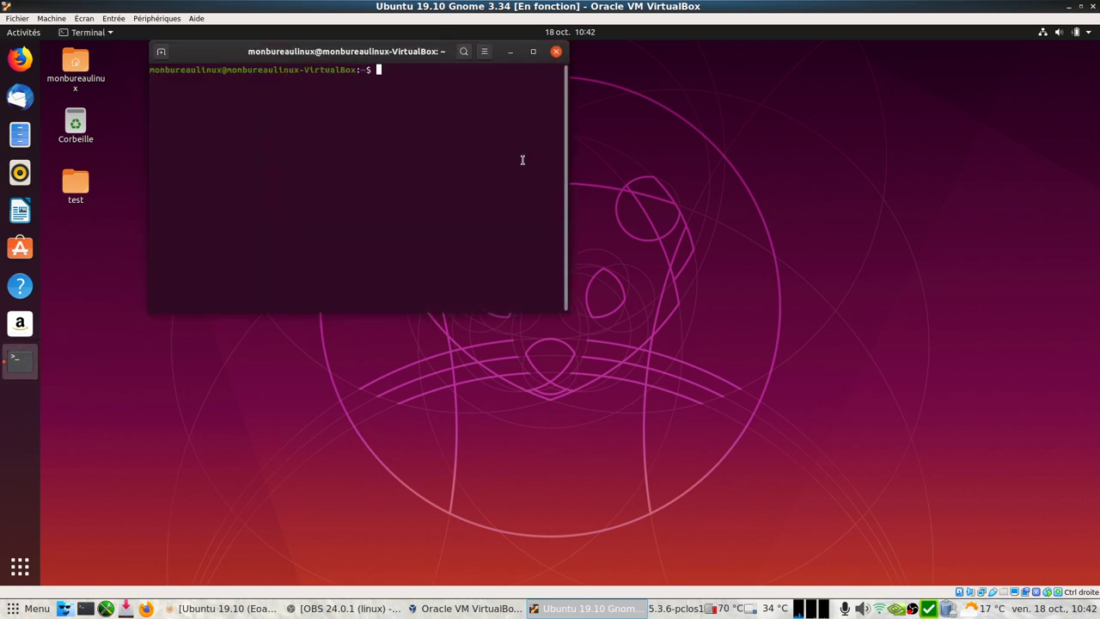
{"action": "type", "text": "neofetch"}
{"action": "key", "text": "Return"}
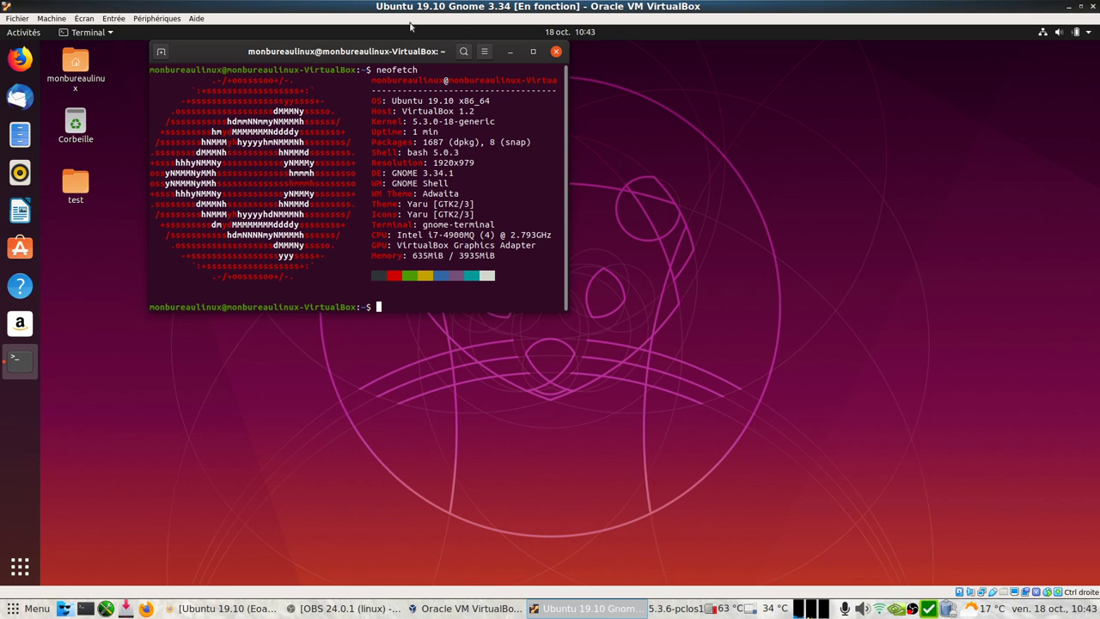
{"action": "left_click", "coordinate": [556, 52]}
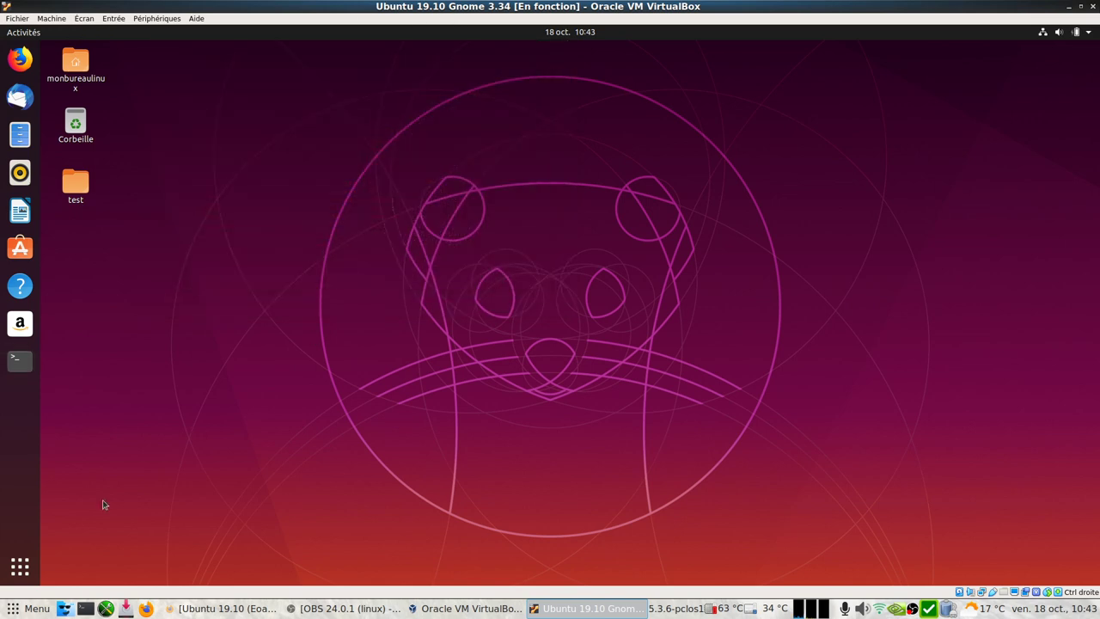
- Display the installed applications, check the Fréquemment utilisées view, and browse the second page of the Toutes view
{"action": "left_click", "coordinate": [41, 570]}
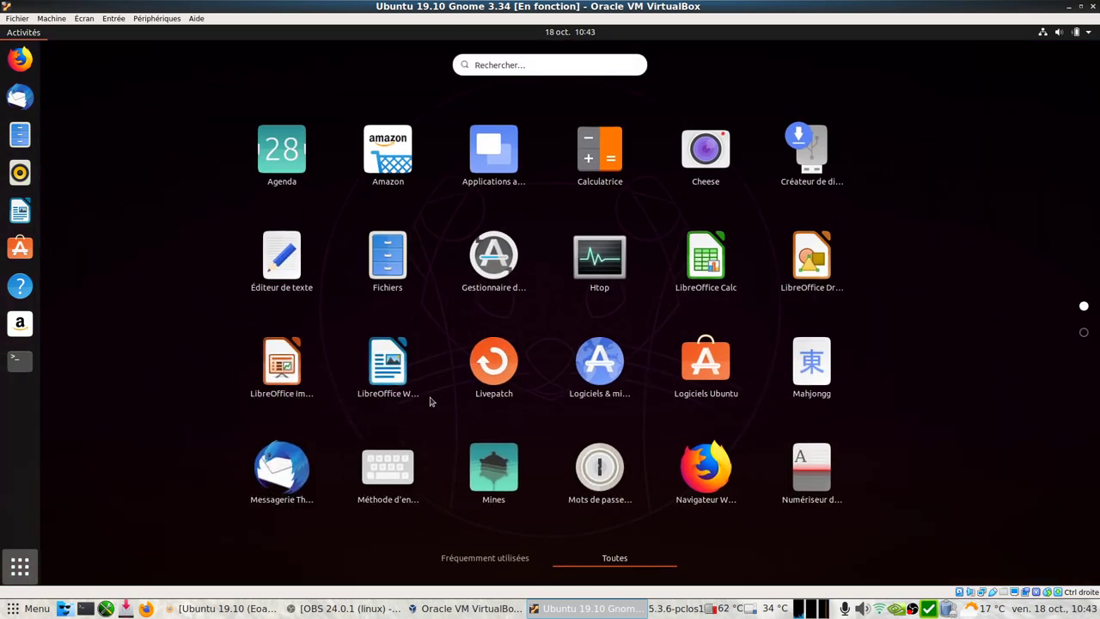
{"action": "left_click", "coordinate": [496, 559]}
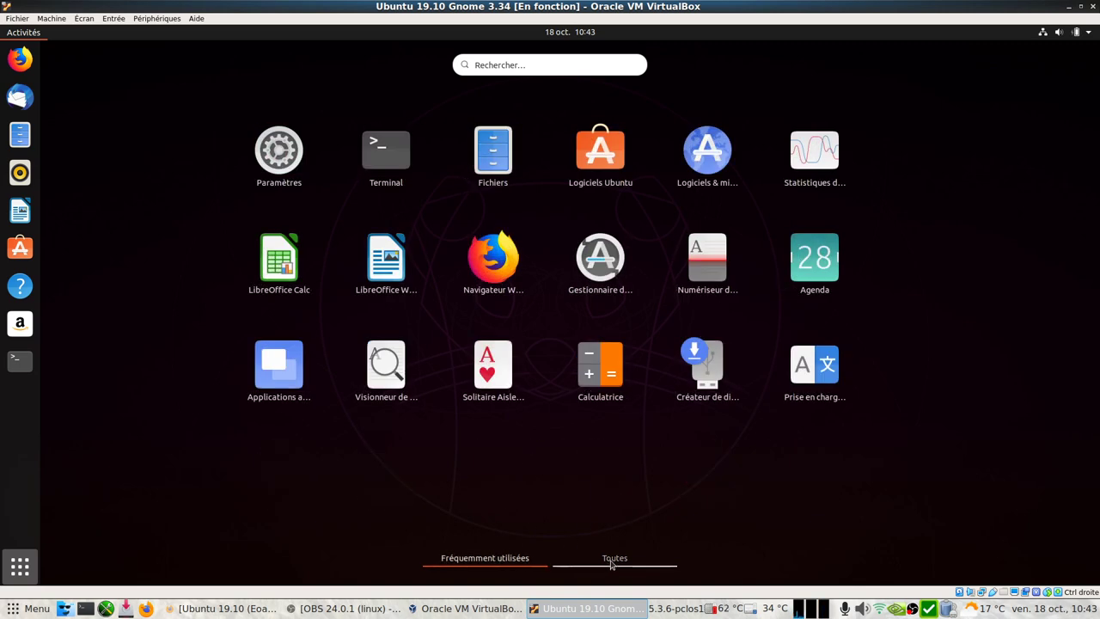
{"action": "left_click", "coordinate": [610, 560]}
{"action": "scroll", "coordinate": [725, 288], "scroll_direction": "down", "scroll_amount": 1}
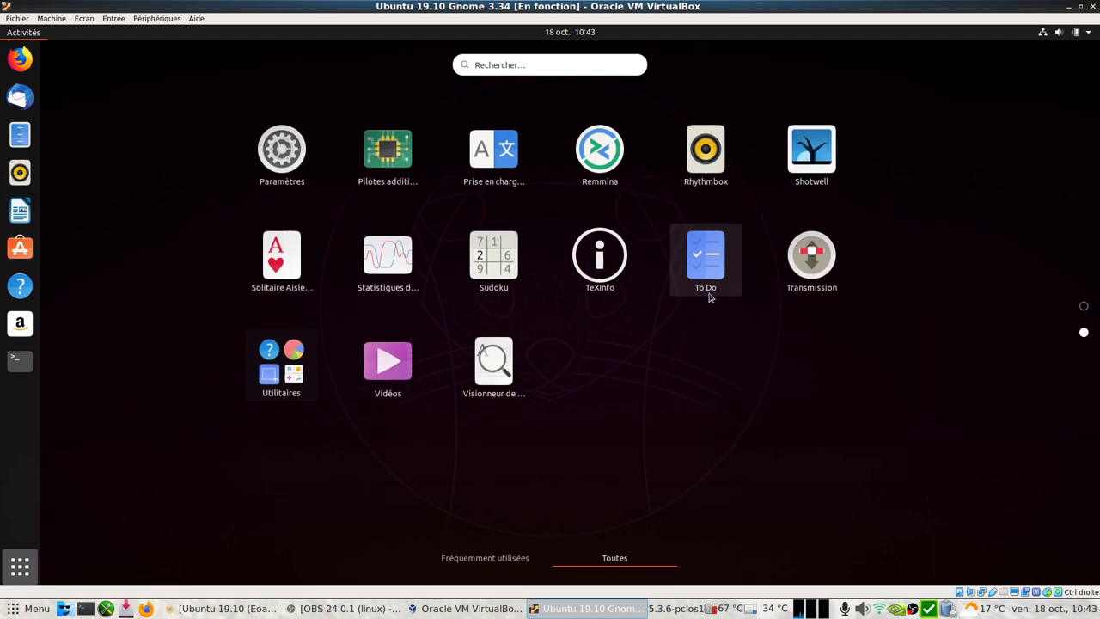
- Open Pilotes additionnels, review every section of Logiciels & mises à jour from Logiciels Ubuntu through Livepatch, and close the window
{"action": "left_click", "coordinate": [387, 151]}
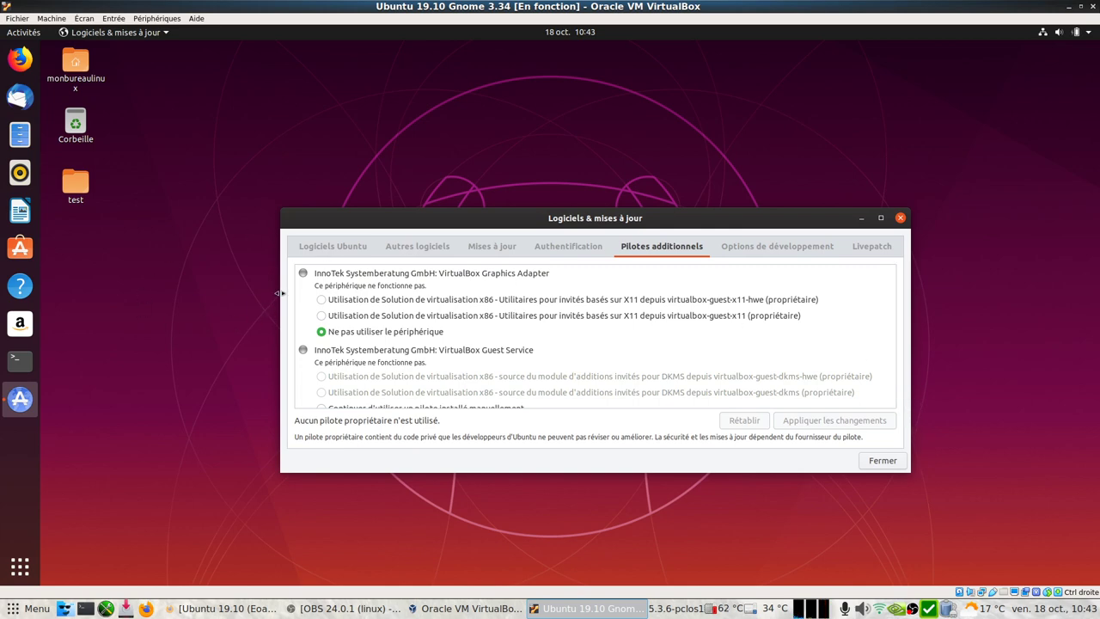
{"action": "left_click", "coordinate": [317, 249]}
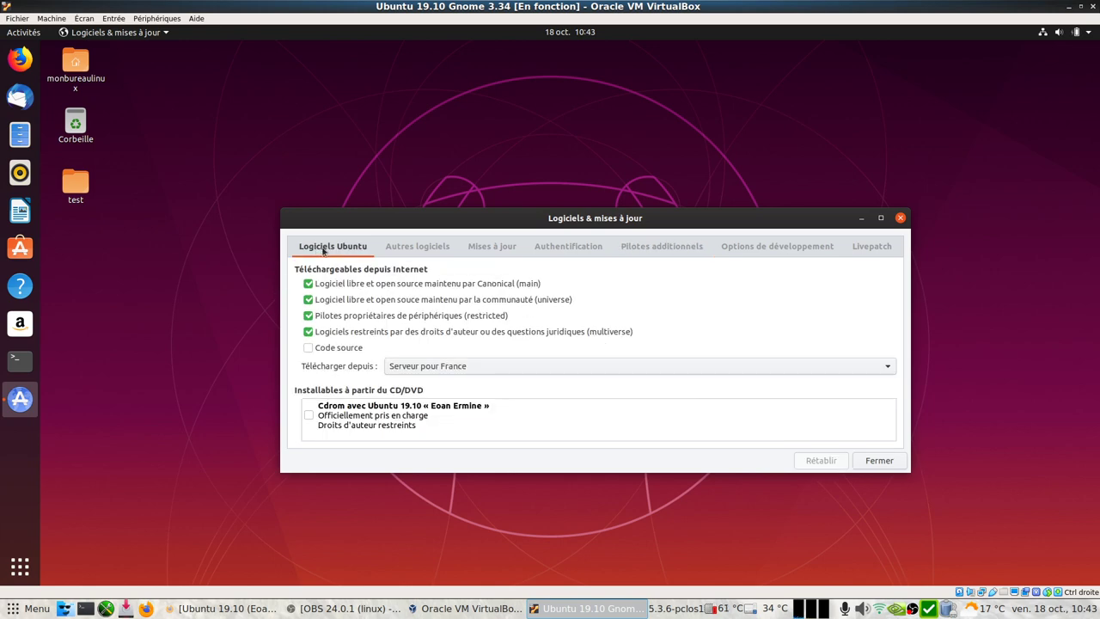
{"action": "left_click", "coordinate": [413, 249]}
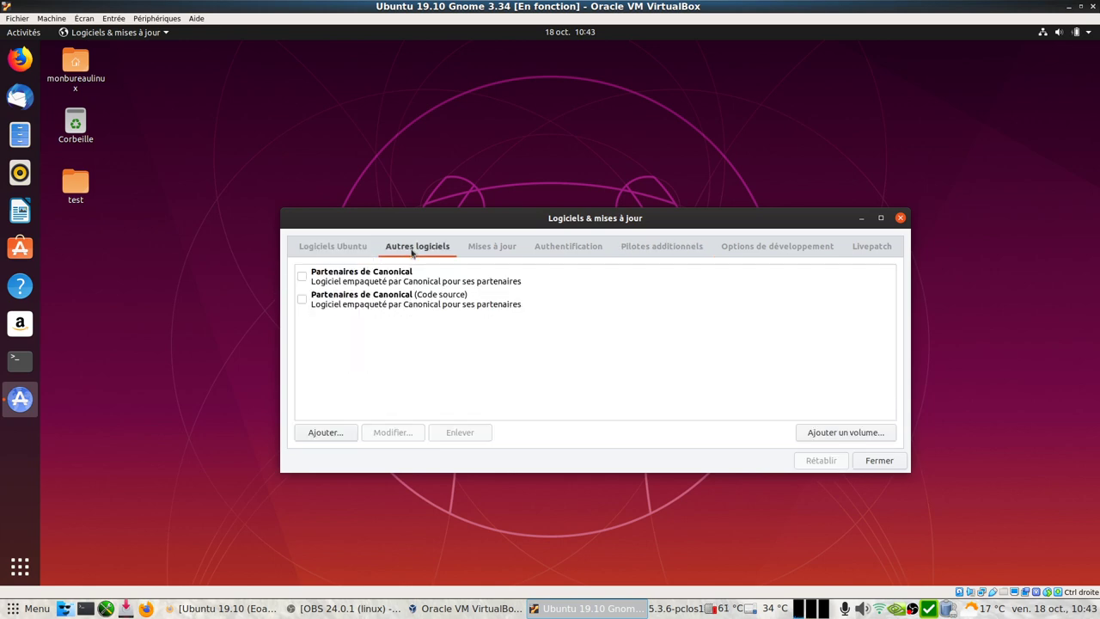
{"action": "left_click", "coordinate": [496, 250]}
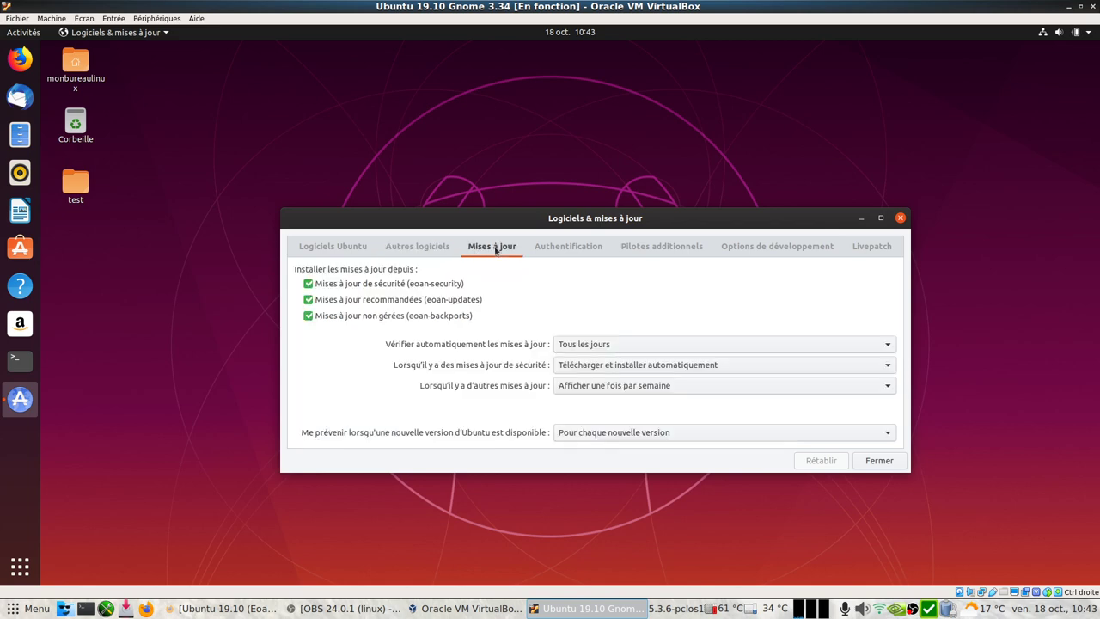
{"action": "left_click", "coordinate": [582, 251]}
{"action": "left_click", "coordinate": [651, 251]}
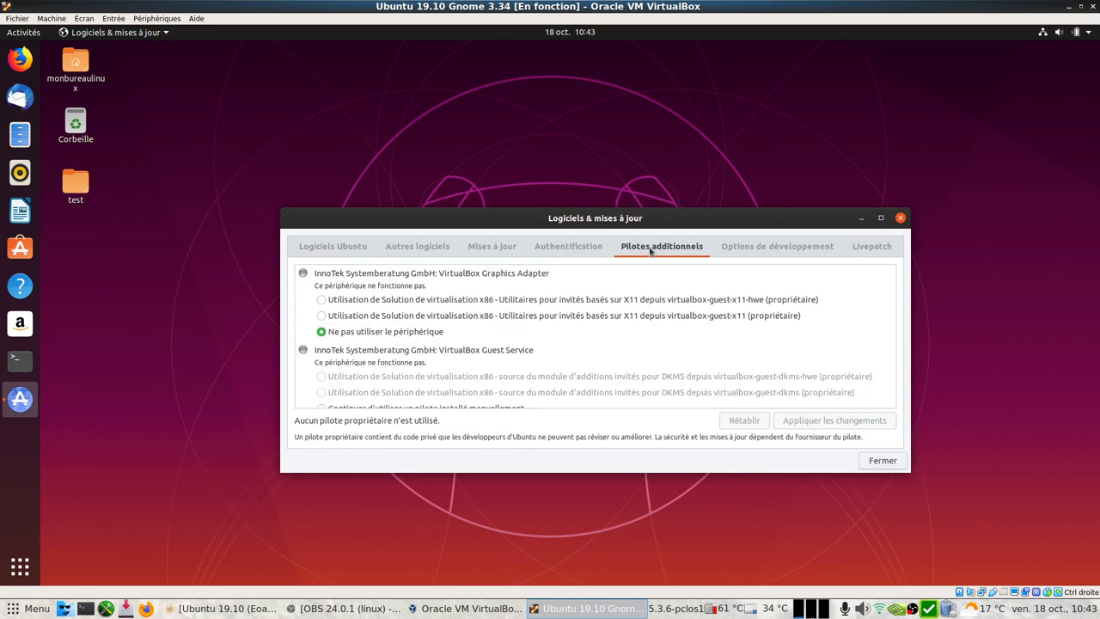
{"action": "left_click", "coordinate": [759, 251]}
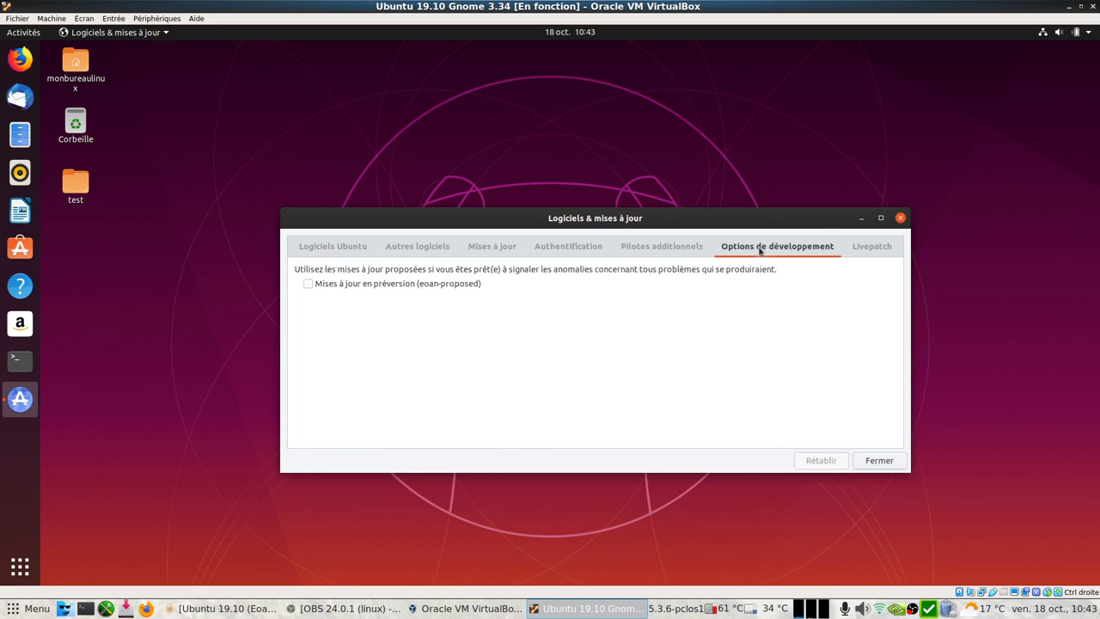
{"action": "left_click", "coordinate": [857, 251]}
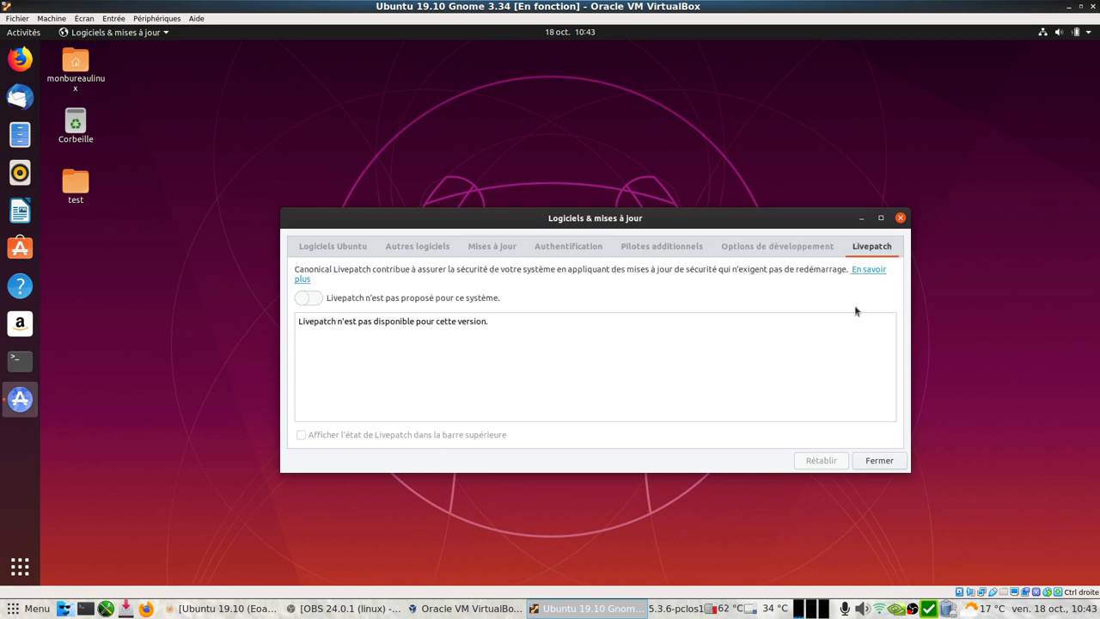
{"action": "left_click", "coordinate": [882, 462]}
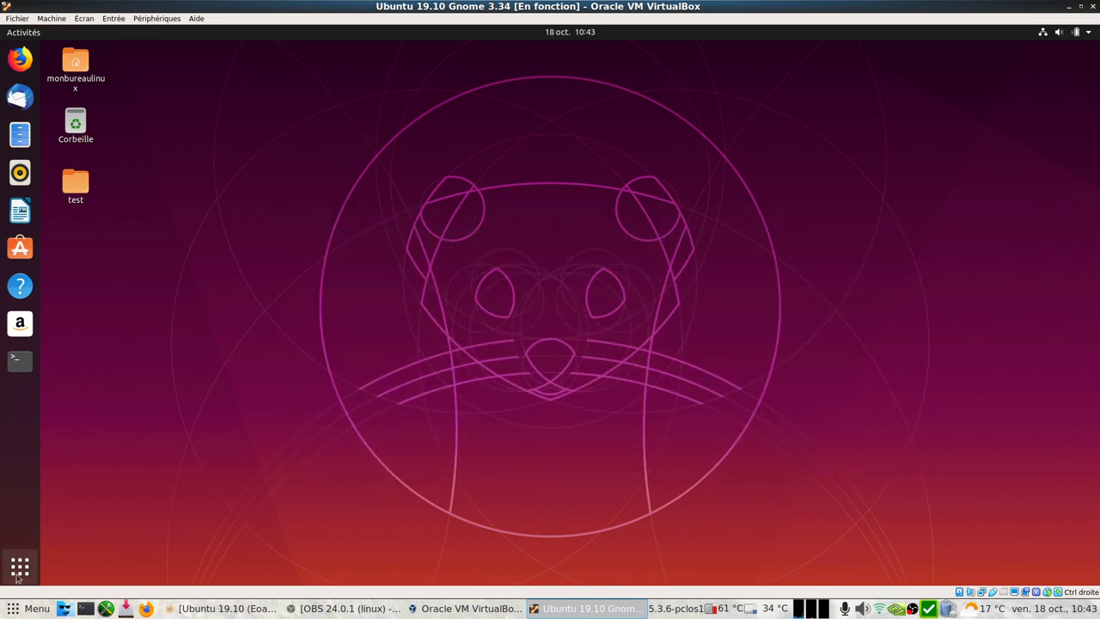
- Group LibreOffice Writer, Calc, Draw and Impress into one folder in the application grid
{"action": "left_click", "coordinate": [20, 566]}
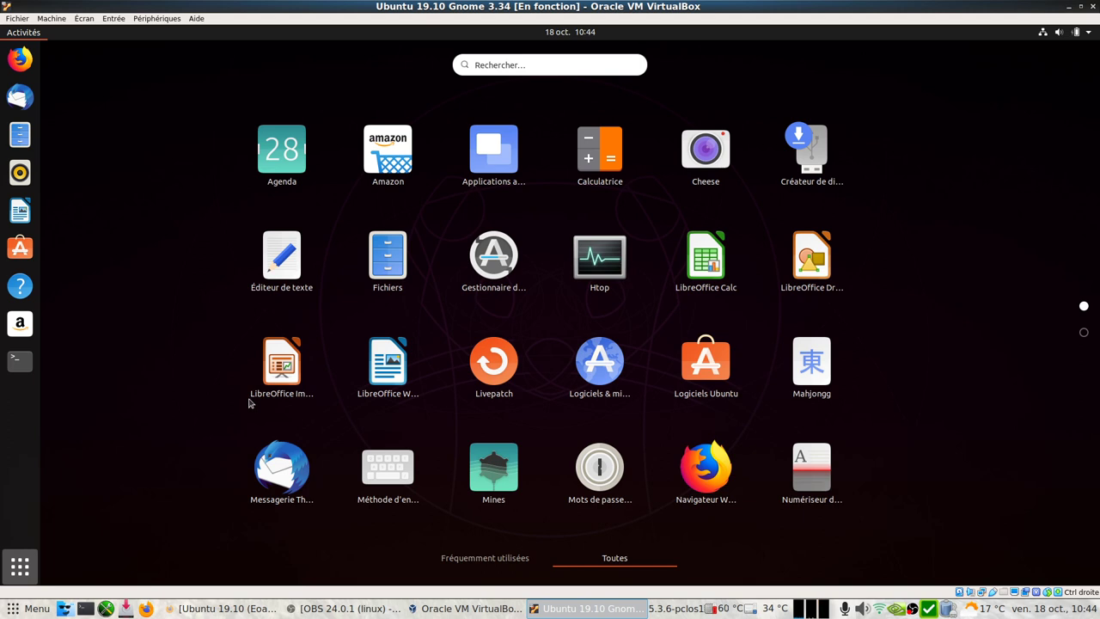
{"action": "left_click_drag", "start_coordinate": [407, 383], "coordinate": [727, 280]}
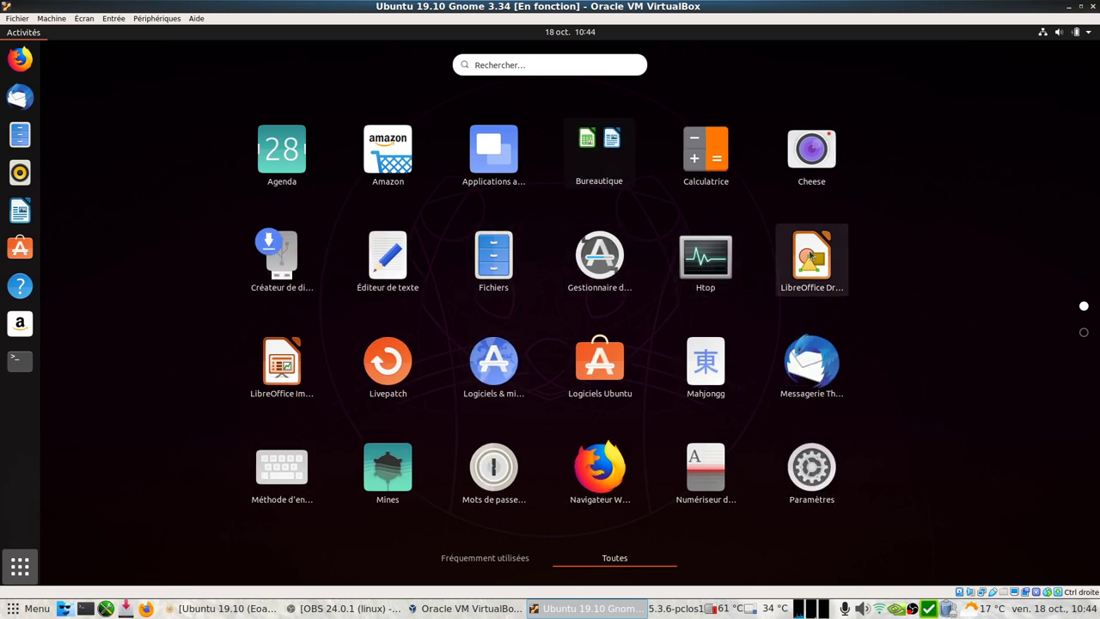
{"action": "left_click_drag", "start_coordinate": [810, 266], "coordinate": [592, 164]}
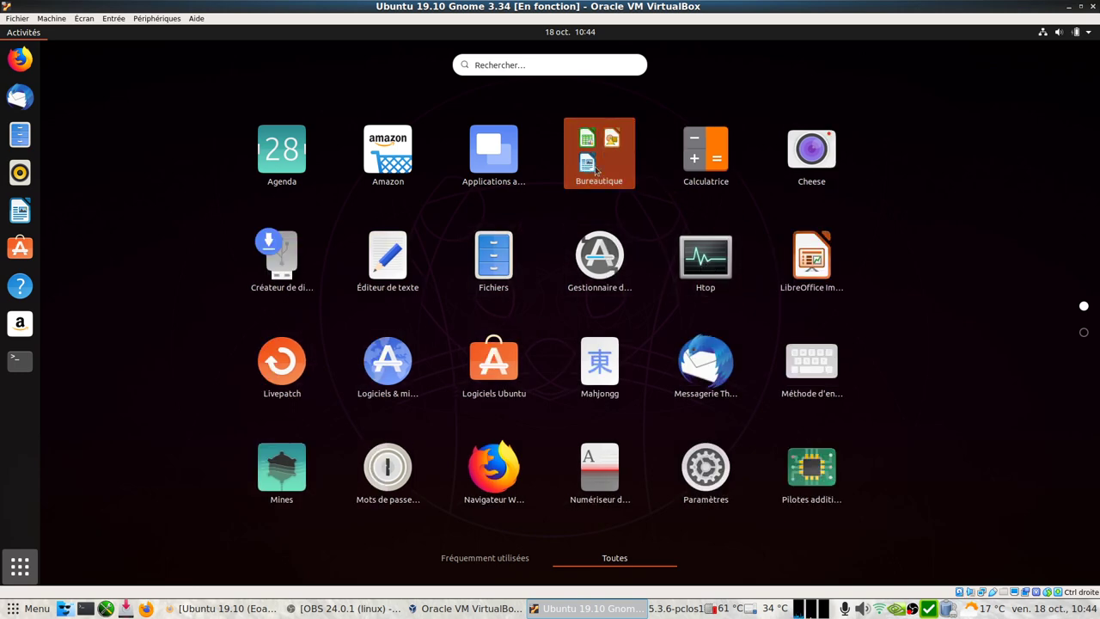
{"action": "mouse_move", "coordinate": [784, 255]}
{"action": "left_mouse_down"}
{"action": "mouse_move", "coordinate": [601, 163]}
{"action": "mouse_move", "coordinate": [607, 172]}
{"action": "left_mouse_up"}
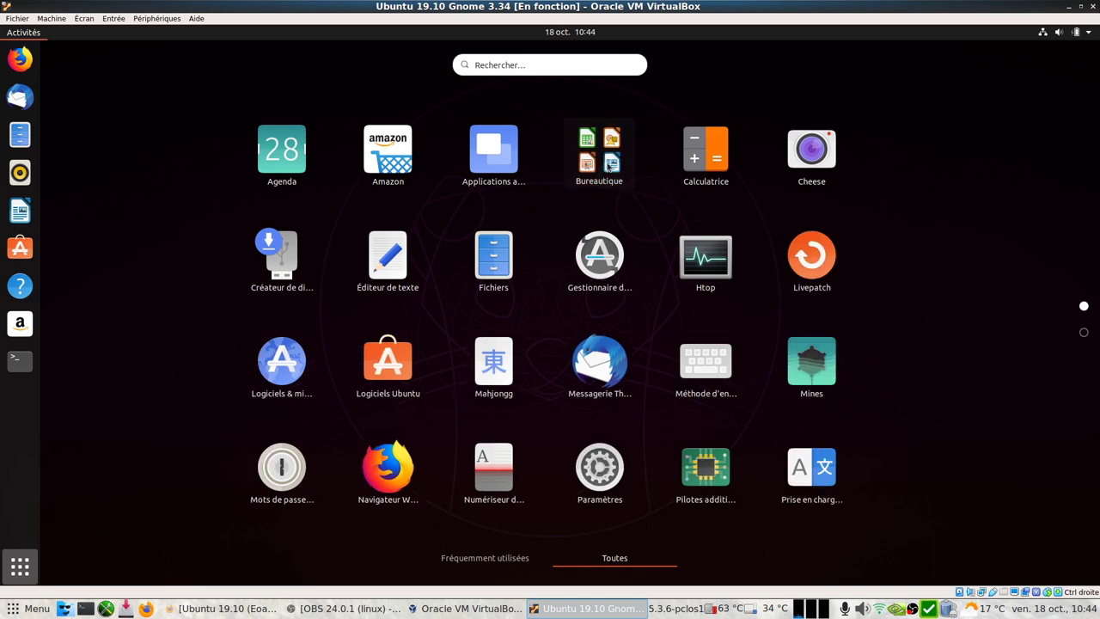
- Check the rename option of the Bureautique folder without renaming it, and view the options of LibreOffice Writer inside it
{"action": "right_click", "coordinate": [607, 166]}
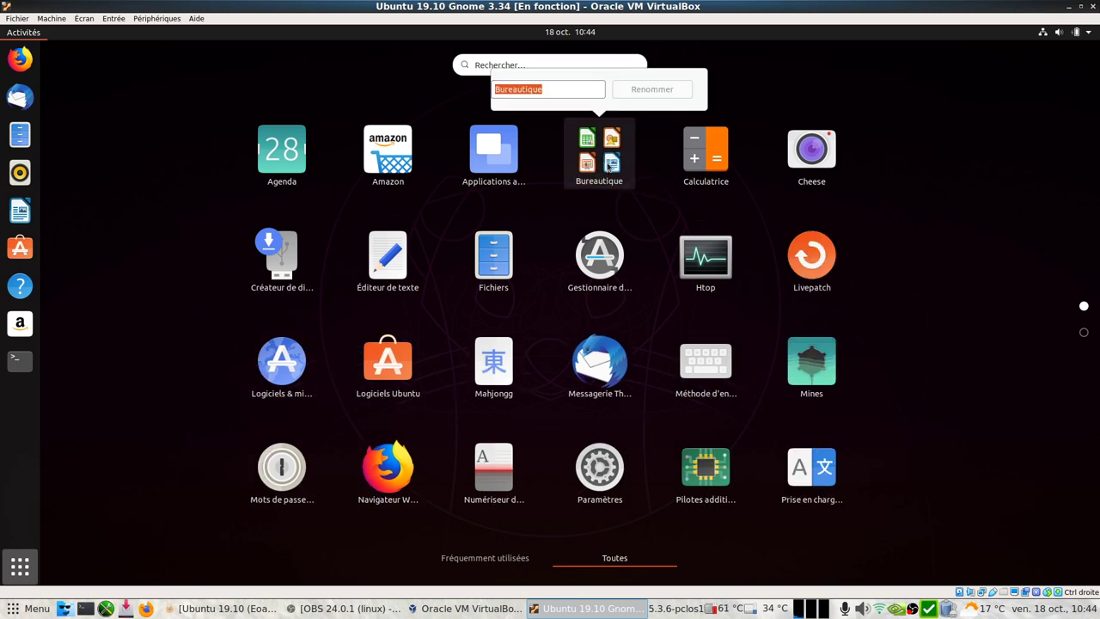
{"action": "left_click", "coordinate": [562, 209]}
{"action": "left_click", "coordinate": [599, 180]}
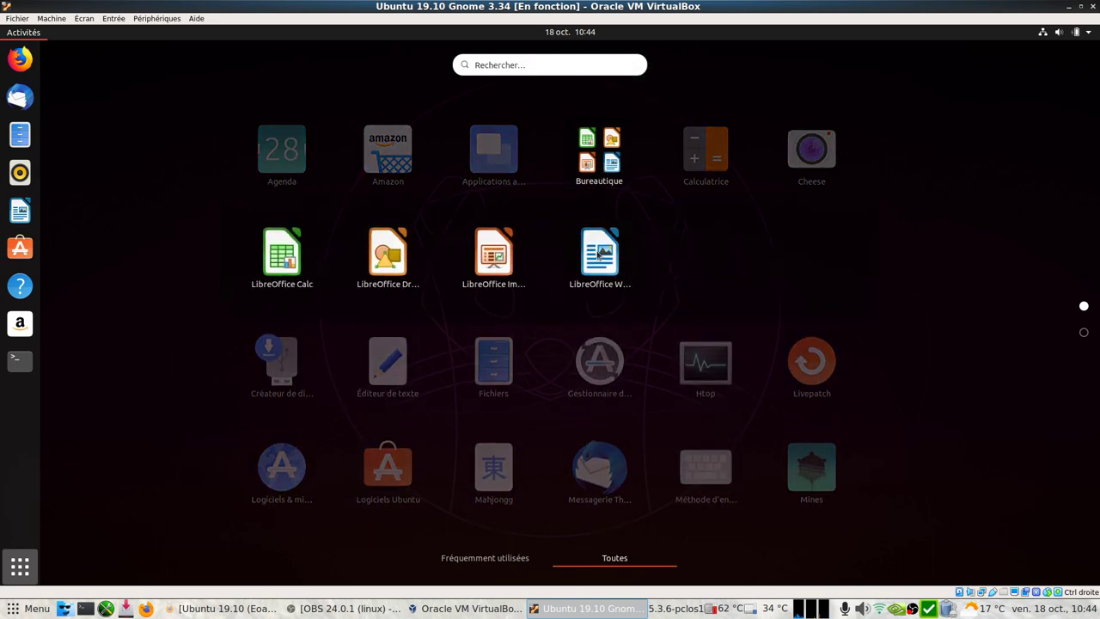
{"action": "right_click", "coordinate": [599, 253]}
{"action": "left_click", "coordinate": [556, 305]}
{"action": "right_click", "coordinate": [601, 264]}
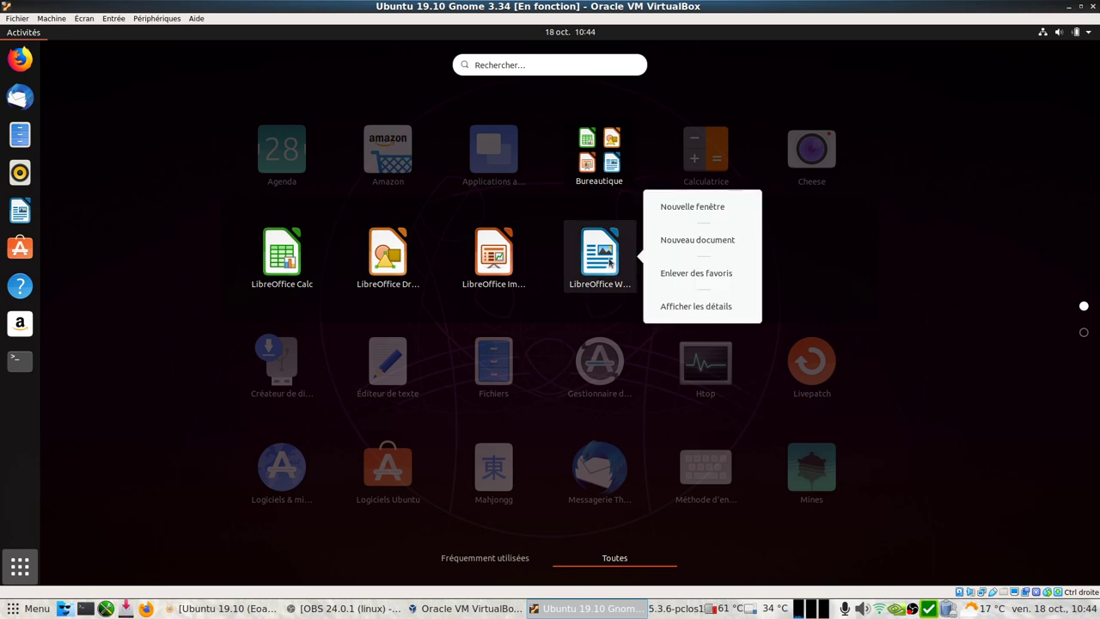
{"action": "left_click", "coordinate": [574, 308]}
- Move LibreOffice Writer, Impress, Draw and Calc out of the Bureautique folder back into the application grid
{"action": "left_click_drag", "start_coordinate": [603, 266], "coordinate": [494, 344]}
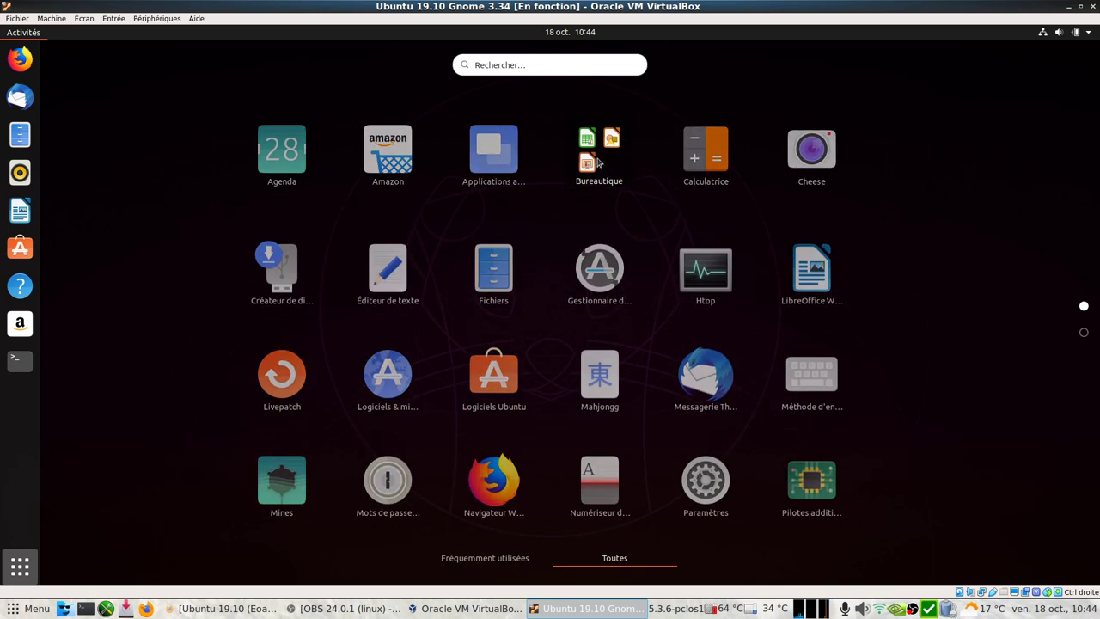
{"action": "left_click", "coordinate": [599, 163]}
{"action": "right_click", "coordinate": [498, 255]}
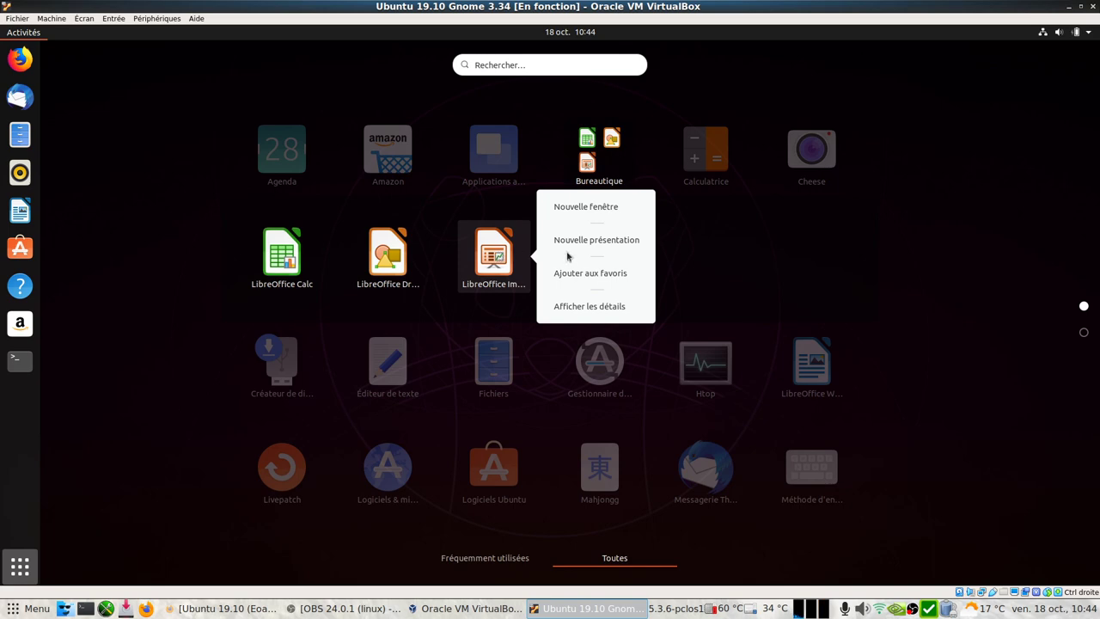
{"action": "left_click", "coordinate": [494, 251]}
{"action": "left_click_drag", "start_coordinate": [491, 259], "coordinate": [400, 474]}
{"action": "left_click", "coordinate": [598, 153]}
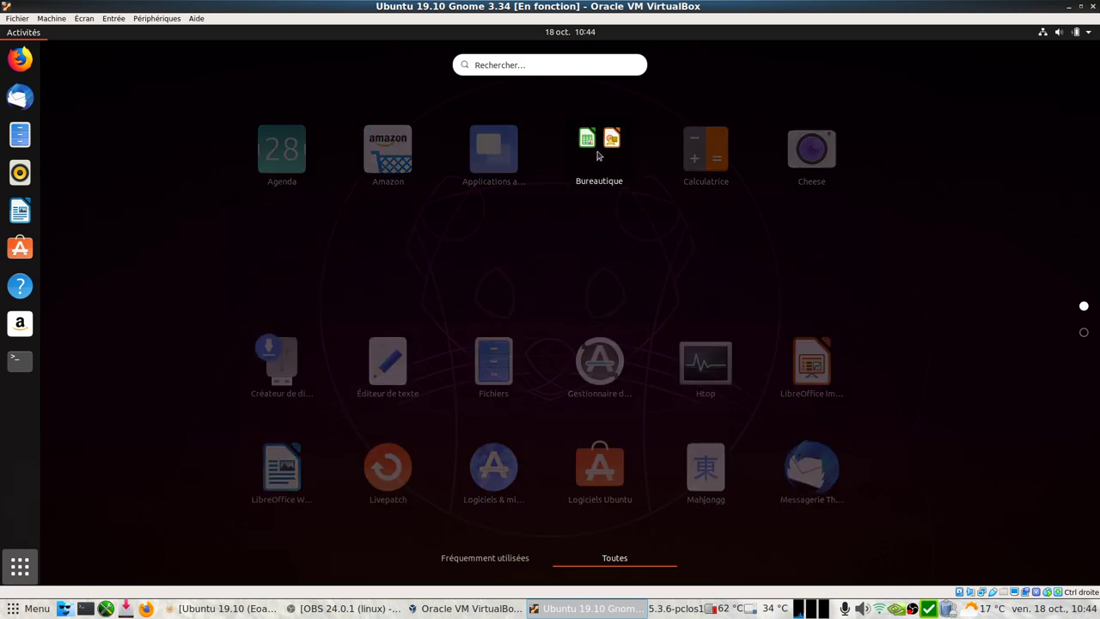
{"action": "left_click_drag", "start_coordinate": [387, 254], "coordinate": [336, 502]}
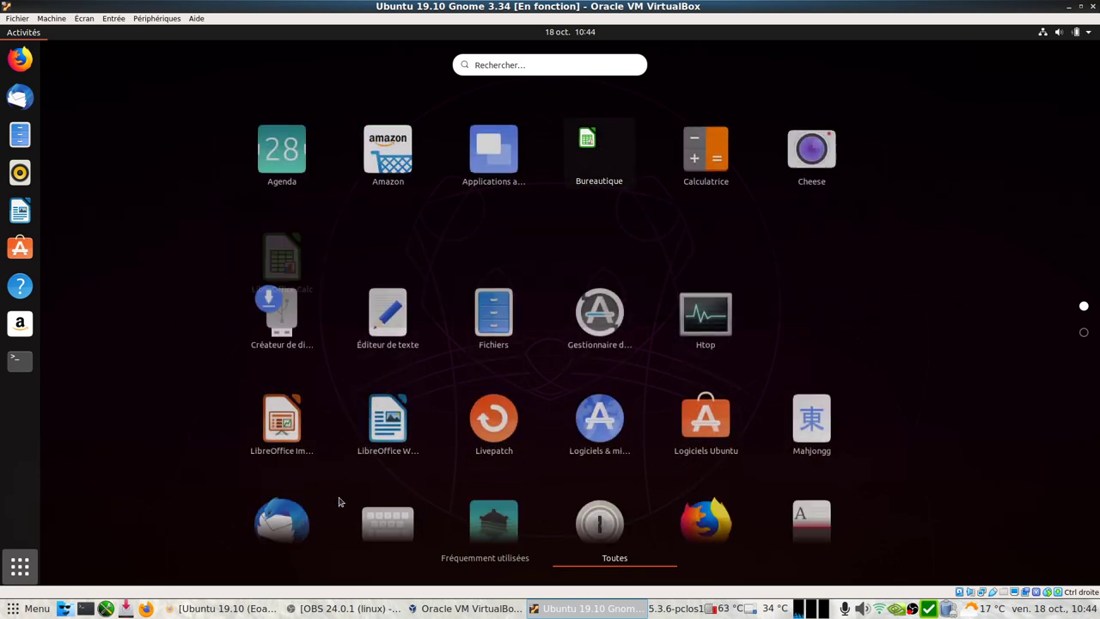
{"action": "left_click", "coordinate": [591, 164]}
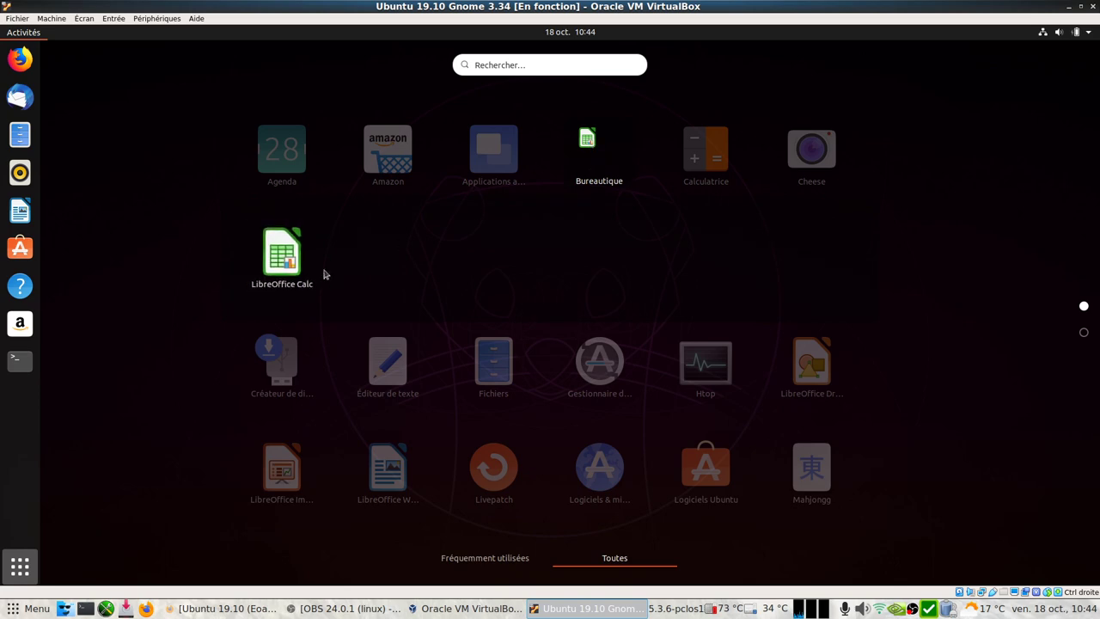
{"action": "left_click_drag", "start_coordinate": [282, 256], "coordinate": [376, 435]}
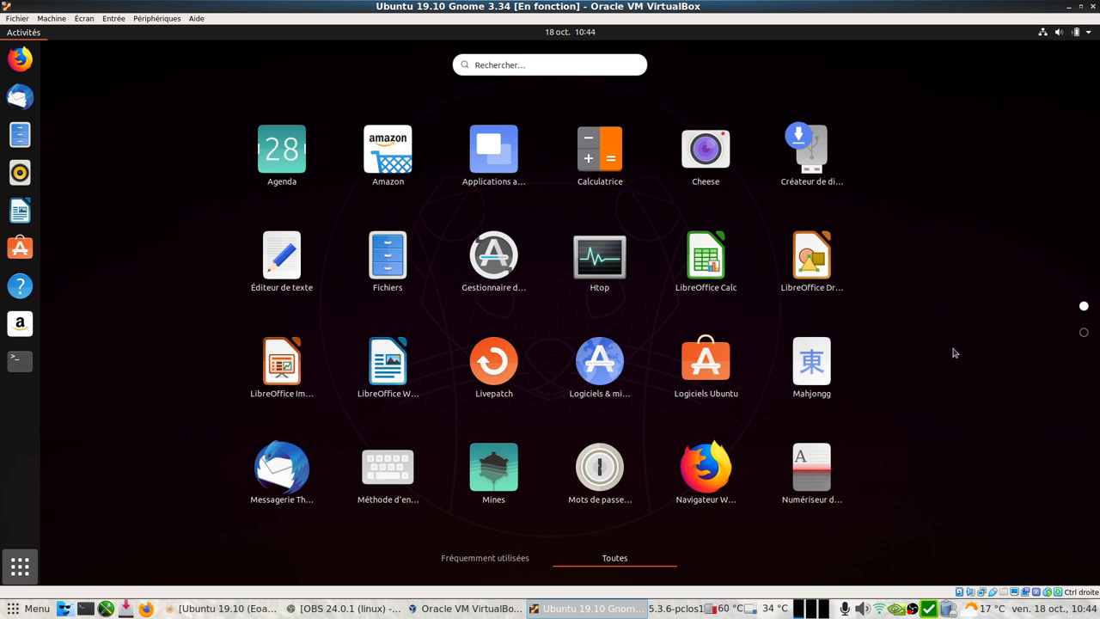
- Open Prise en charge des langues from the second page of applications, view the language options, and close it
{"action": "scroll", "coordinate": [953, 352], "scroll_direction": "down", "scroll_amount": 1}
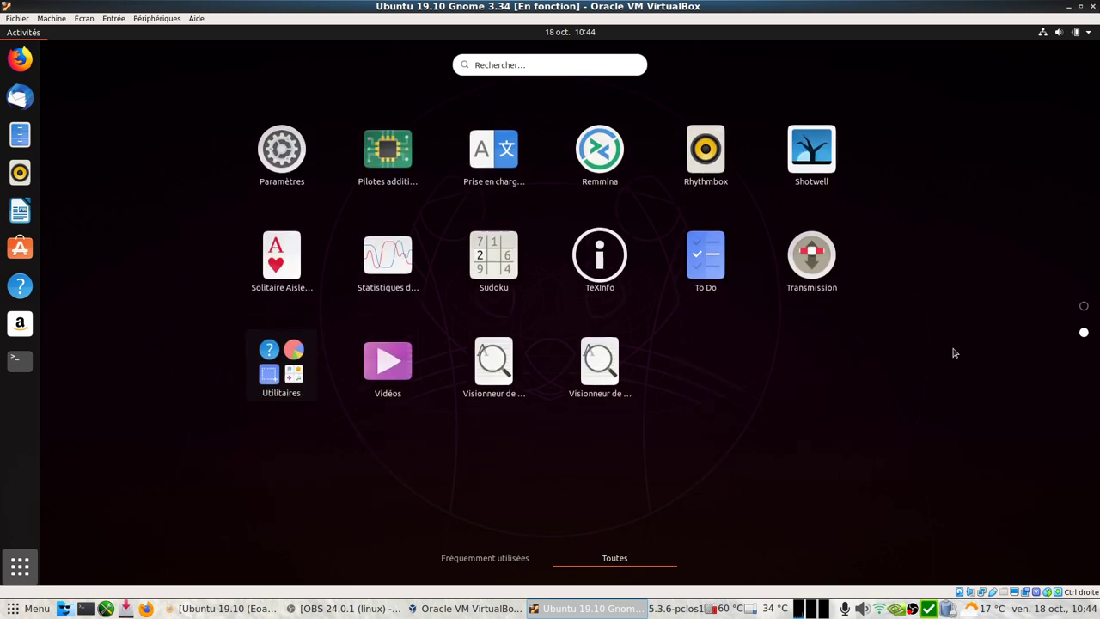
{"action": "left_click", "coordinate": [495, 163]}
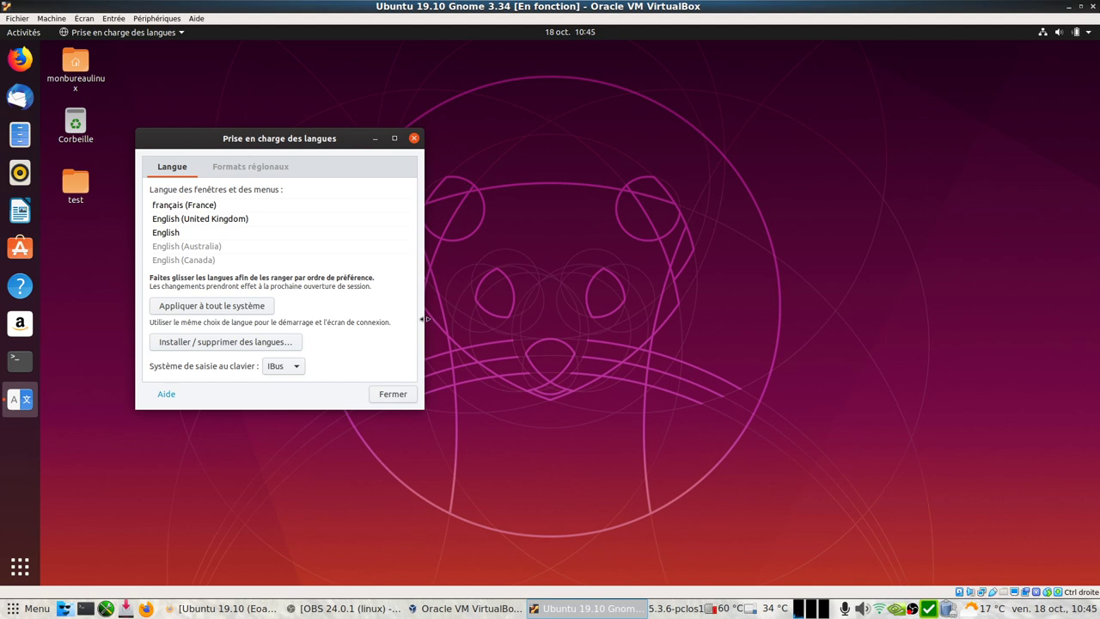
{"action": "left_click", "coordinate": [393, 394]}
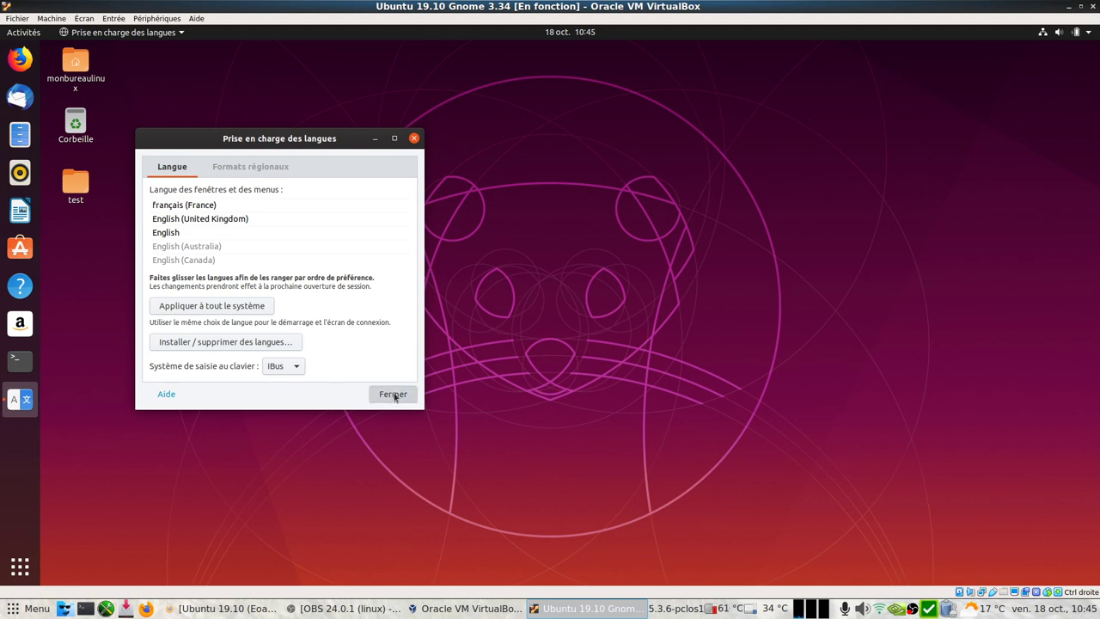
- Open the home folder from the desktop, view the version information of Fichiers, and close that dialog
{"action": "left_click", "coordinate": [71, 63]}
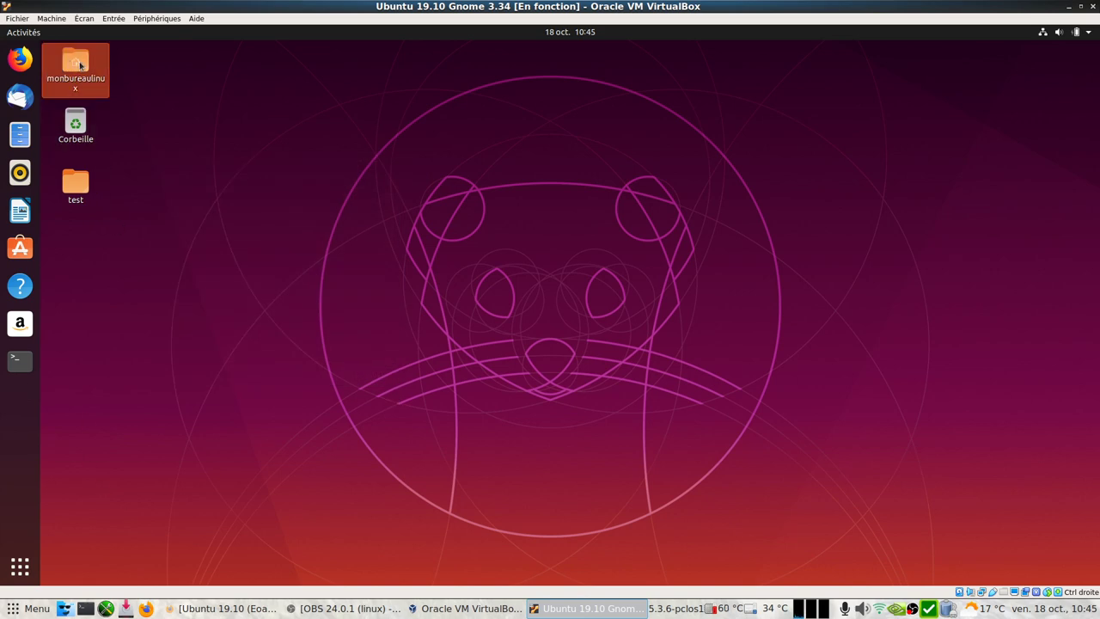
{"action": "double_click", "coordinate": [79, 64]}
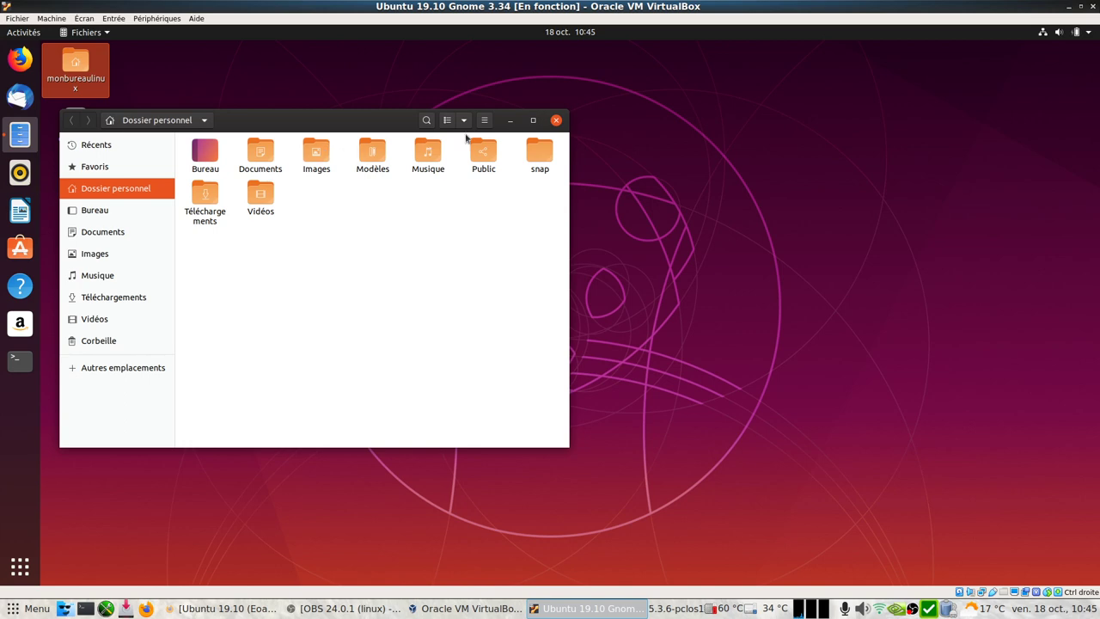
{"action": "left_click", "coordinate": [485, 122]}
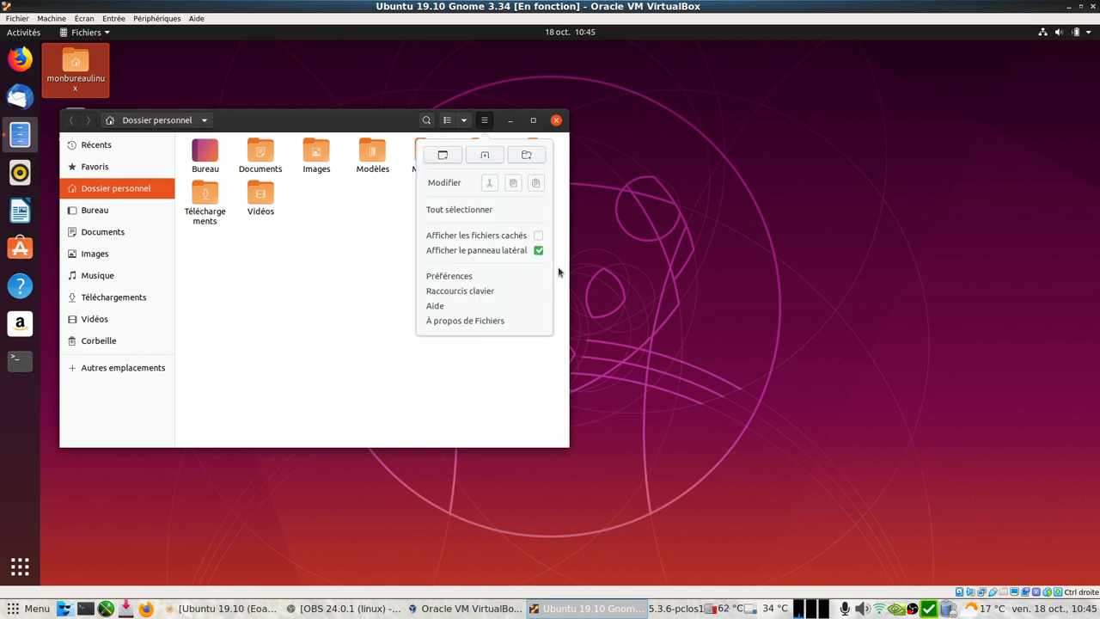
{"action": "left_click", "coordinate": [488, 324]}
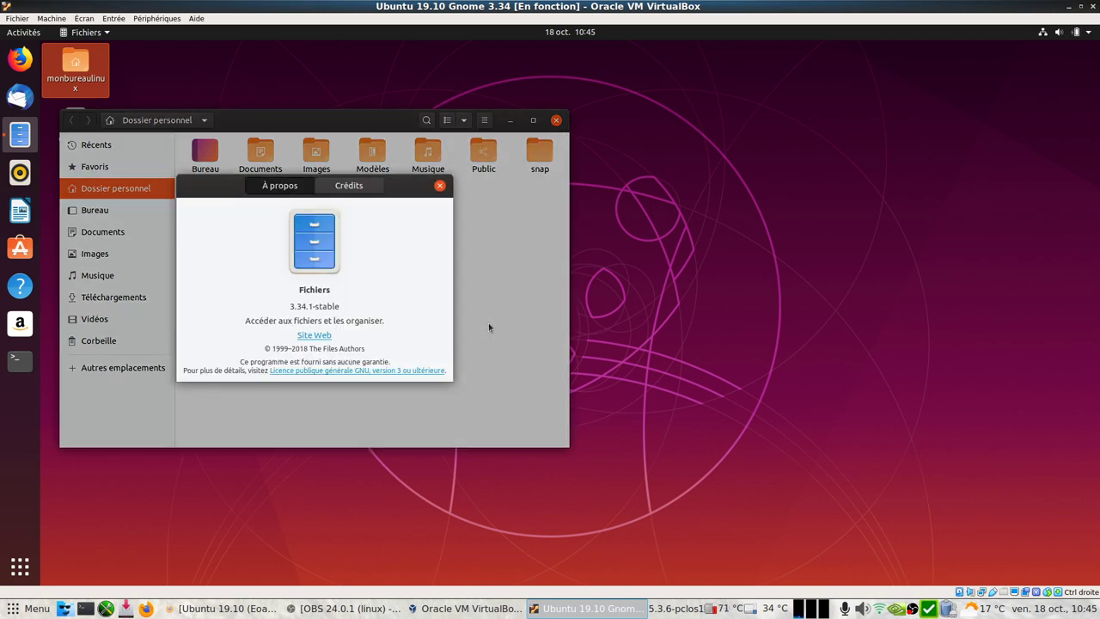
{"action": "left_click", "coordinate": [439, 186]}
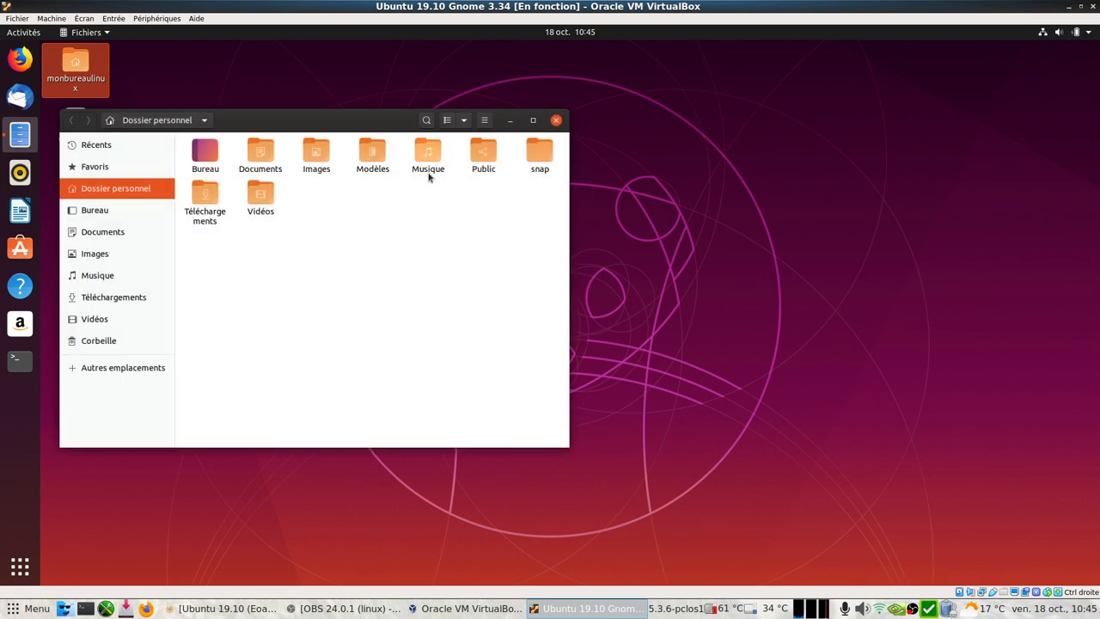
- Open the properties of the Musique folder and view its Permissions and Partage réseau local settings
{"action": "right_click", "coordinate": [425, 157]}
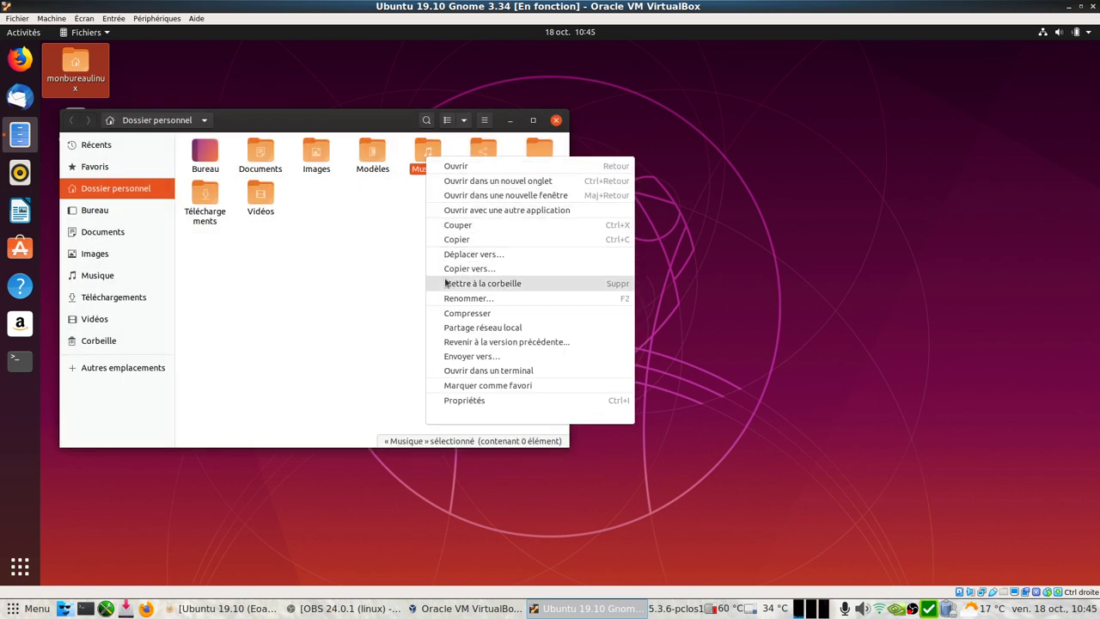
{"action": "left_click", "coordinate": [464, 401]}
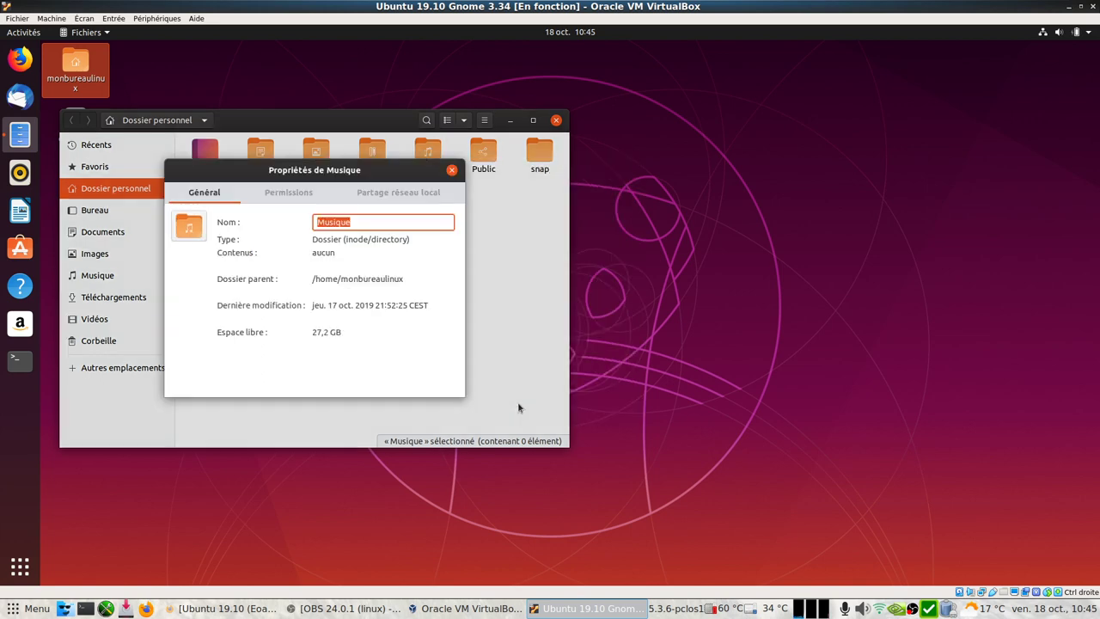
{"action": "left_click", "coordinate": [292, 194]}
{"action": "left_click", "coordinate": [420, 196]}
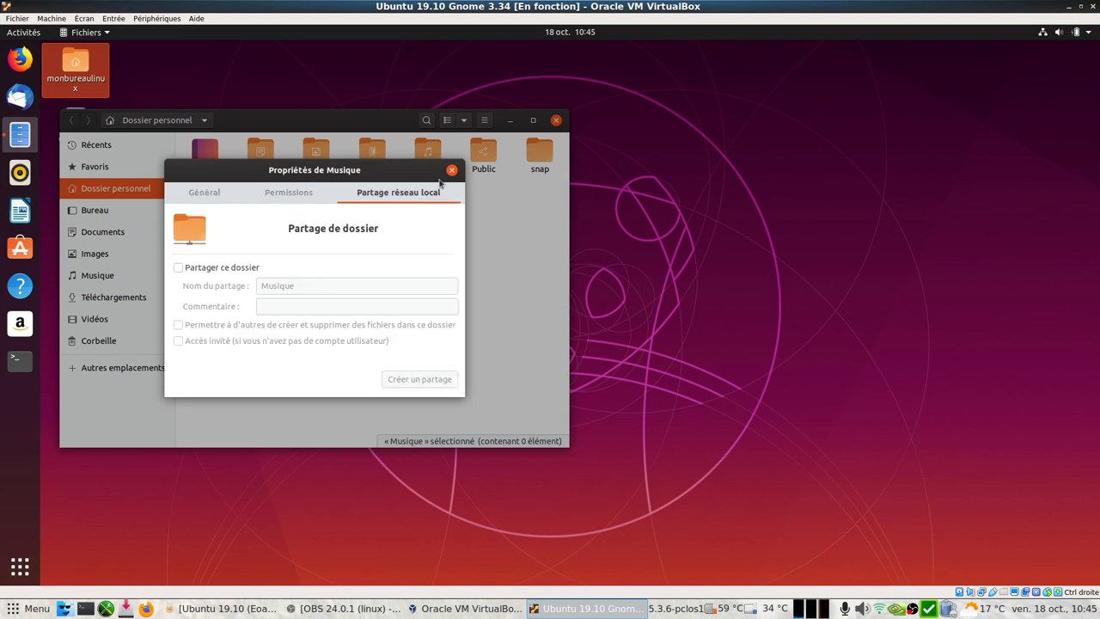
- Close the Musique properties, view all four sections of the file manager's preferences, and close the file manager
{"action": "left_click", "coordinate": [452, 171]}
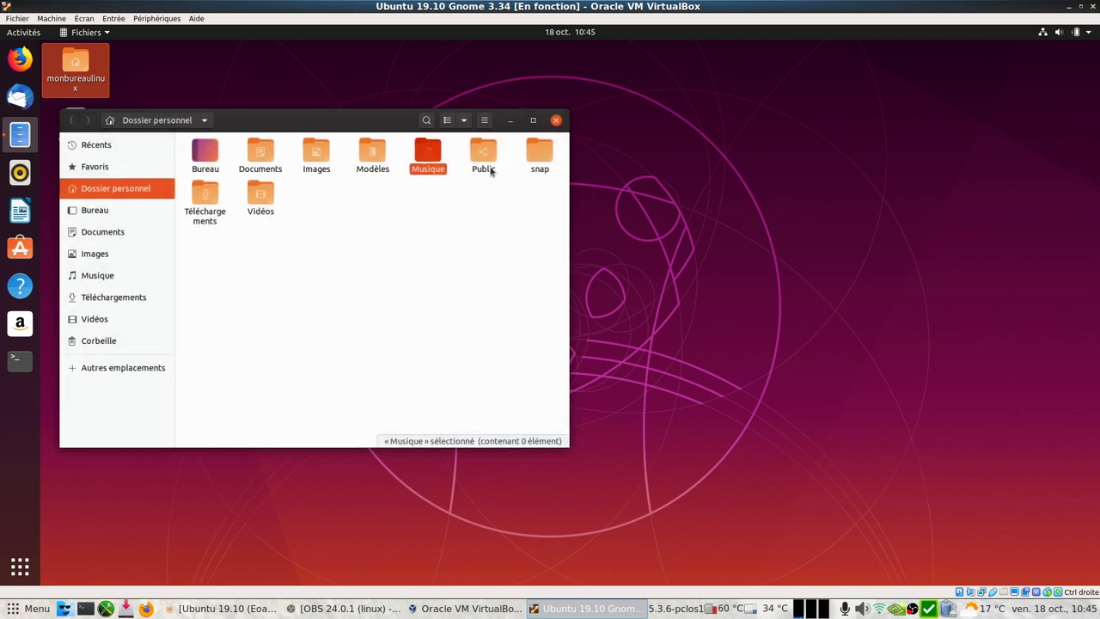
{"action": "left_click", "coordinate": [485, 121]}
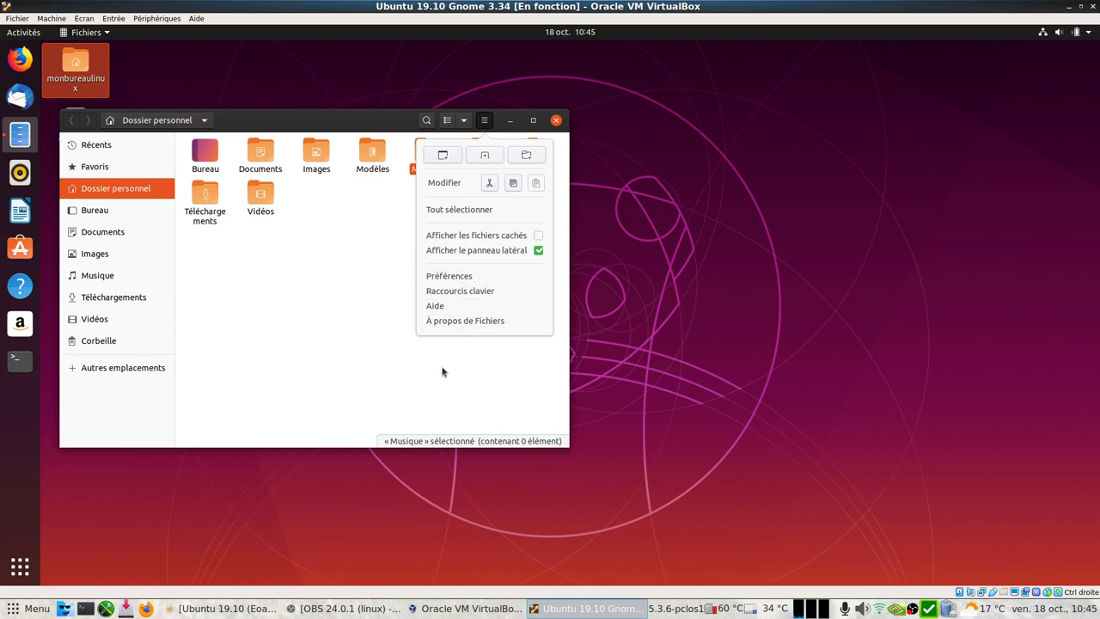
{"action": "left_click", "coordinate": [464, 275]}
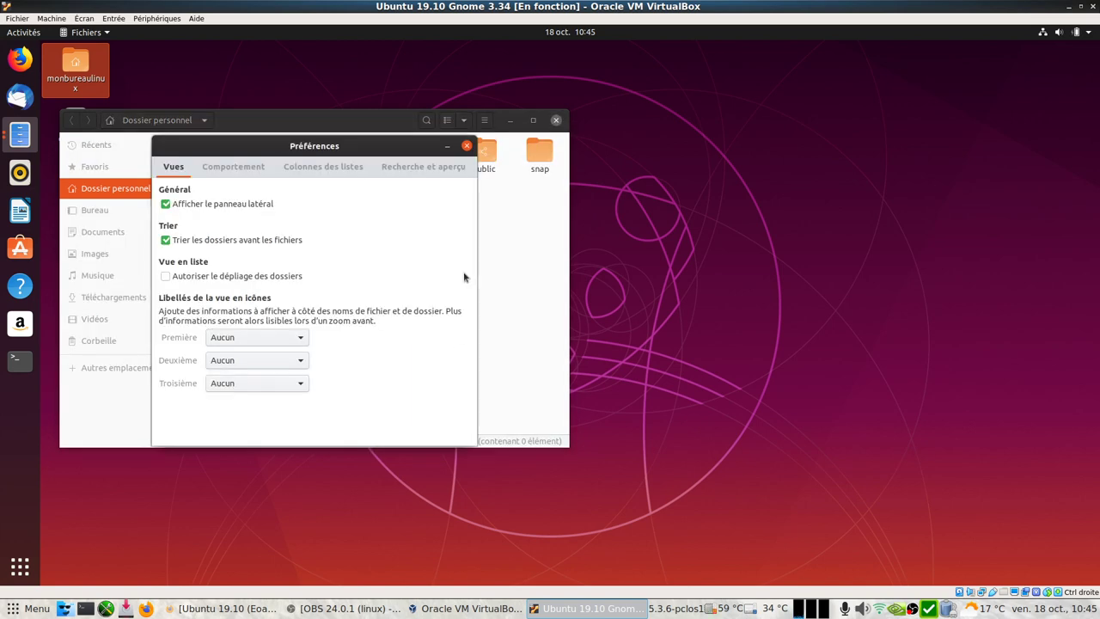
{"action": "left_click", "coordinate": [237, 170]}
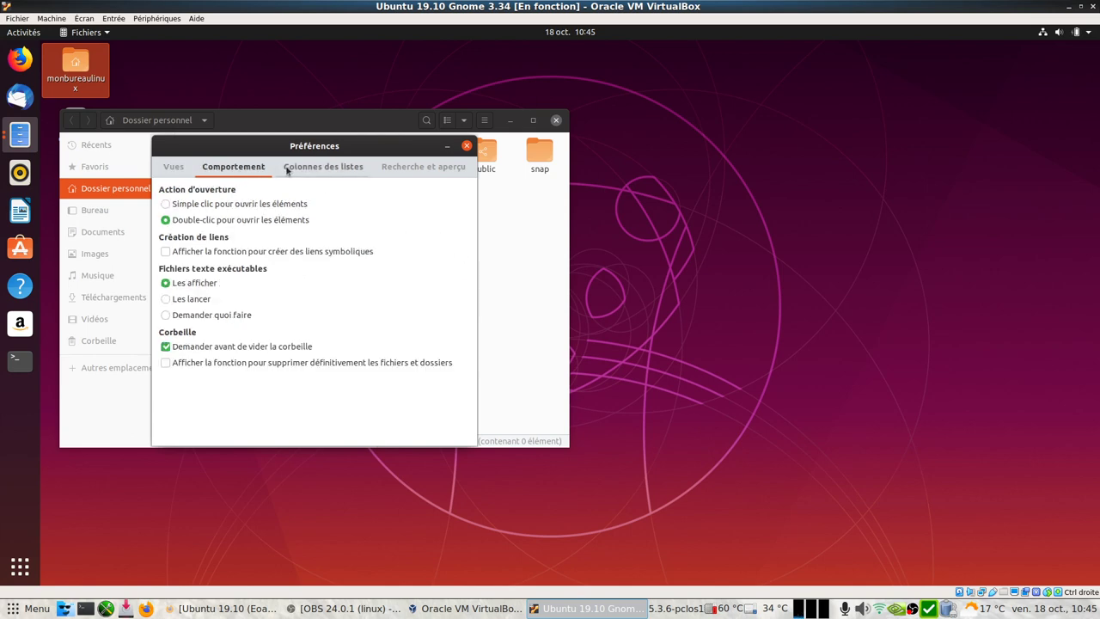
{"action": "left_click", "coordinate": [311, 169]}
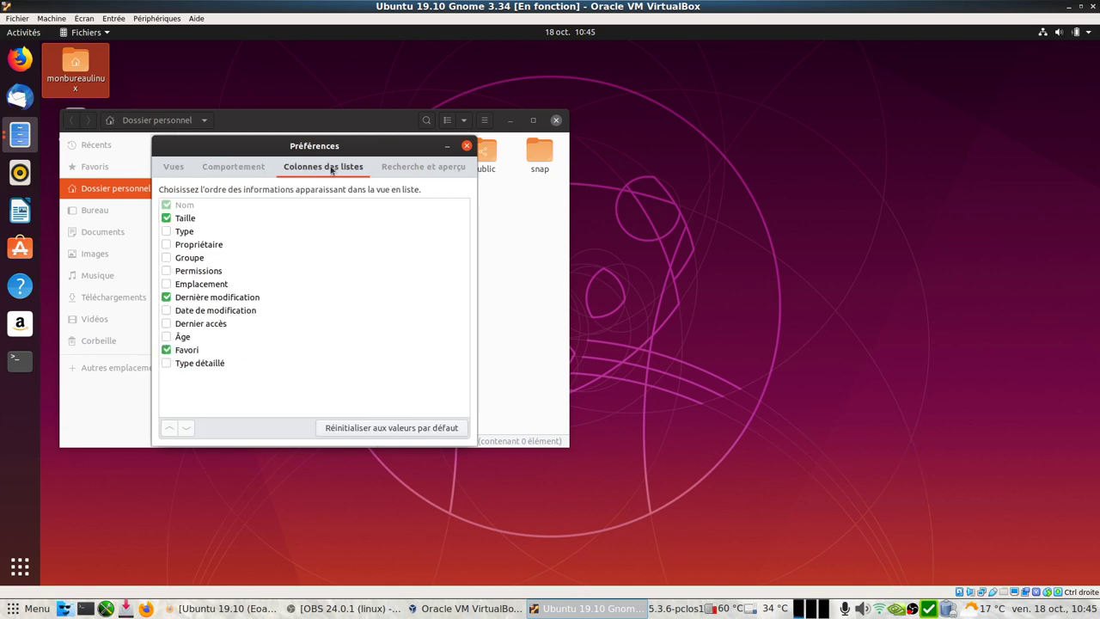
{"action": "left_click", "coordinate": [410, 168]}
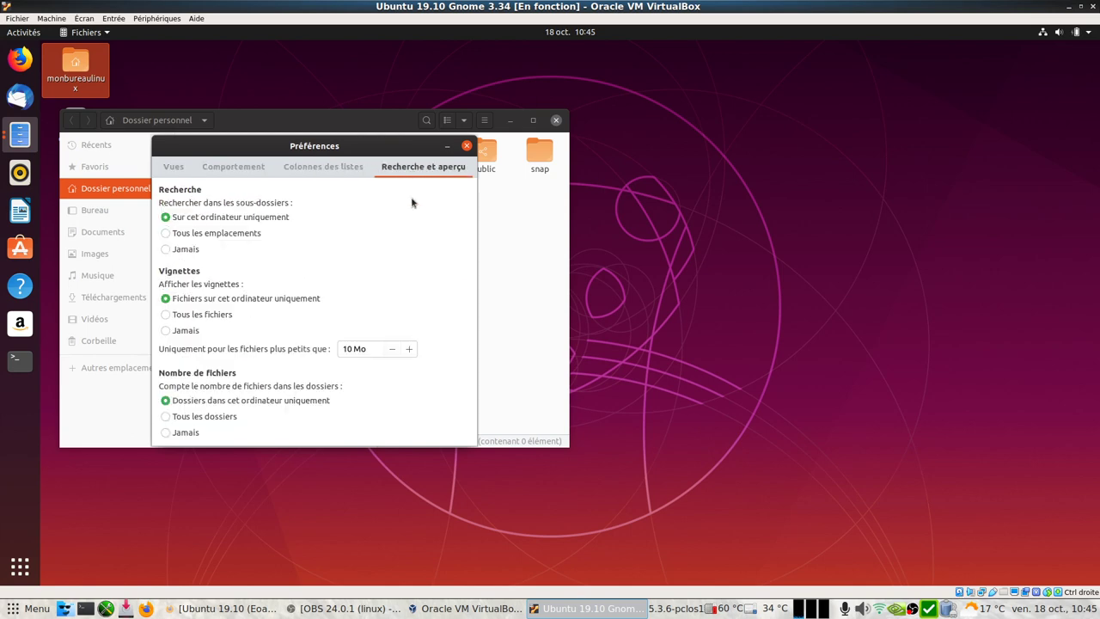
{"action": "left_click", "coordinate": [468, 147]}
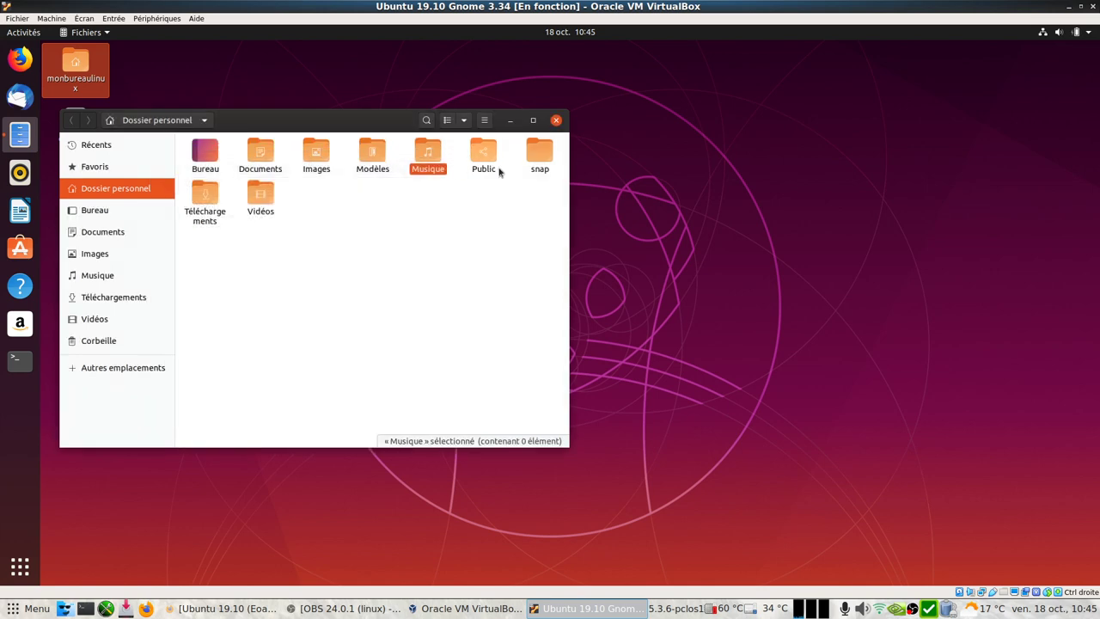
{"action": "left_click", "coordinate": [557, 121]}
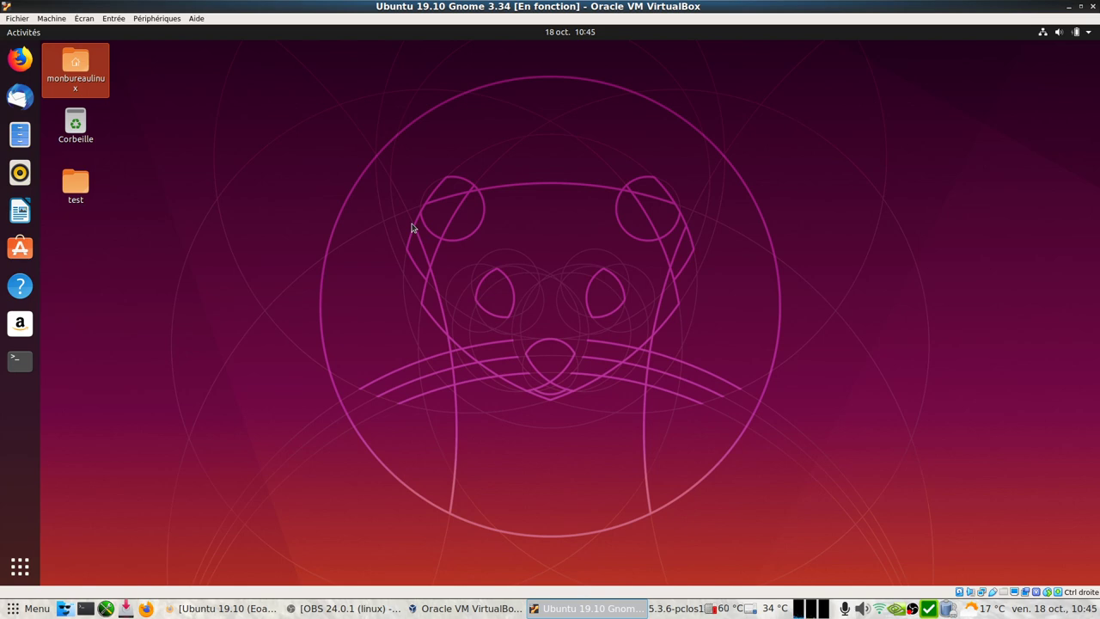
{"action": "left_click", "coordinate": [333, 250]}
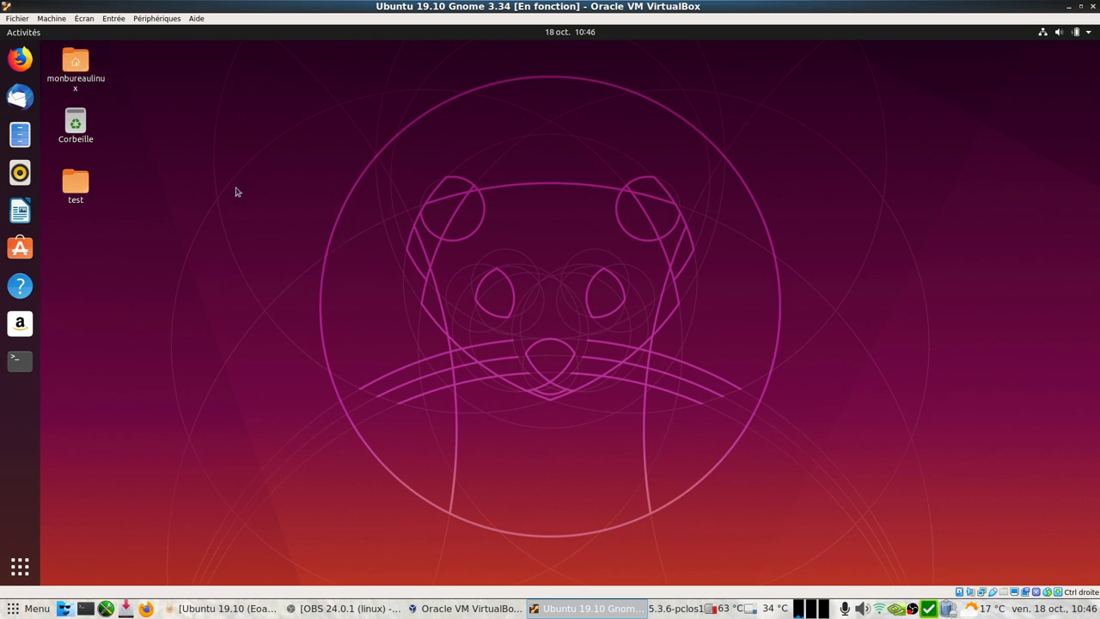
- Search the applications for "tweak", open the Ajustements de GNOME software page, and view its details and ratings
{"action": "left_click", "coordinate": [19, 565]}
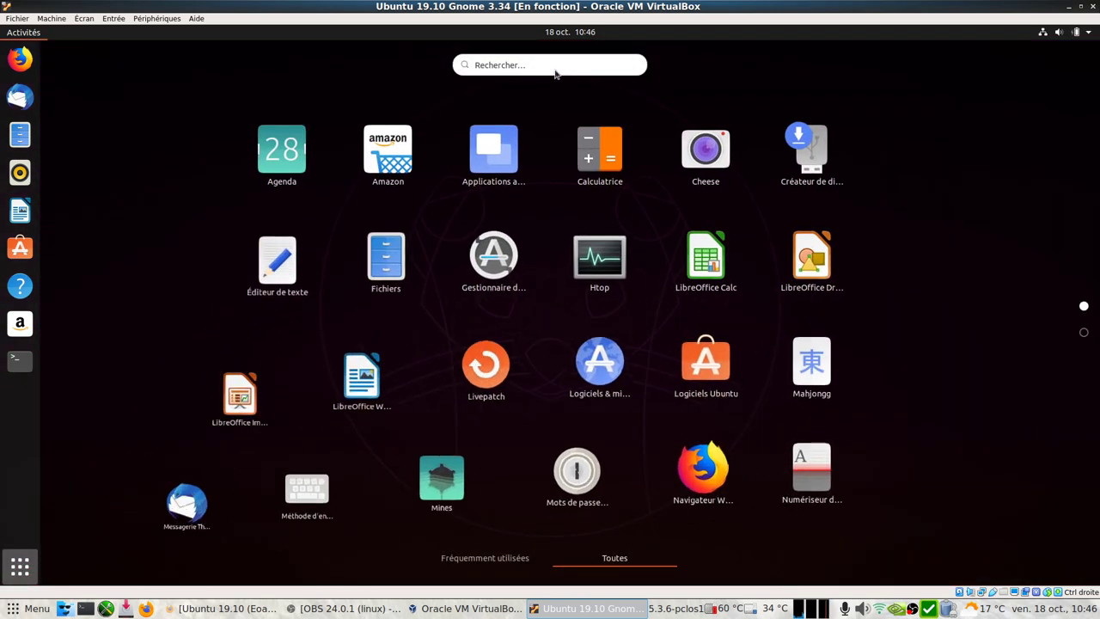
{"action": "left_click", "coordinate": [551, 67]}
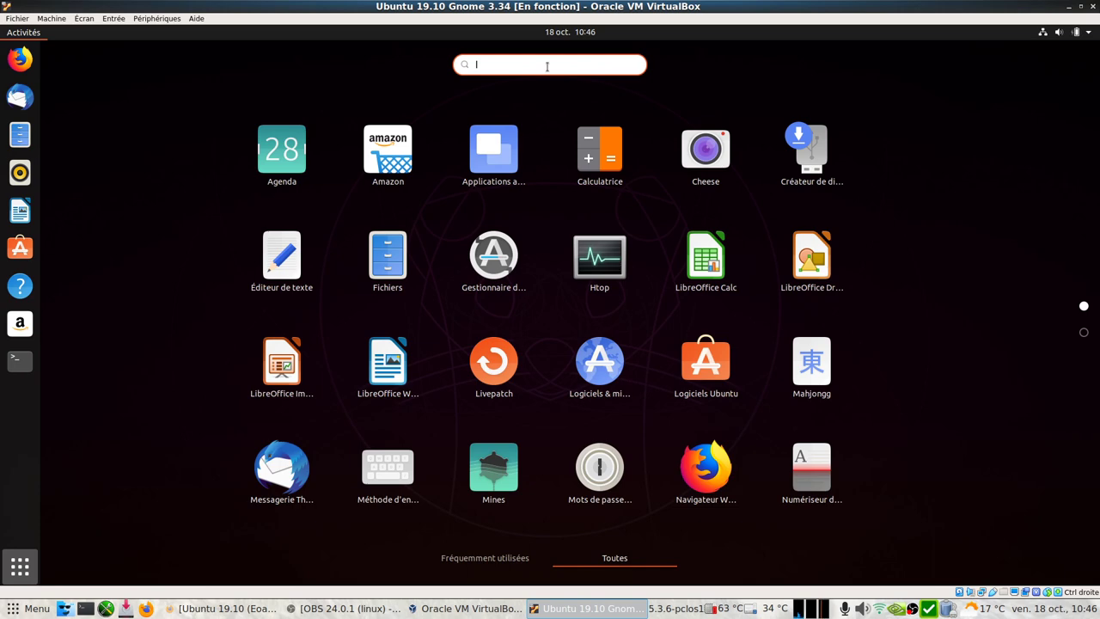
{"action": "type", "text": "twel"}
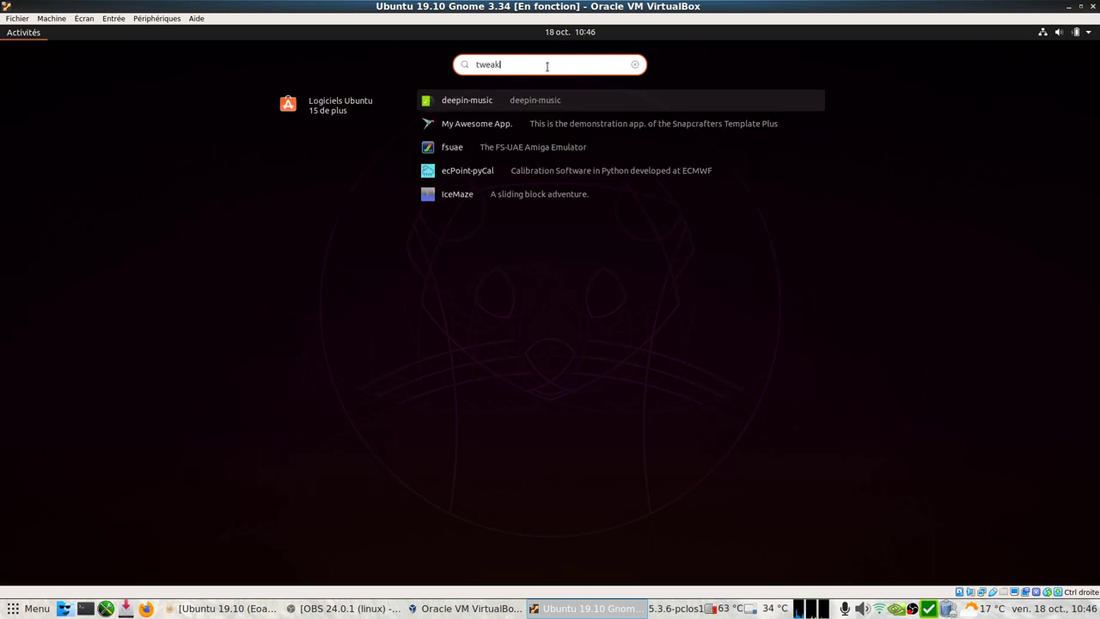
{"action": "type", "text": "k"}
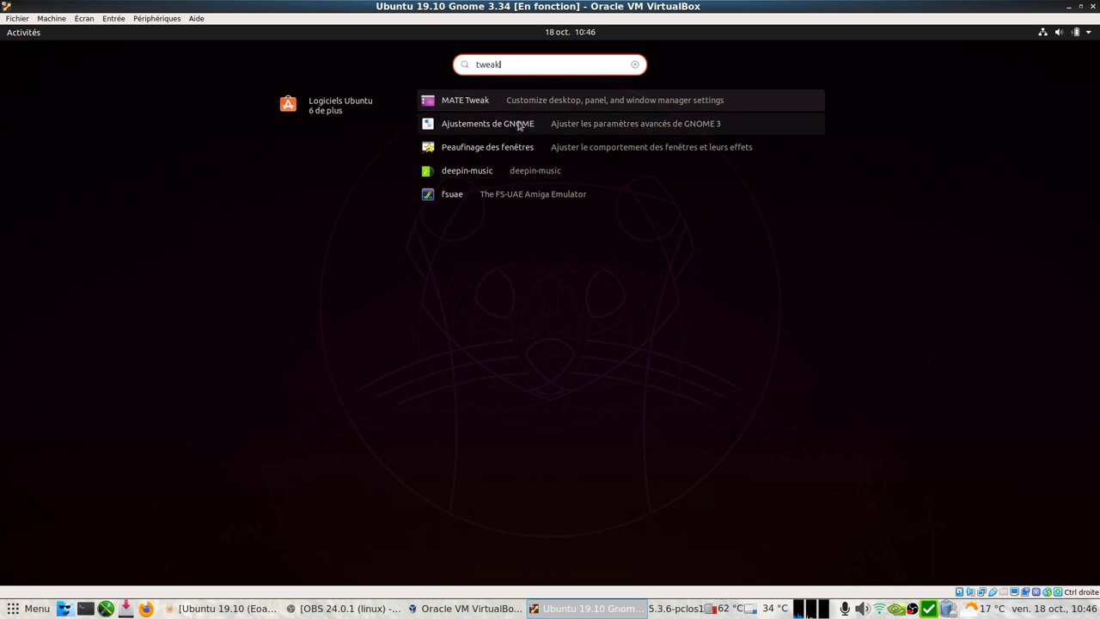
{"action": "left_click", "coordinate": [519, 125]}
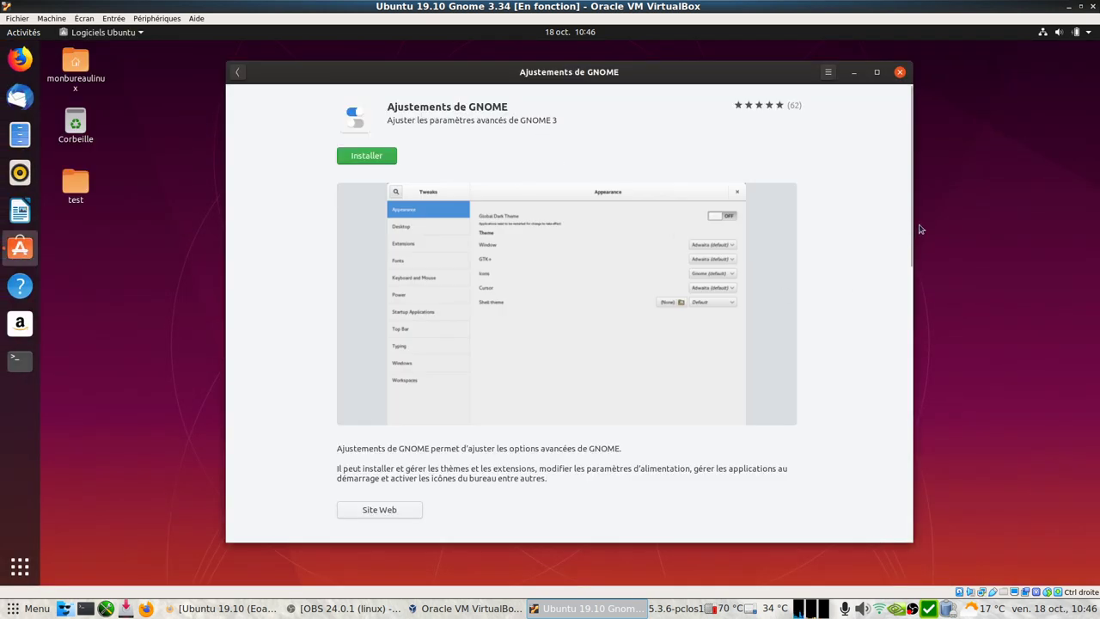
{"action": "left_click_drag", "start_coordinate": [911, 234], "coordinate": [902, 352]}
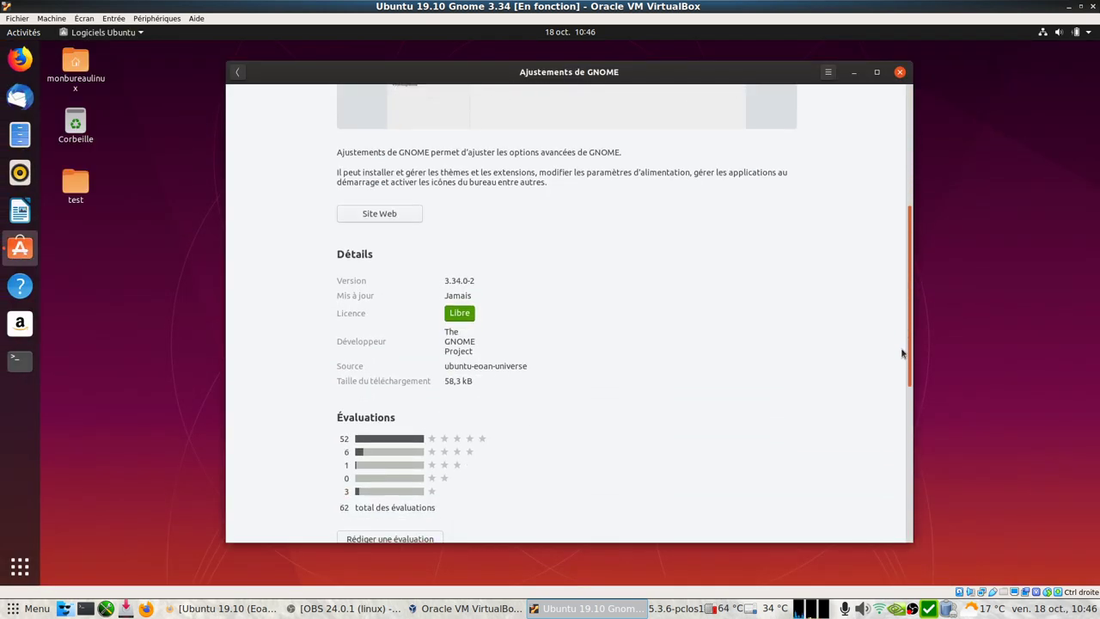
{"action": "scroll", "coordinate": [893, 275], "scroll_direction": "up", "scroll_amount": 5}
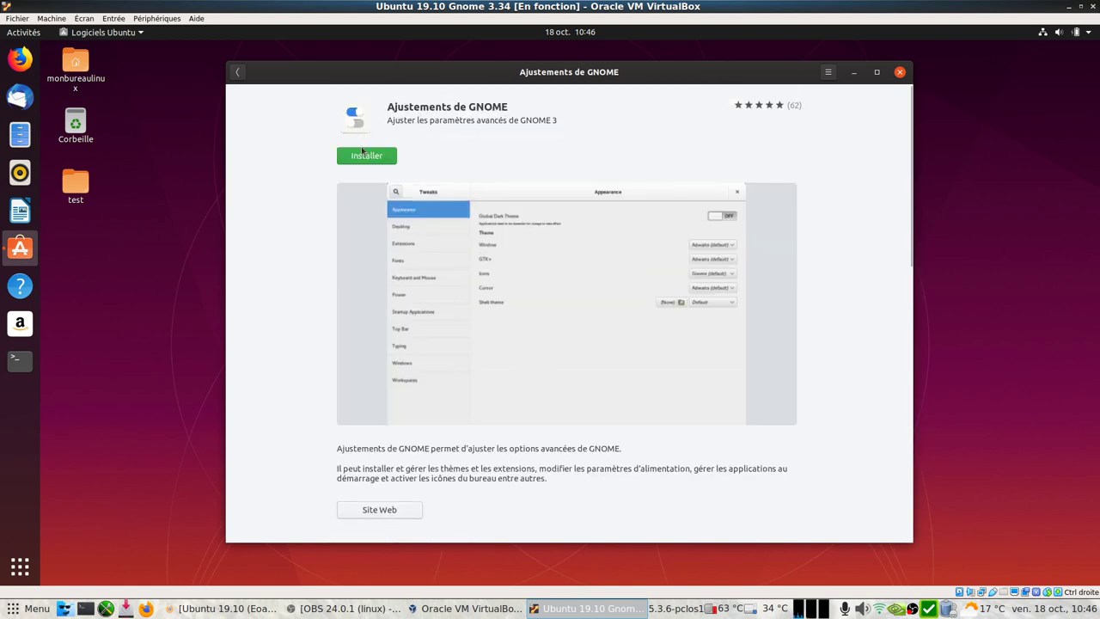
- Install Ajustements de GNOME, authenticating with the account password, and launch it
{"action": "left_click", "coordinate": [366, 159]}
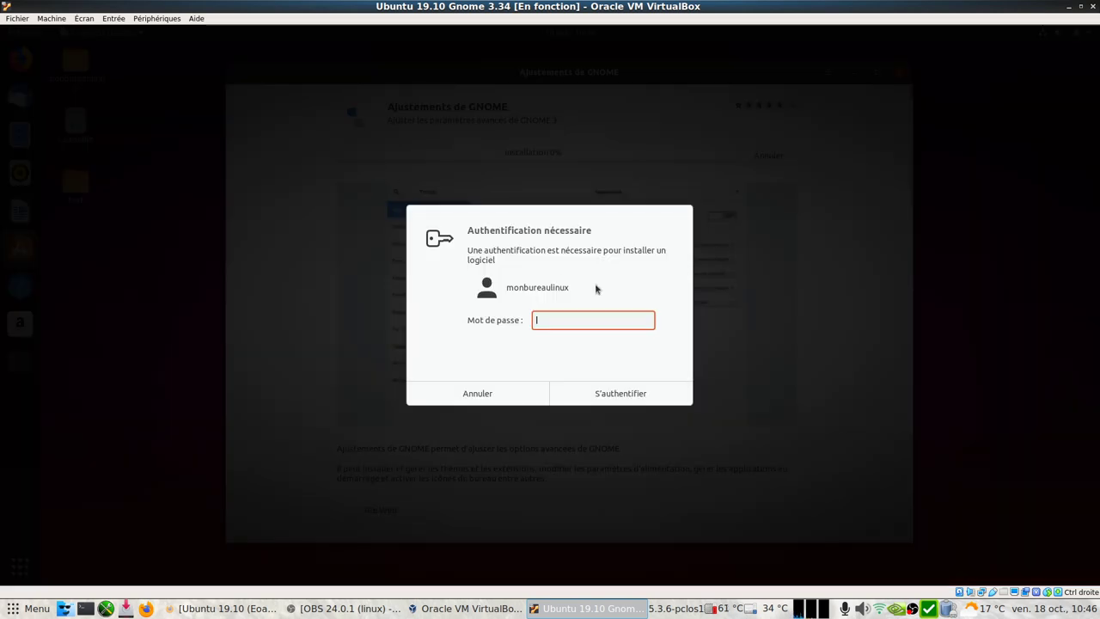
{"action": "key", "text": "Return"}
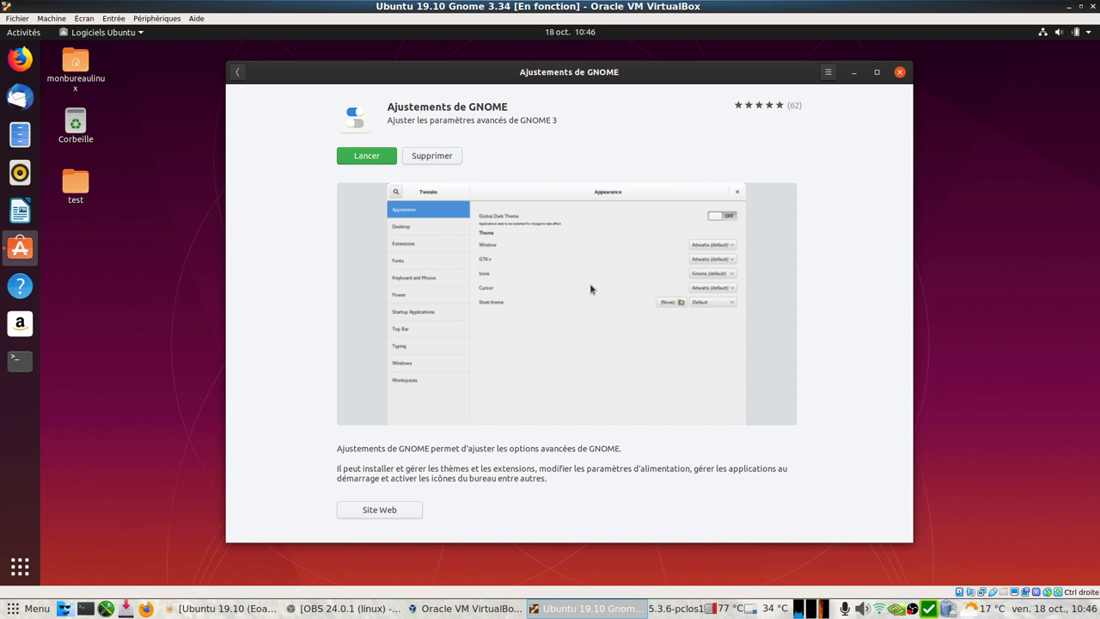
{"action": "left_click", "coordinate": [367, 157]}
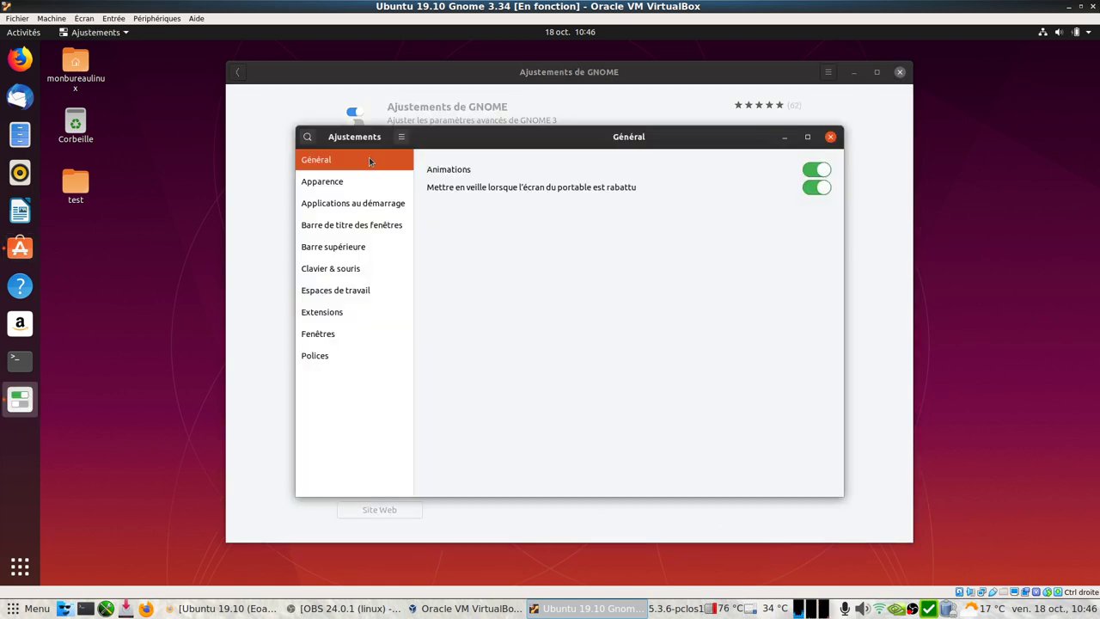
- Set the applications theme to Yaru-dark under Apparence and view the available cursor themes, keeping Yaru
{"action": "left_click", "coordinate": [321, 184]}
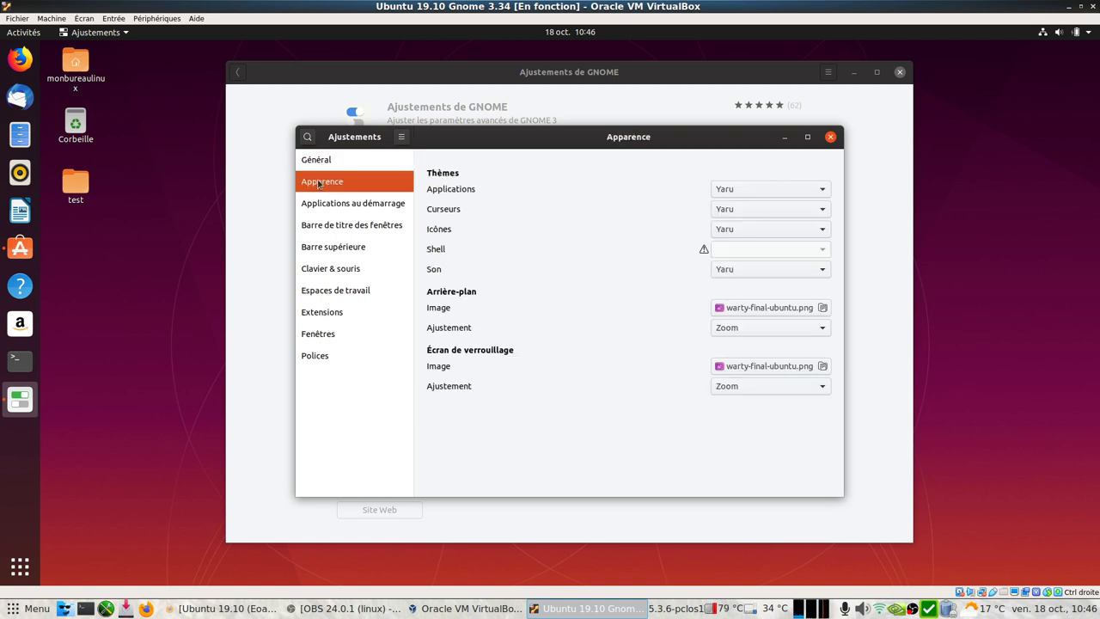
{"action": "left_click", "coordinate": [764, 190]}
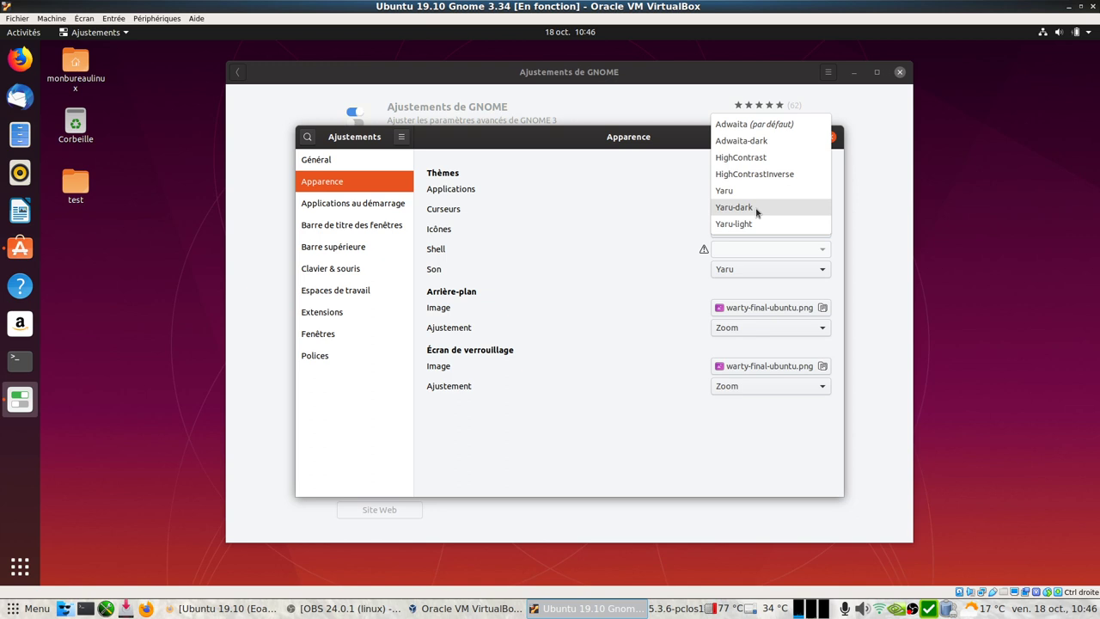
{"action": "left_click", "coordinate": [757, 209]}
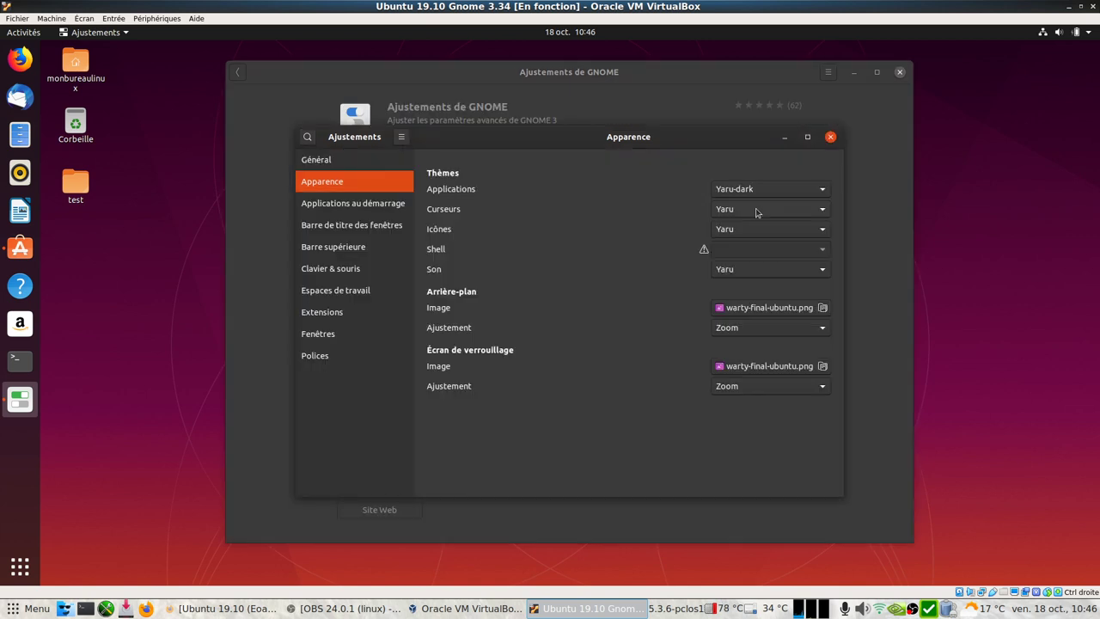
{"action": "left_click", "coordinate": [801, 210]}
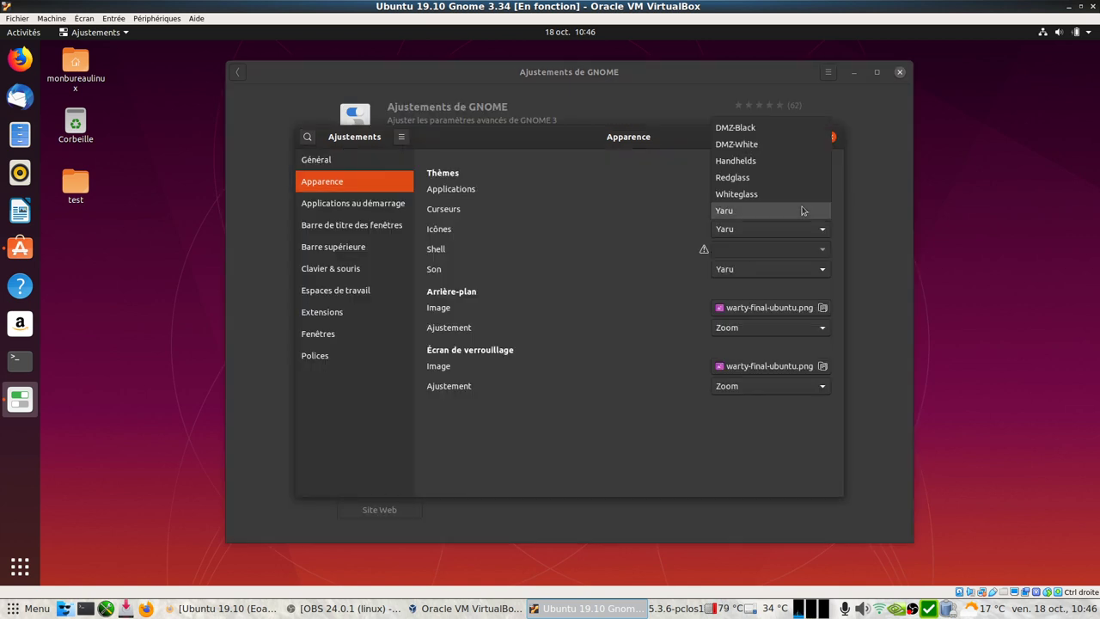
{"action": "left_click", "coordinate": [800, 210]}
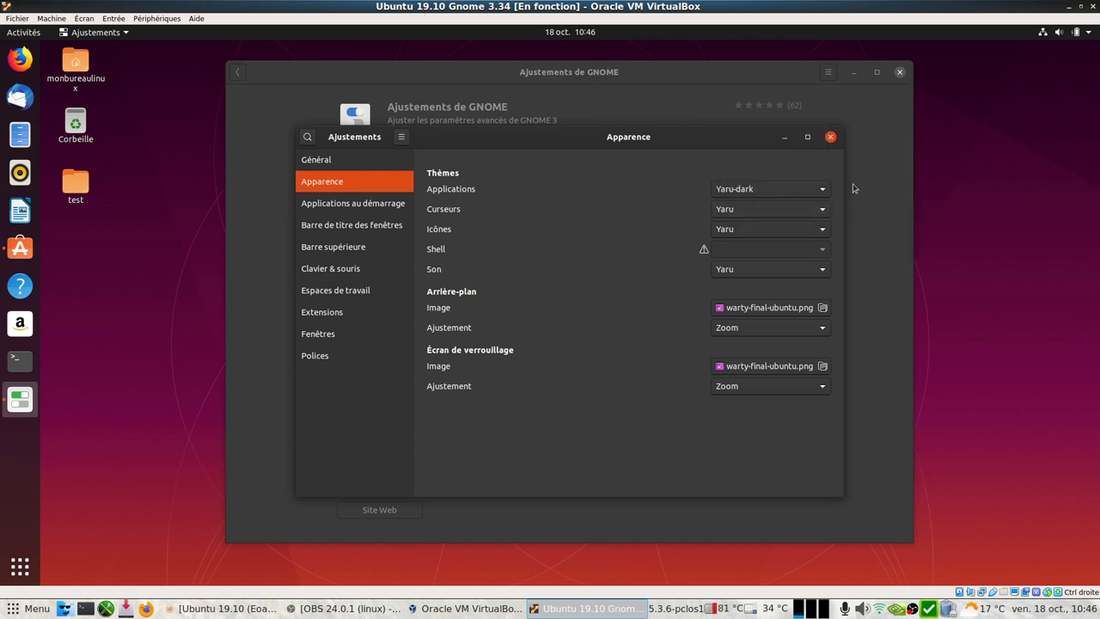
- View the remaining Ajustements sections from Applications au démarrage through Polices, and close Ajustements
{"action": "left_click", "coordinate": [366, 202]}
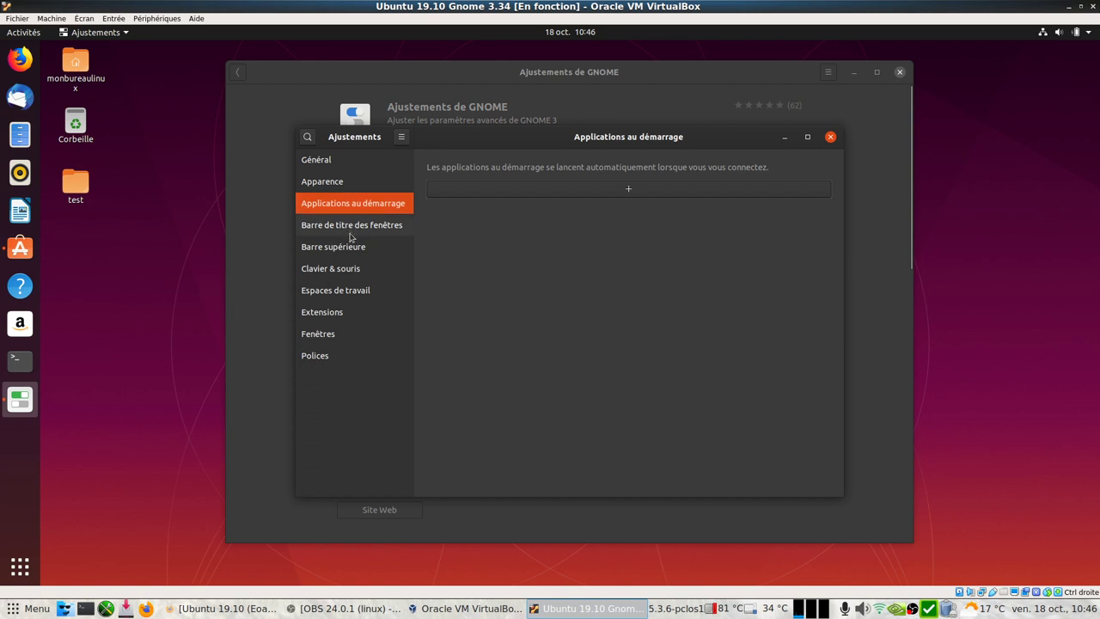
{"action": "left_click", "coordinate": [325, 227]}
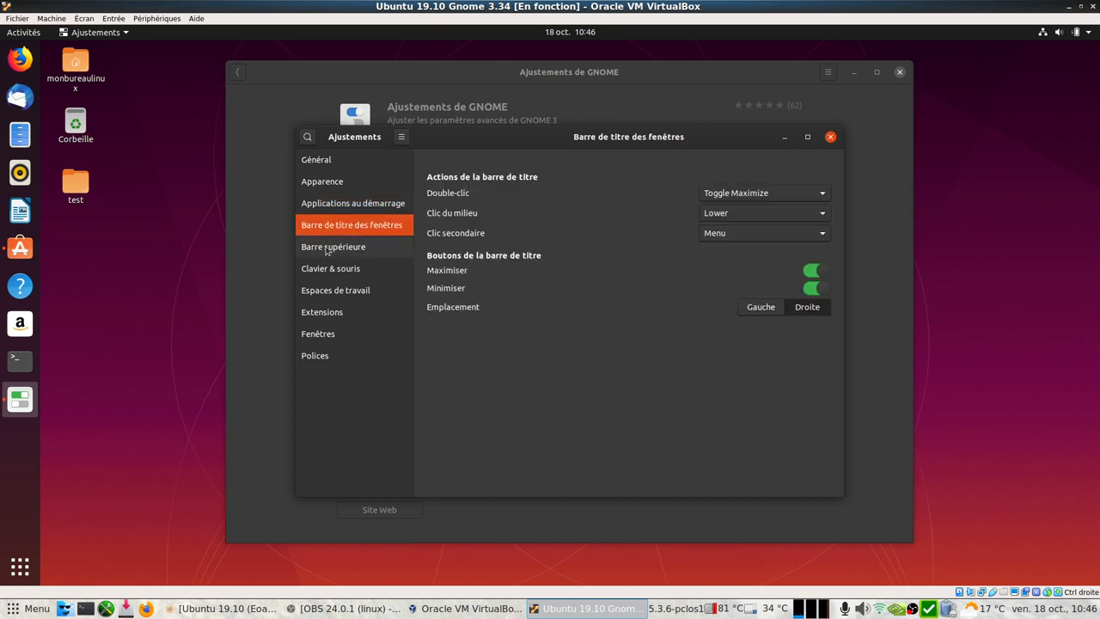
{"action": "left_click", "coordinate": [327, 248]}
{"action": "left_click", "coordinate": [325, 269]}
{"action": "left_click", "coordinate": [323, 291]}
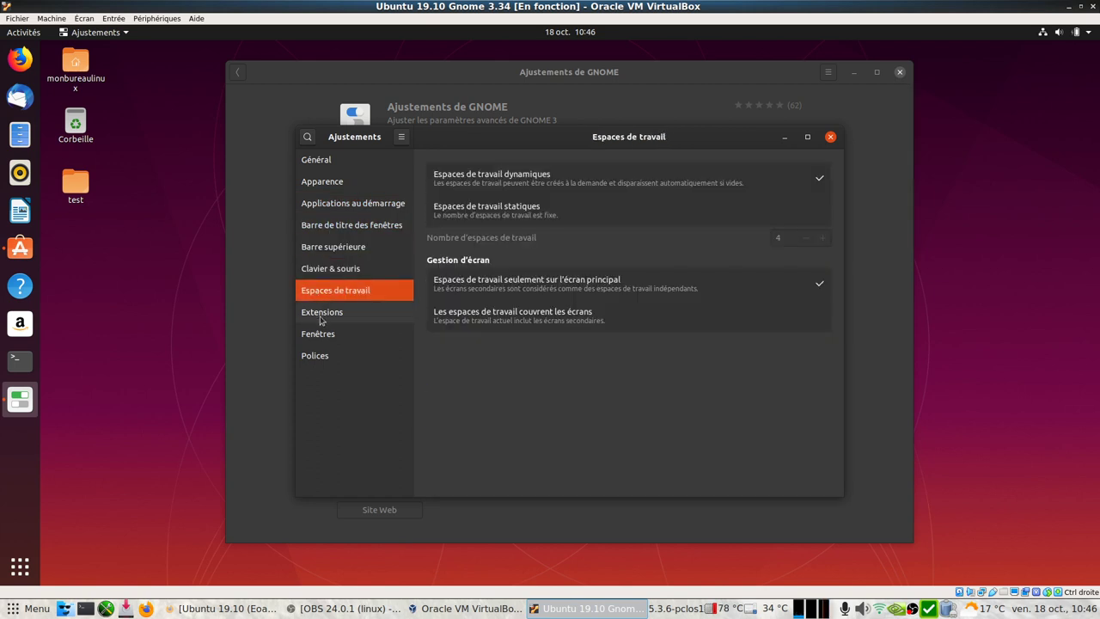
{"action": "left_click", "coordinate": [322, 313]}
{"action": "left_click", "coordinate": [318, 334]}
{"action": "left_click", "coordinate": [314, 356]}
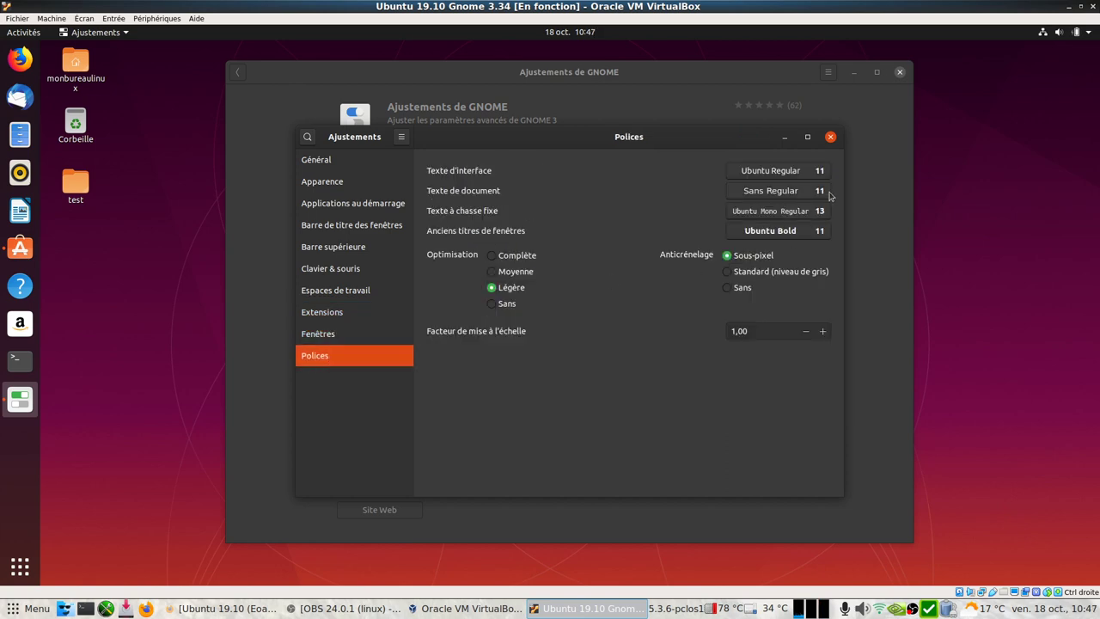
{"action": "left_click", "coordinate": [830, 136]}
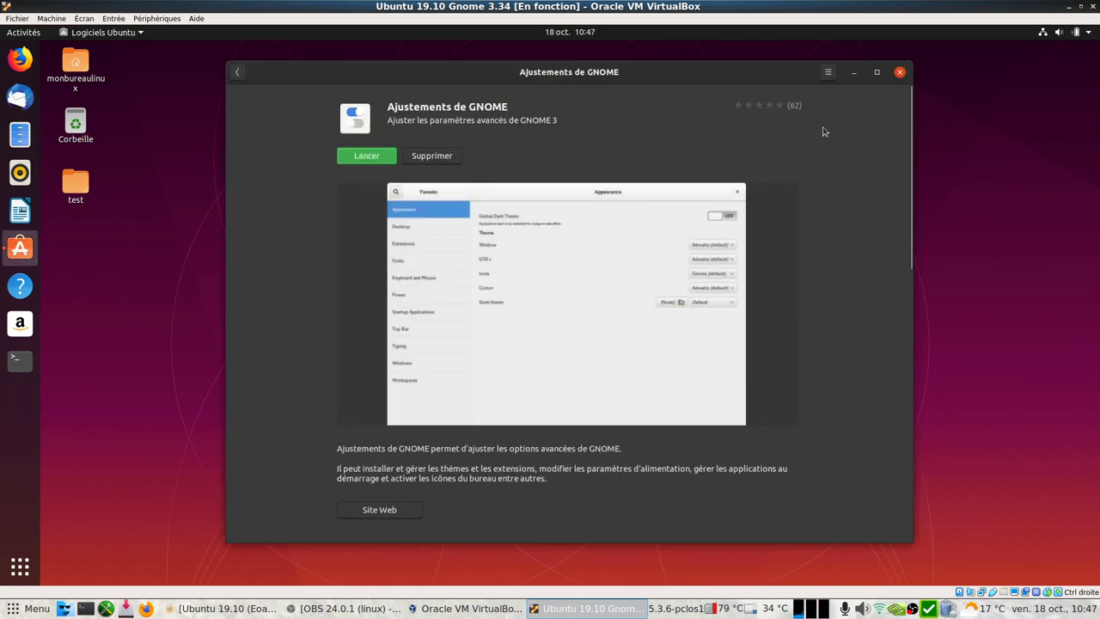
- Open Applications au démarrage from the application grid, view the additional startup programs, and close the dialog
{"action": "left_click", "coordinate": [23, 572]}
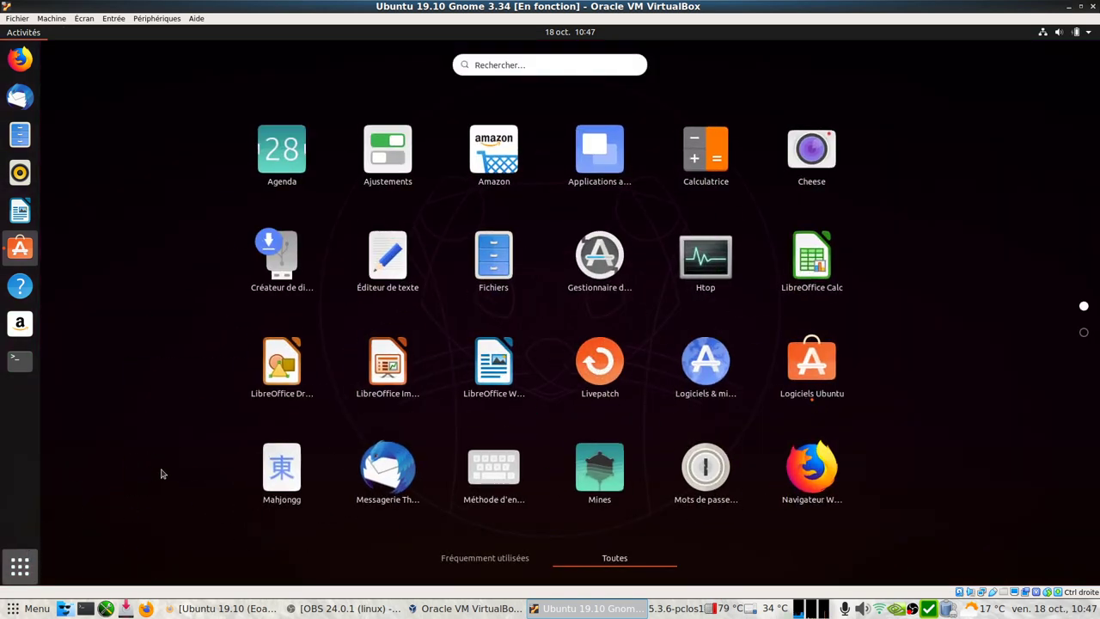
{"action": "left_click", "coordinate": [603, 151]}
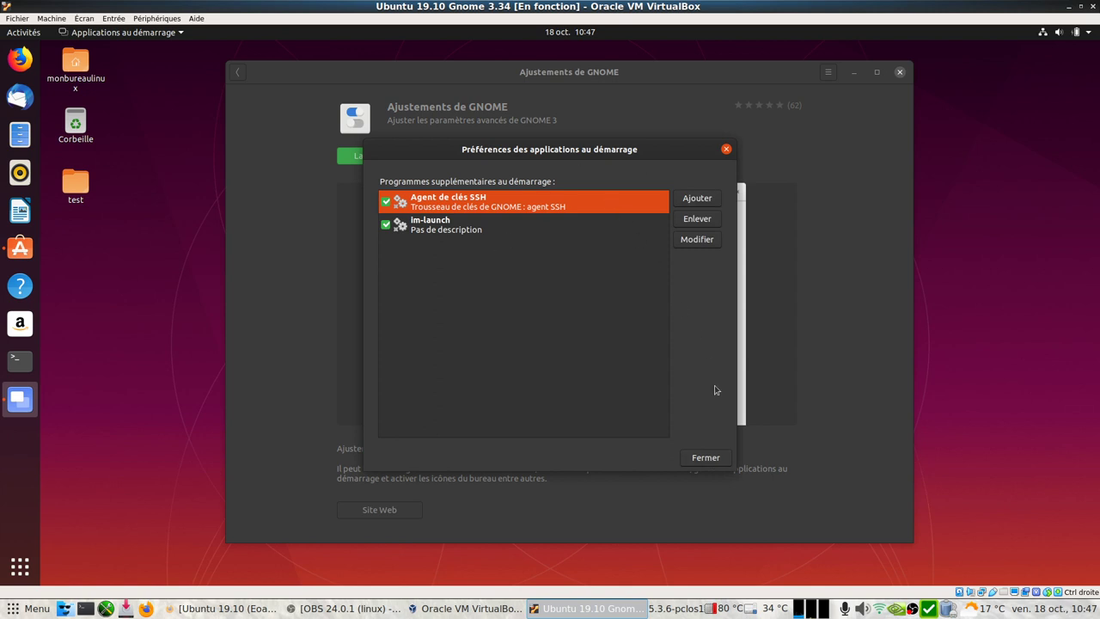
{"action": "left_click", "coordinate": [707, 458]}
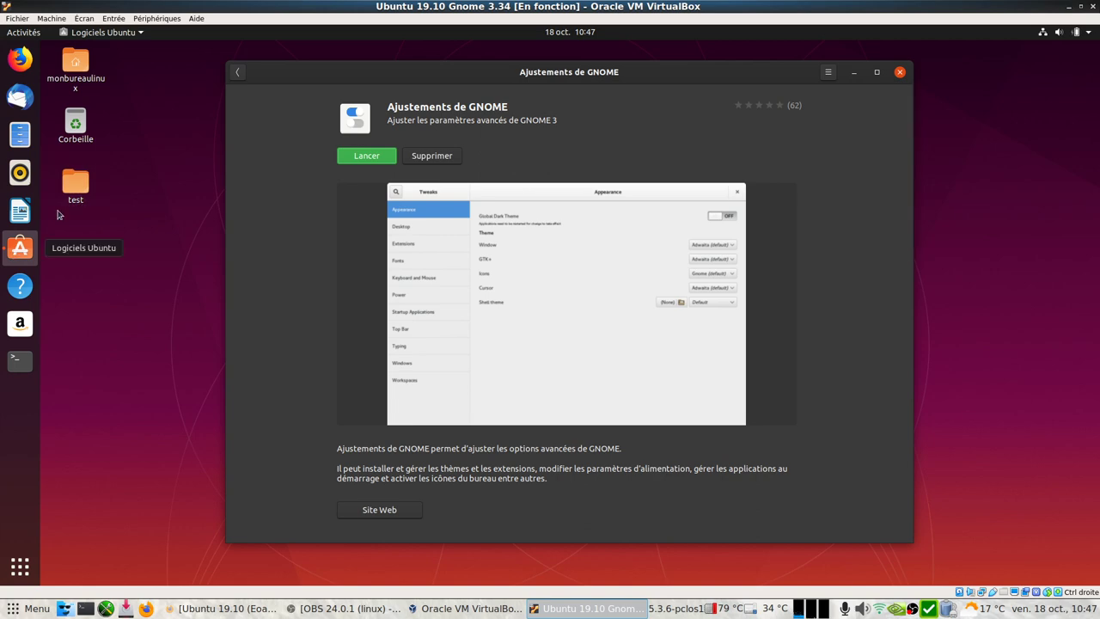
- Leave the Ajustements de GNOME page, clear the "tweak" search, and view the overview of all software in Logiciels Ubuntu
{"action": "left_click", "coordinate": [235, 74]}
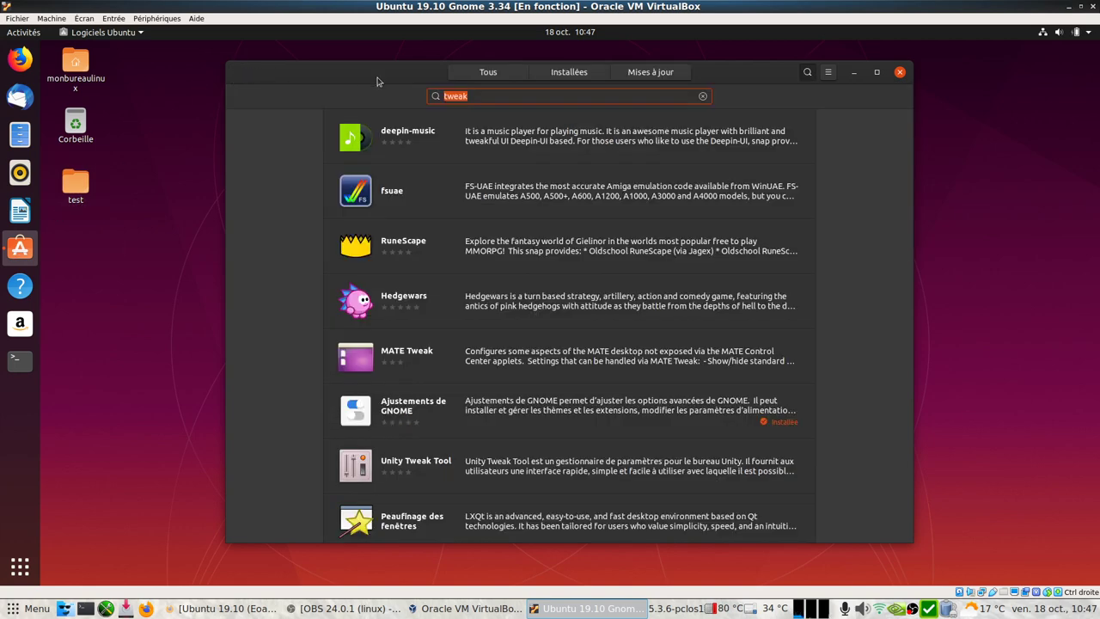
{"action": "key", "text": "BackSpace"}
{"action": "left_click", "coordinate": [479, 69]}
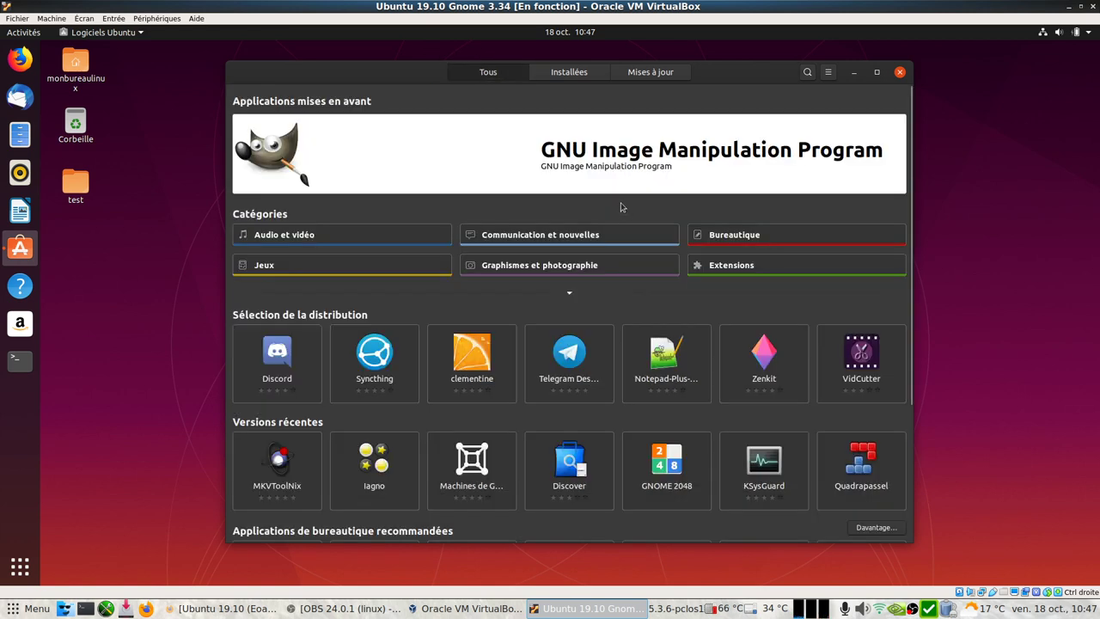
{"action": "scroll", "coordinate": [722, 348], "scroll_direction": "down", "scroll_amount": 1}
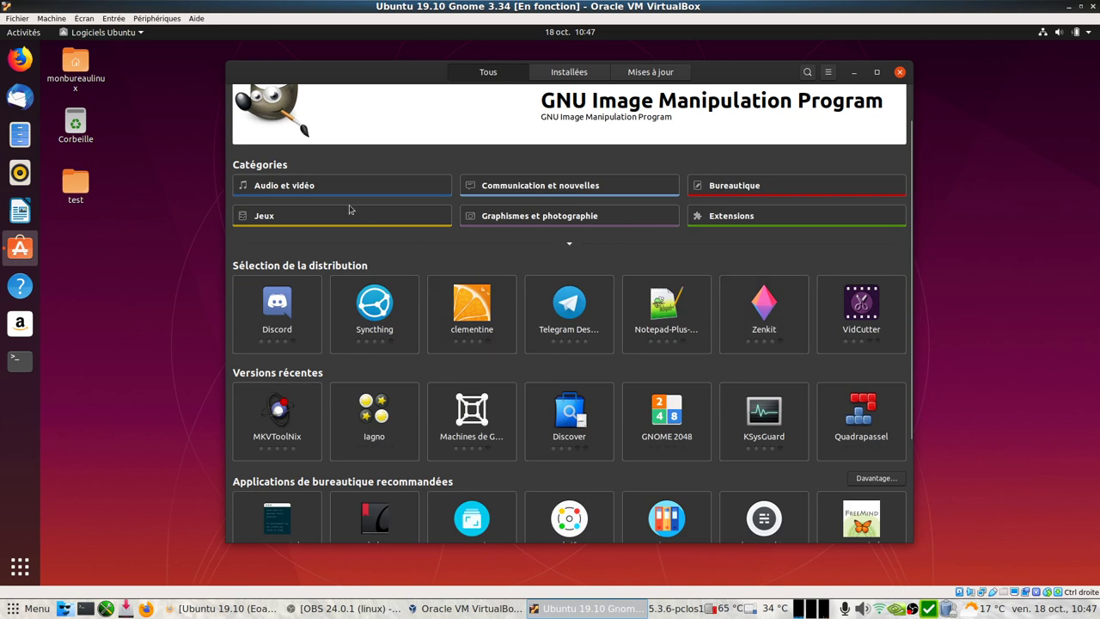
- Open the Audio et vidéo category, examine VLC's description, details and ratings, and return to the category
{"action": "left_click", "coordinate": [331, 187]}
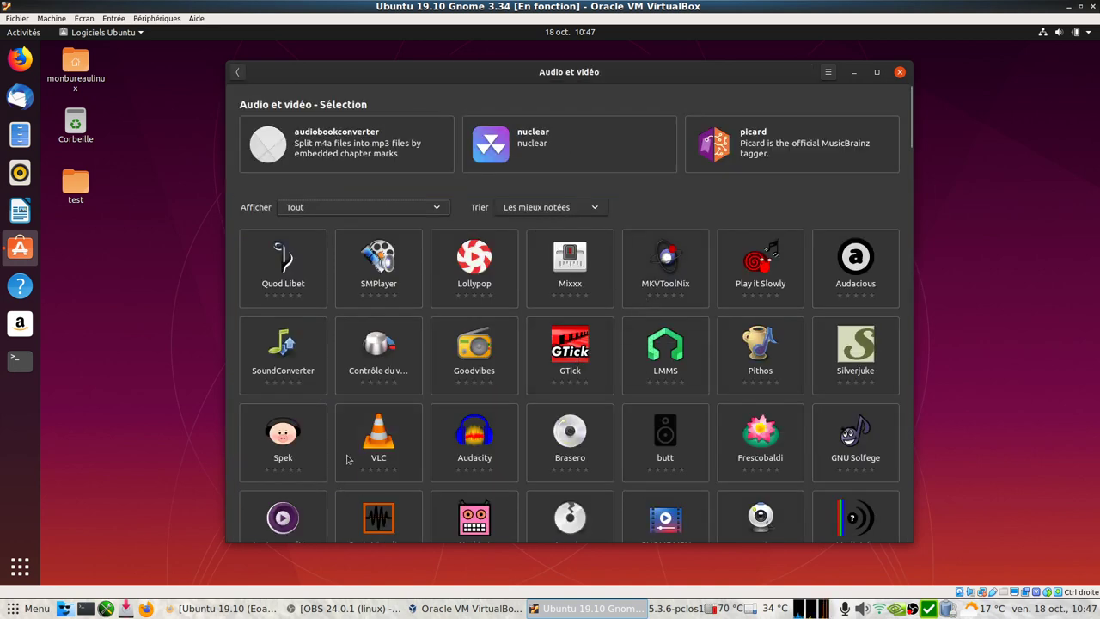
{"action": "left_click", "coordinate": [377, 438]}
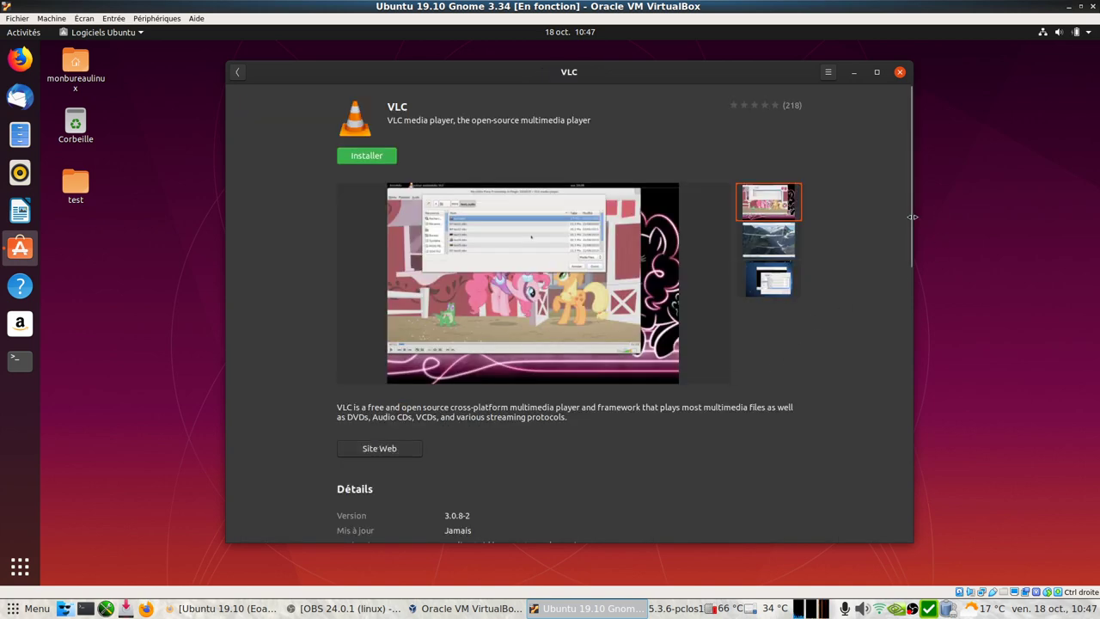
{"action": "left_click_drag", "start_coordinate": [910, 222], "coordinate": [915, 313]}
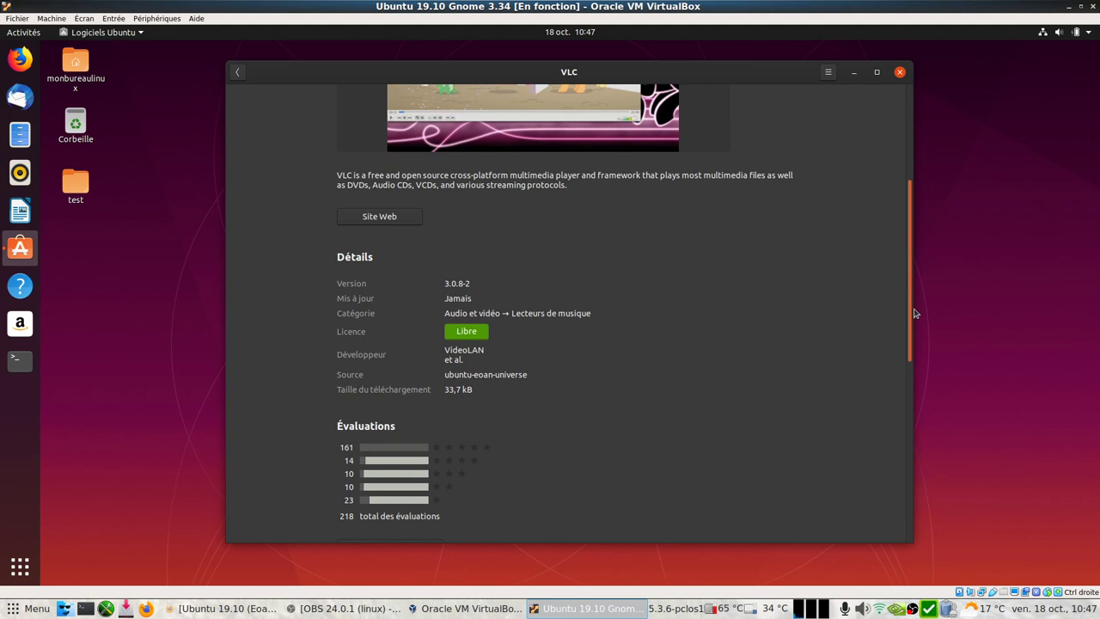
{"action": "left_click_drag", "start_coordinate": [915, 312], "coordinate": [837, 63]}
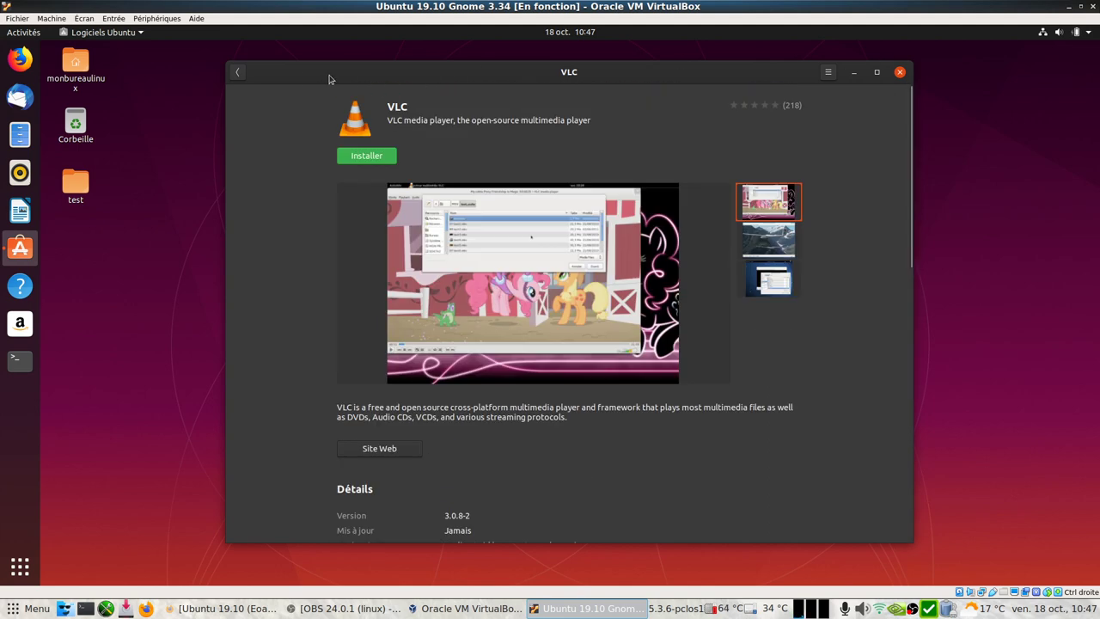
{"action": "left_click", "coordinate": [239, 74]}
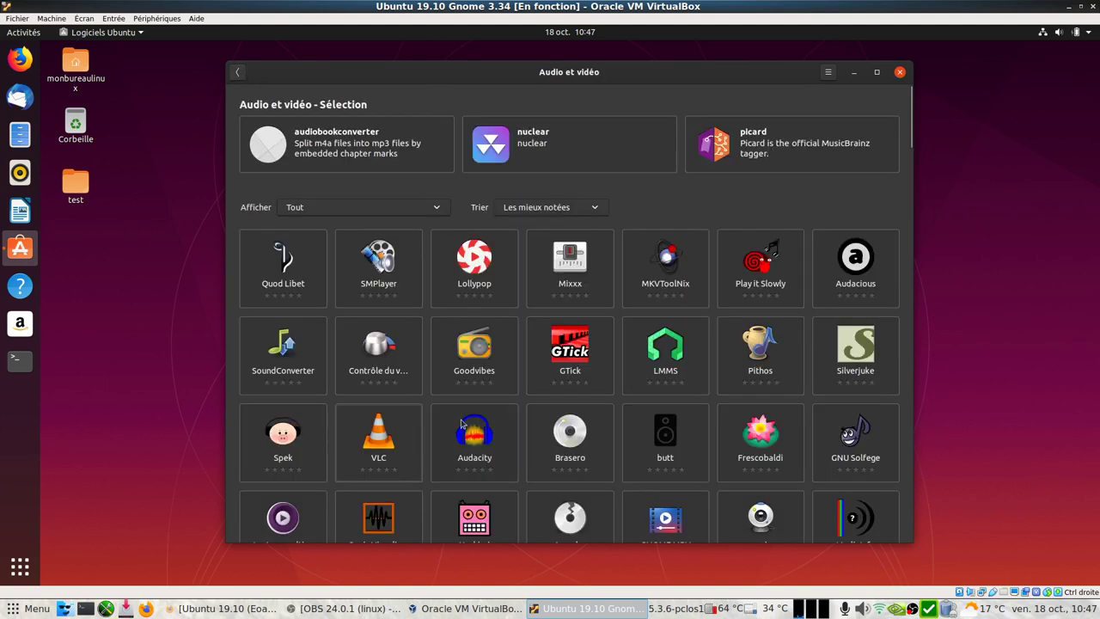
- Examine Audacity's page in the Audio et vidéo category, and return to the overview of all software
{"action": "left_click", "coordinate": [465, 426]}
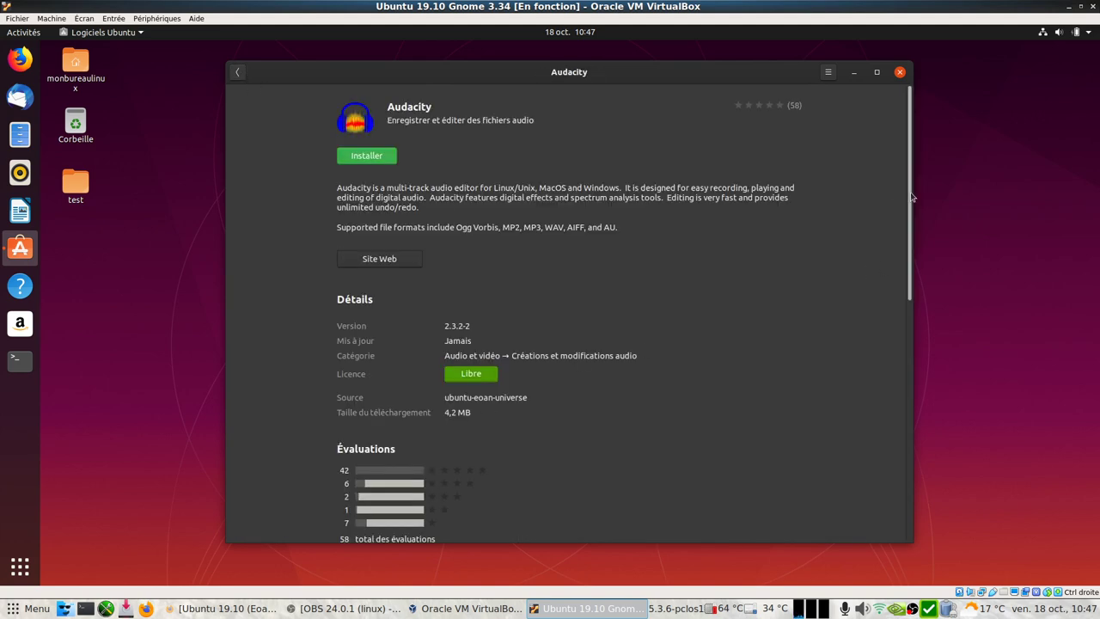
{"action": "left_click_drag", "start_coordinate": [911, 196], "coordinate": [892, 312]}
{"action": "scroll", "coordinate": [890, 301], "scroll_direction": "up", "scroll_amount": 5}
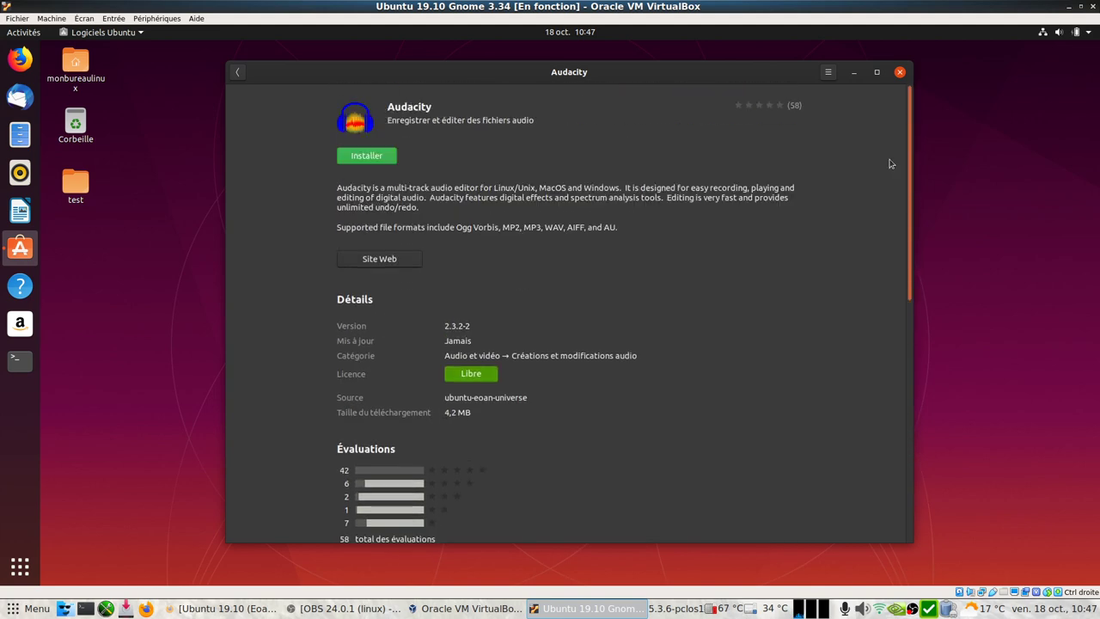
{"action": "left_click", "coordinate": [238, 73]}
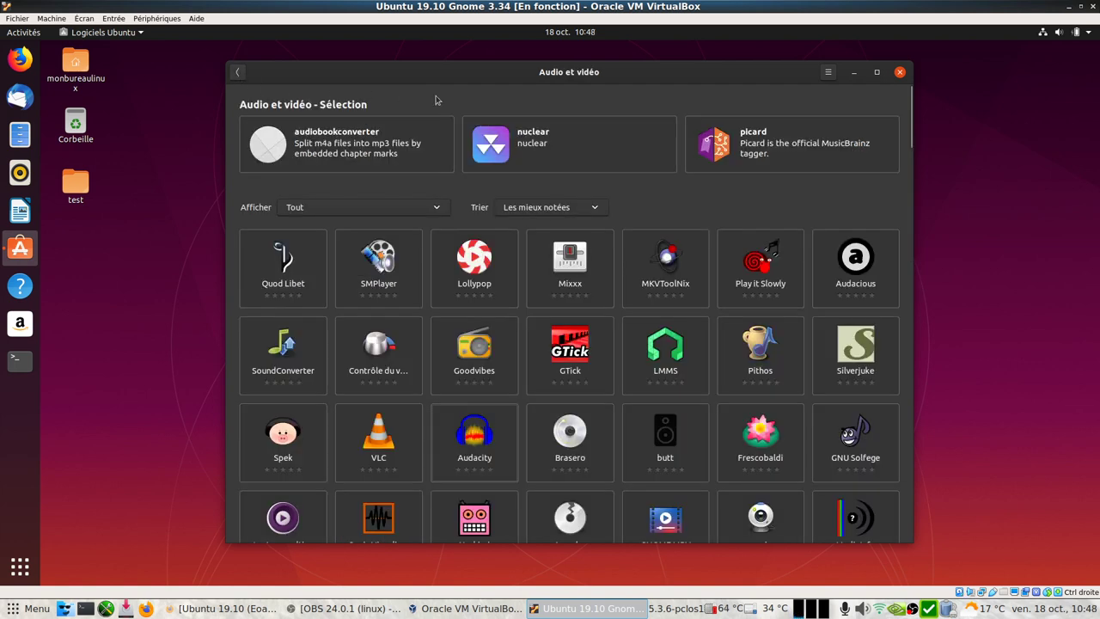
{"action": "left_click", "coordinate": [238, 73]}
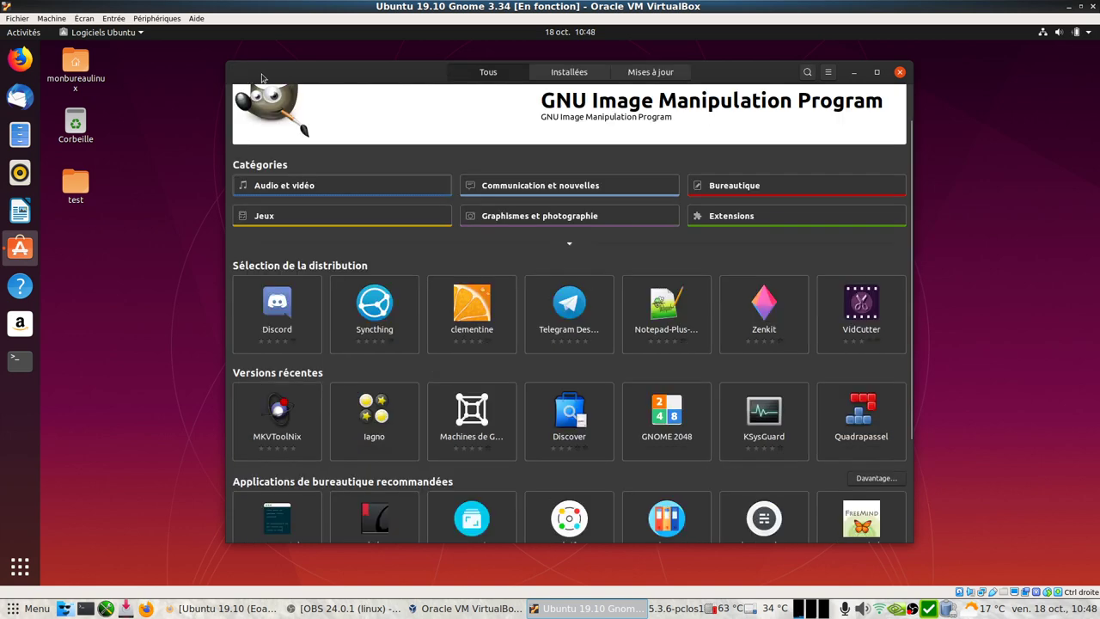
- Search the software catalogue for "vlc", view the first VLC result's page, and return to the results
{"action": "left_click", "coordinate": [807, 71]}
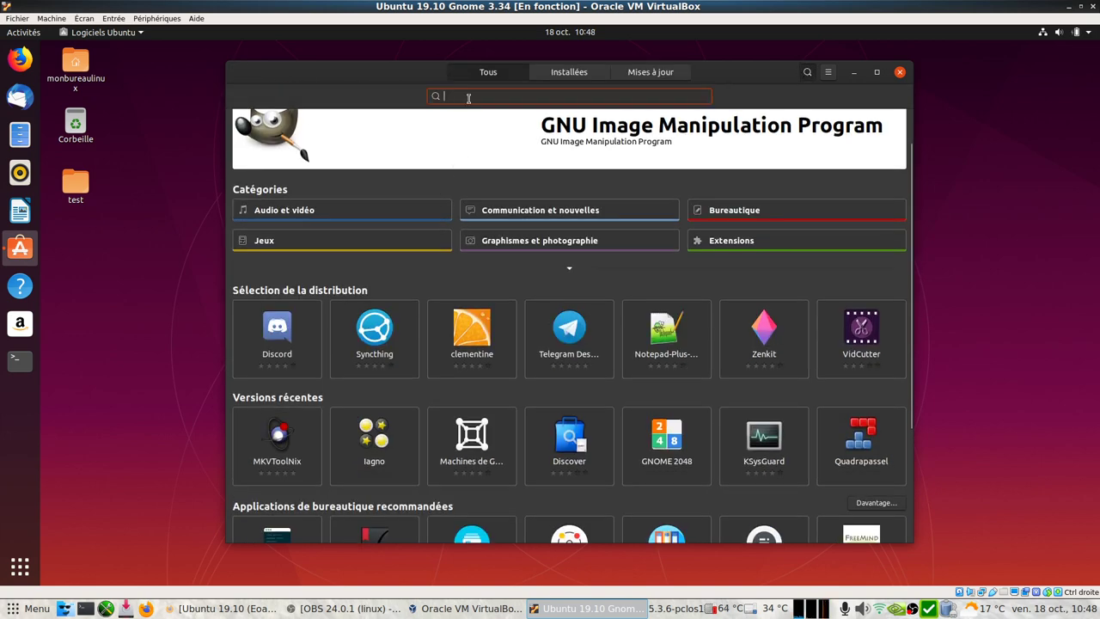
{"action": "type", "text": "vlc"}
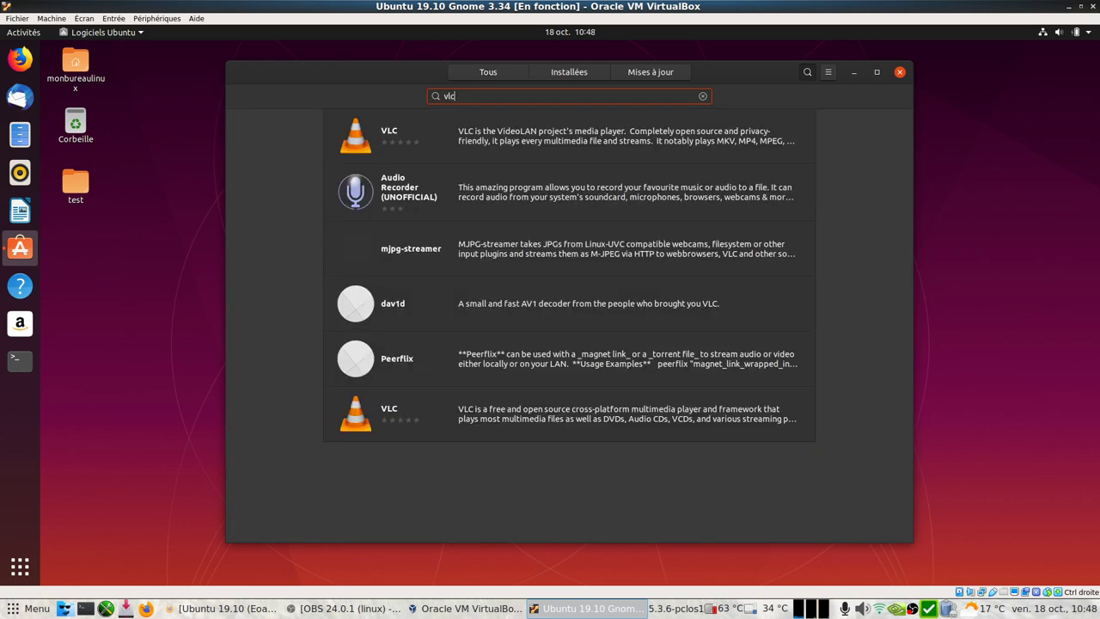
{"action": "left_click", "coordinate": [510, 141]}
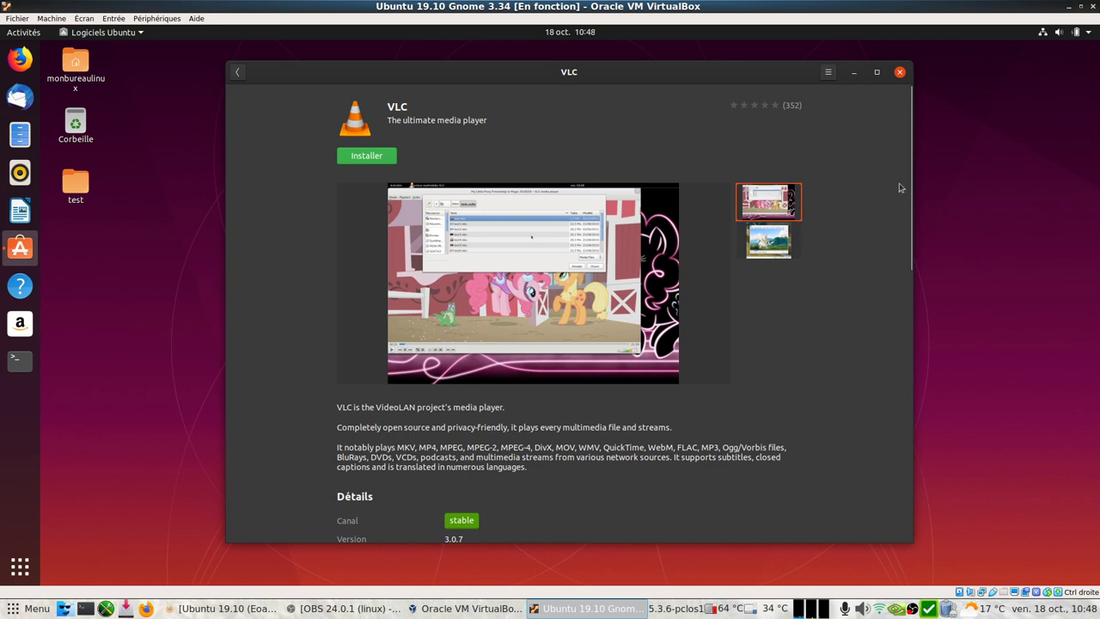
{"action": "left_click_drag", "start_coordinate": [908, 204], "coordinate": [879, 100]}
{"action": "left_click", "coordinate": [238, 76]}
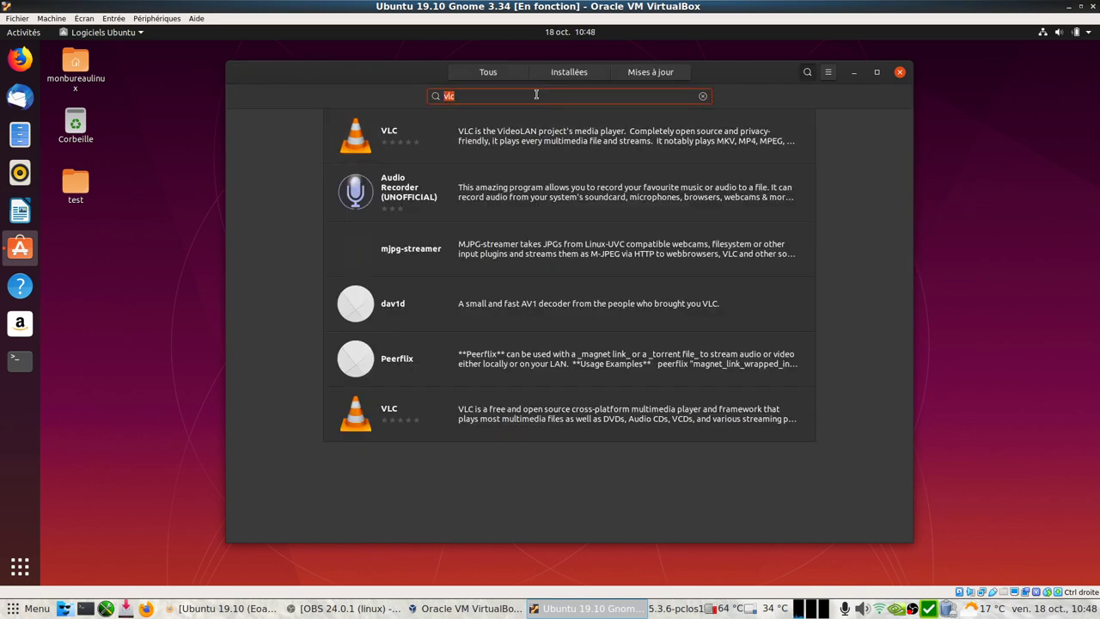
- Search for "audacity", examine the first Audacity result's description and details, and return to the results
{"action": "key", "text": "BackSpace"}
{"action": "type", "text": "audacity"}
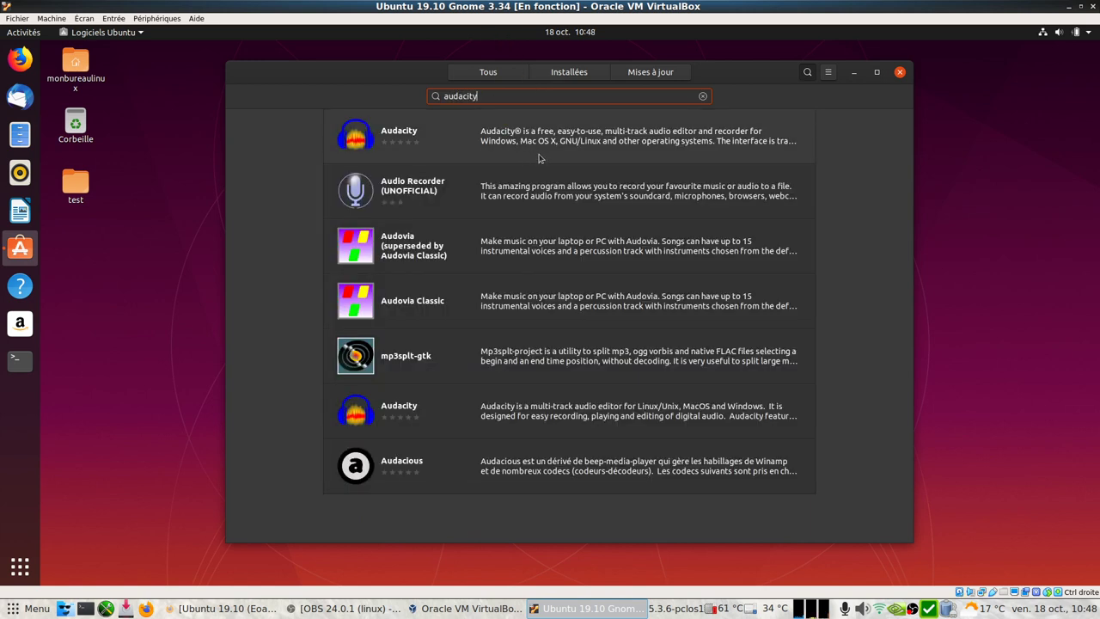
{"action": "left_click", "coordinate": [538, 145]}
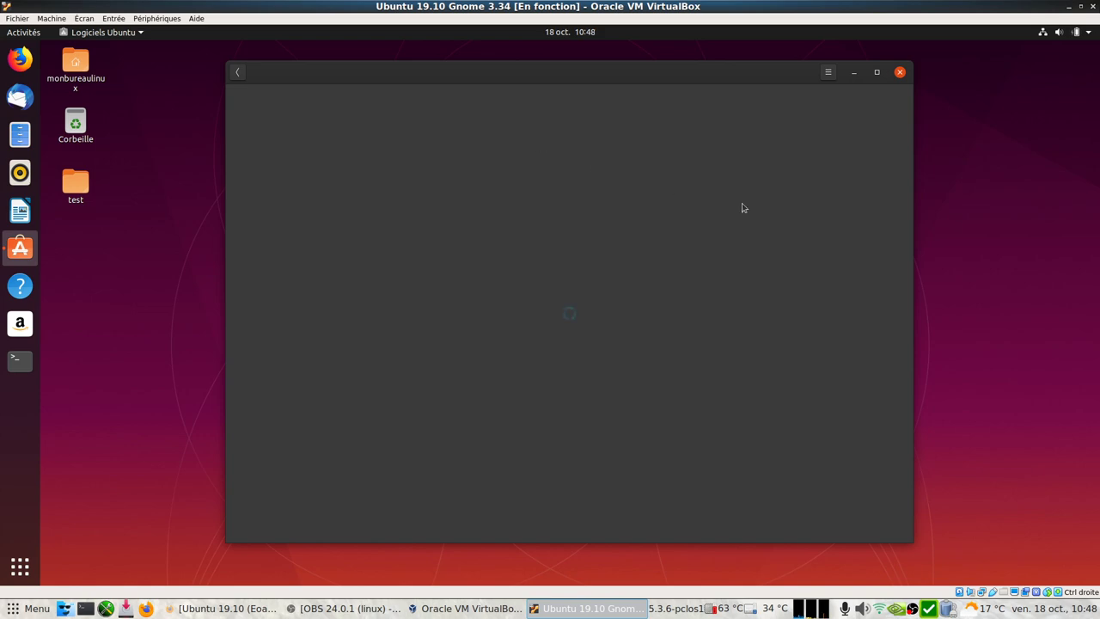
{"action": "scroll", "coordinate": [904, 211], "scroll_direction": "down", "scroll_amount": 6}
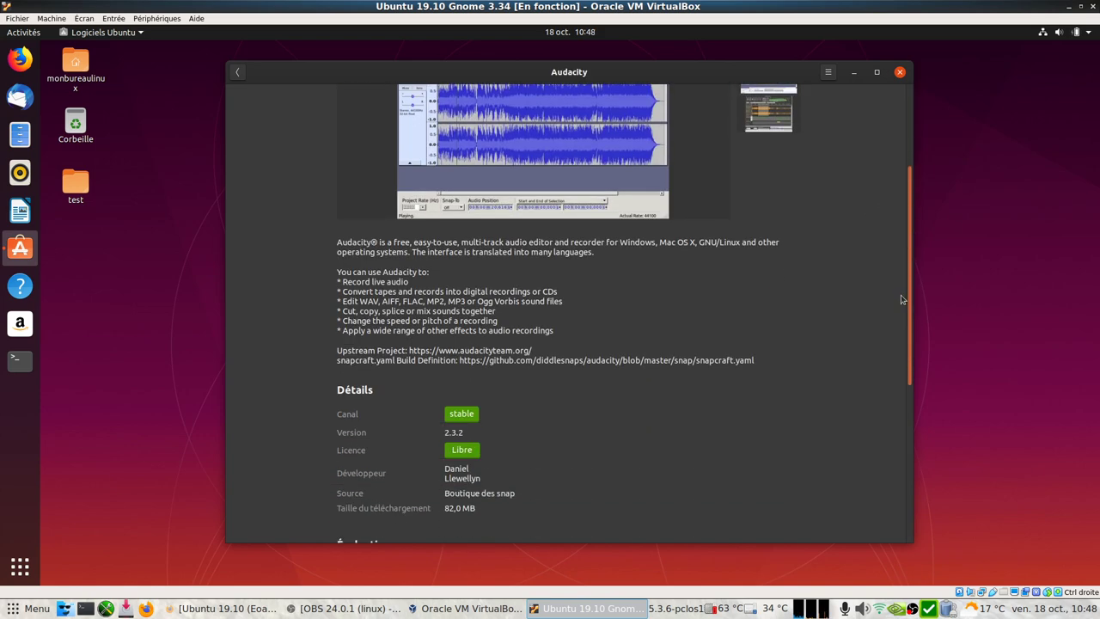
{"action": "scroll", "coordinate": [900, 333], "scroll_direction": "up", "scroll_amount": 4}
{"action": "scroll", "coordinate": [840, 217], "scroll_direction": "up", "scroll_amount": 2}
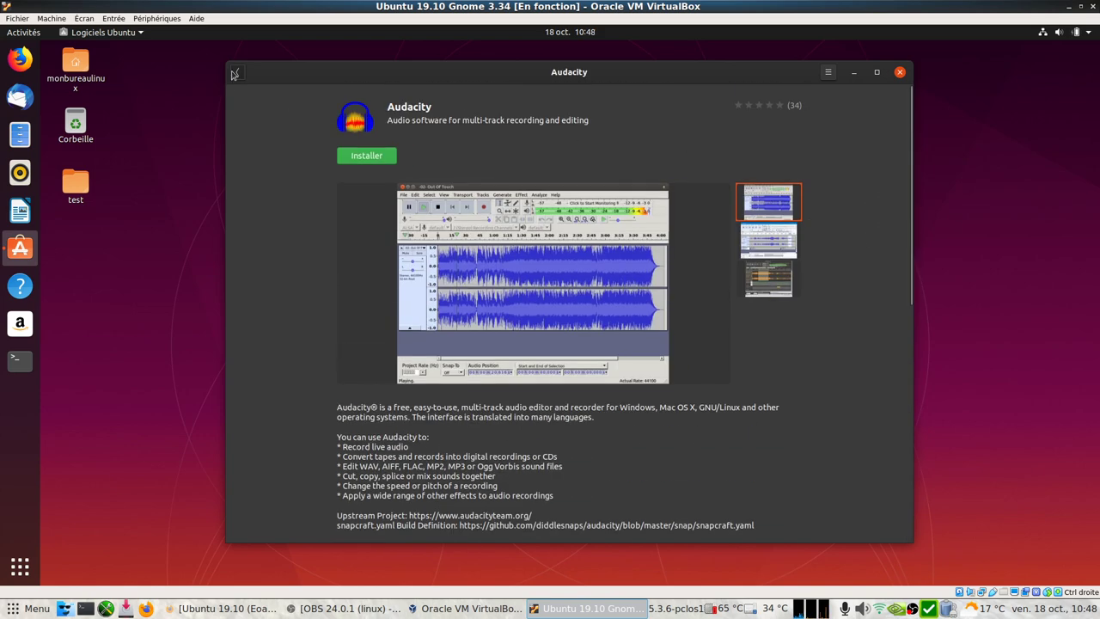
{"action": "left_click", "coordinate": [238, 72]}
- Examine the second Audacity result's page, and go back to the overview of all software
{"action": "left_click", "coordinate": [641, 409]}
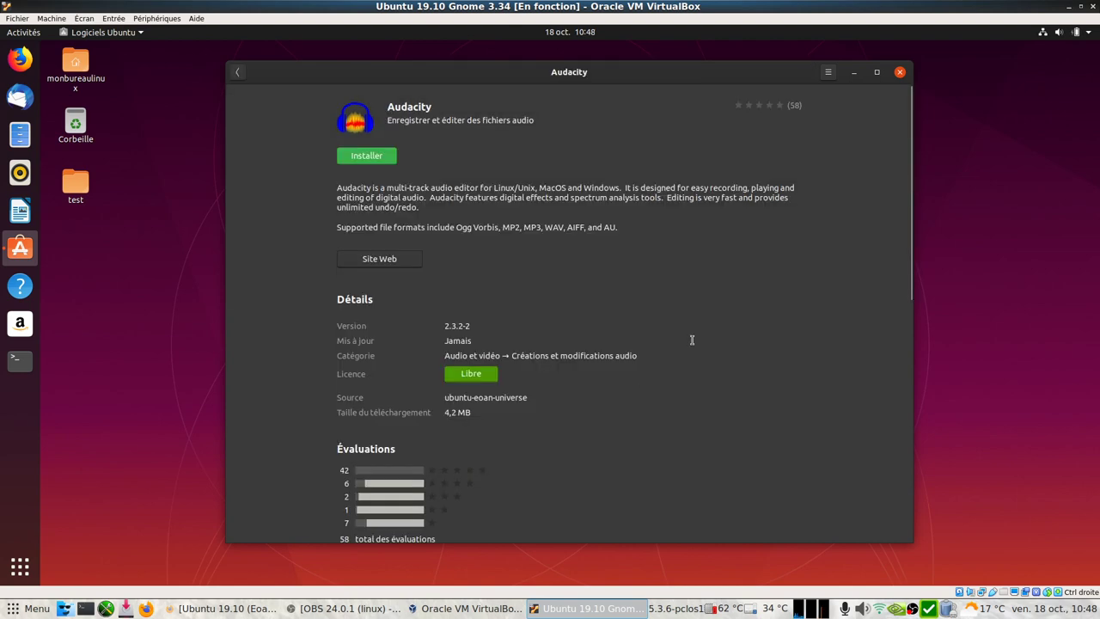
{"action": "left_click_drag", "start_coordinate": [908, 181], "coordinate": [756, 49]}
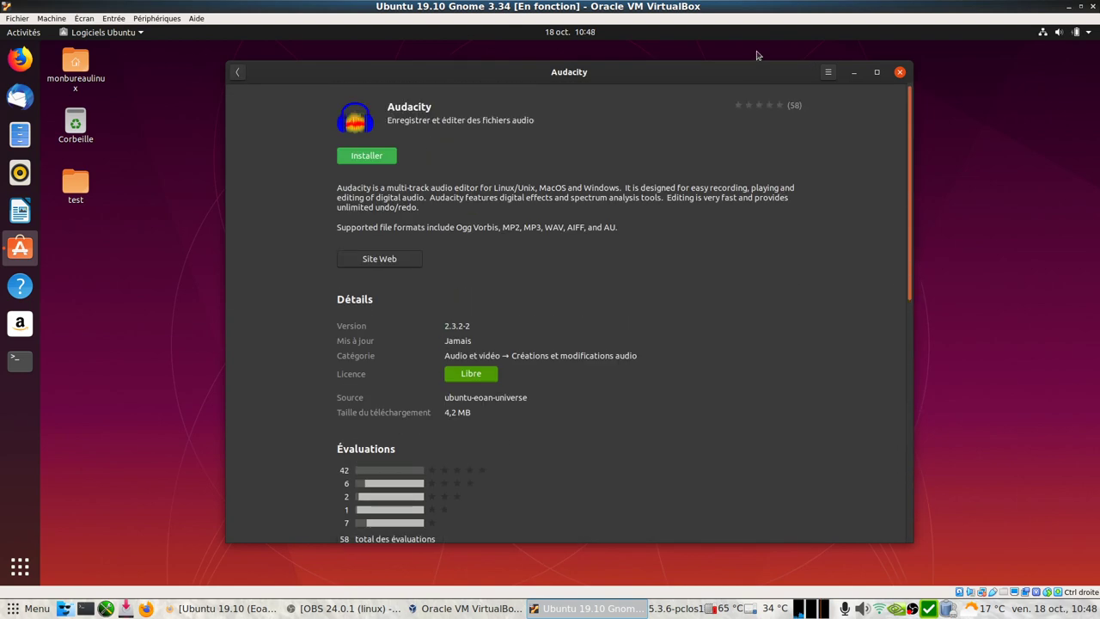
{"action": "left_click", "coordinate": [238, 73]}
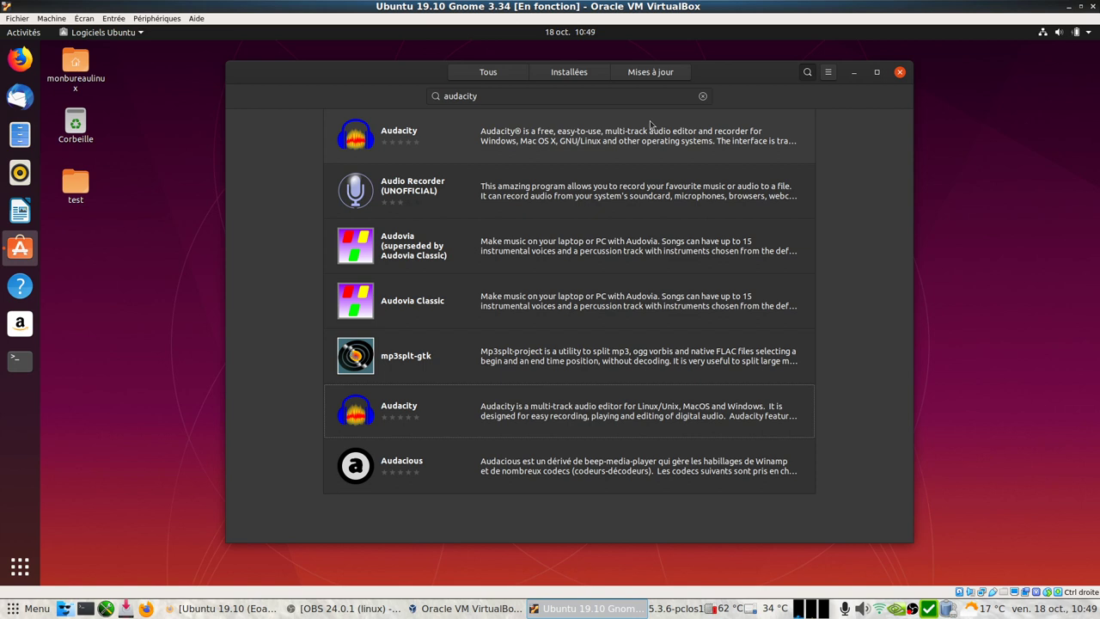
{"action": "left_click", "coordinate": [486, 72]}
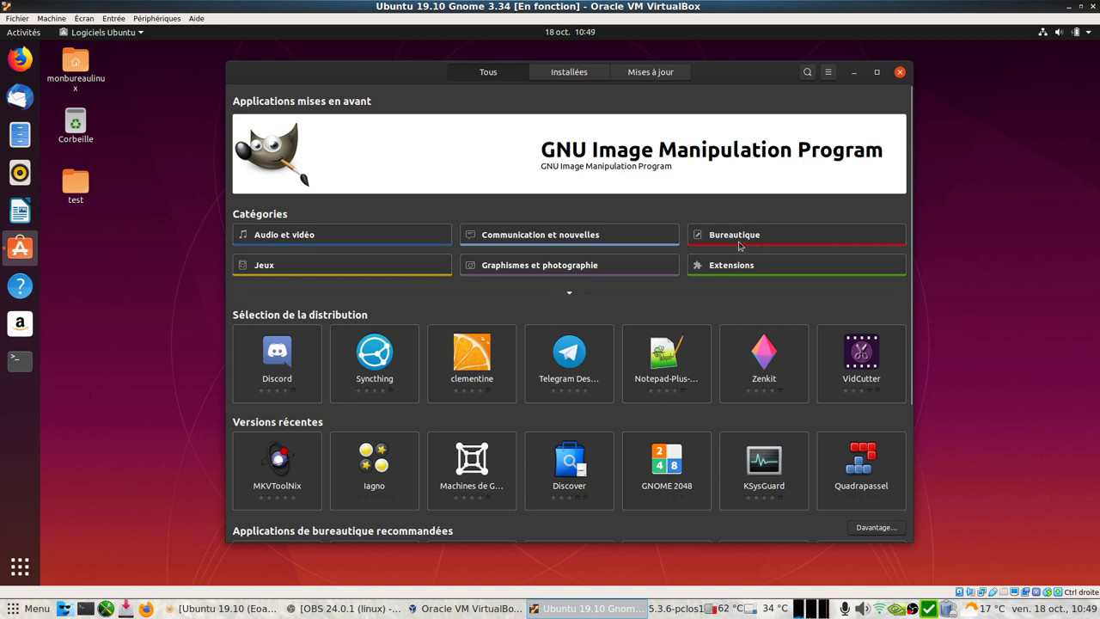
- Open the Graphismes et photographie category, view Blender's page, and return to the software overview
{"action": "left_click", "coordinate": [559, 268]}
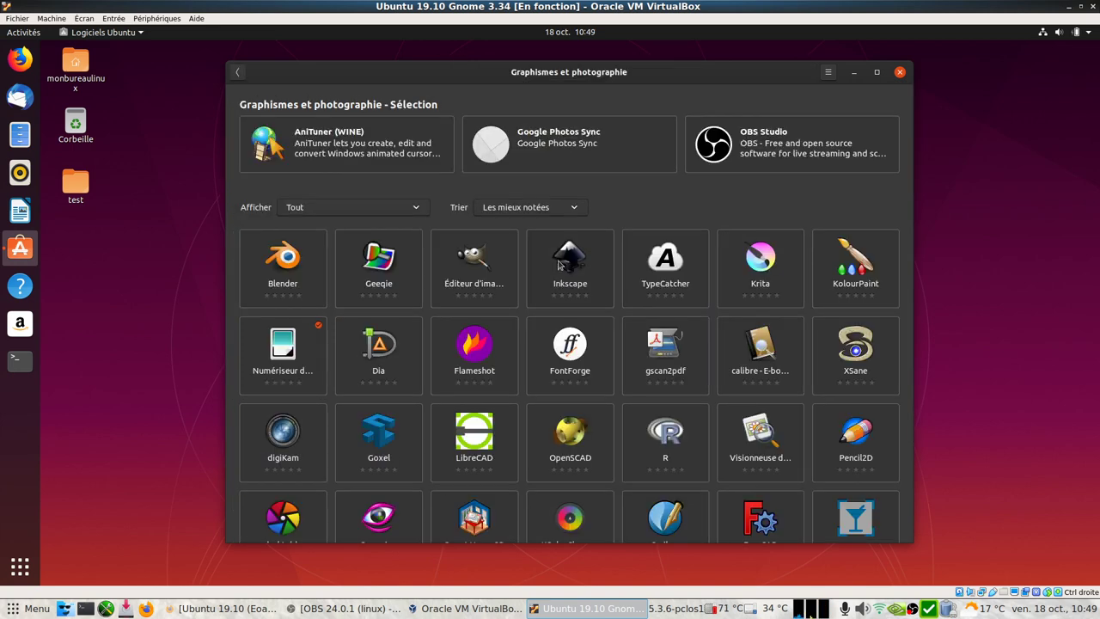
{"action": "left_click", "coordinate": [289, 276]}
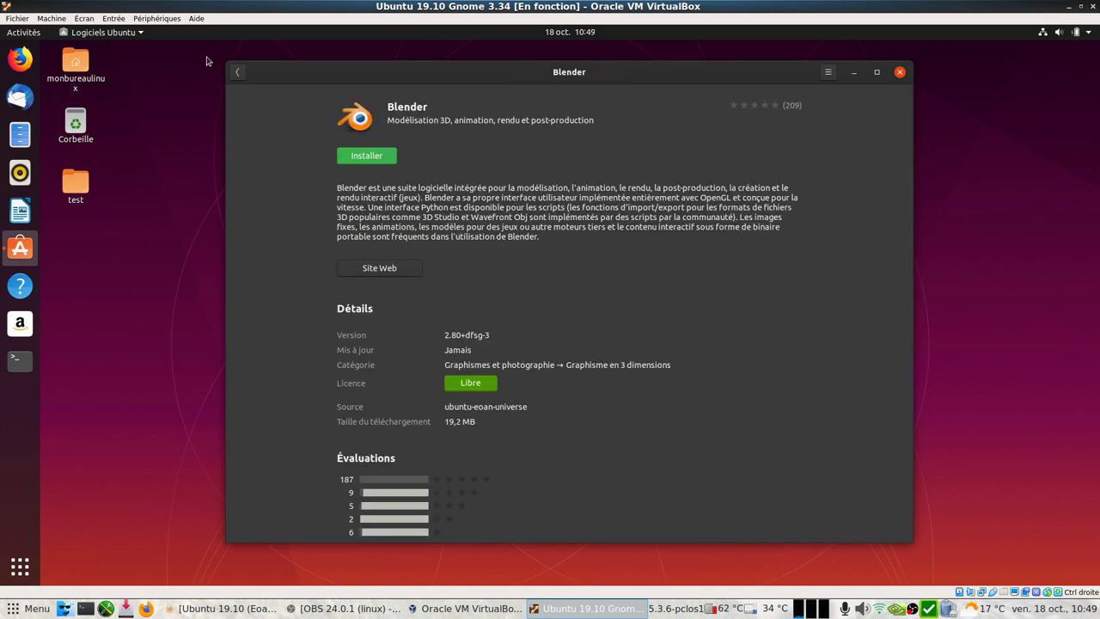
{"action": "left_click", "coordinate": [237, 72]}
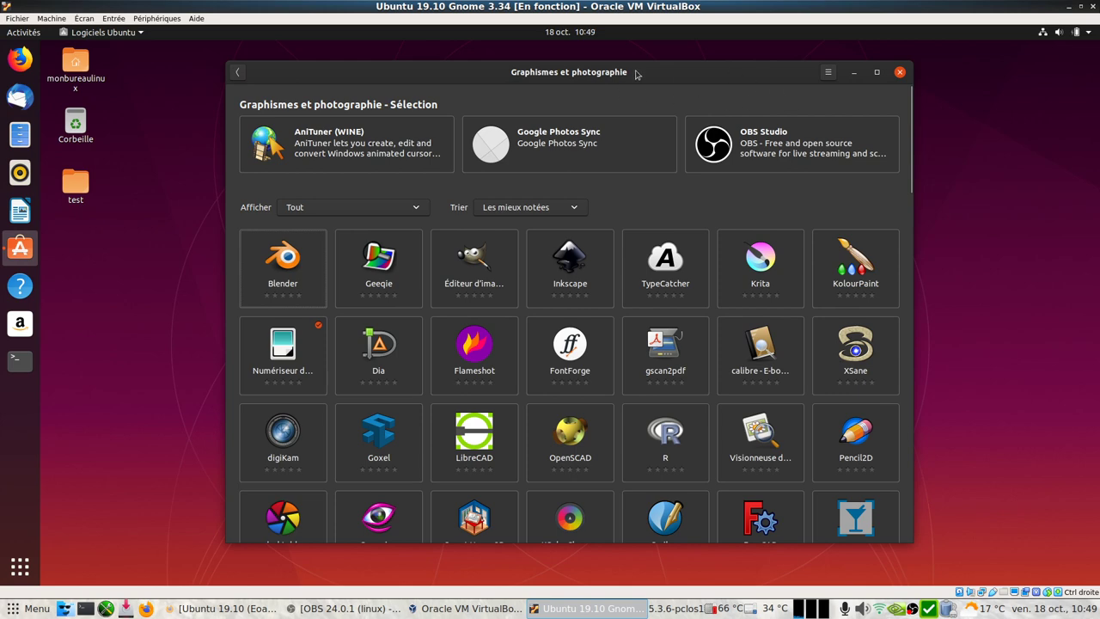
{"action": "left_click", "coordinate": [239, 73]}
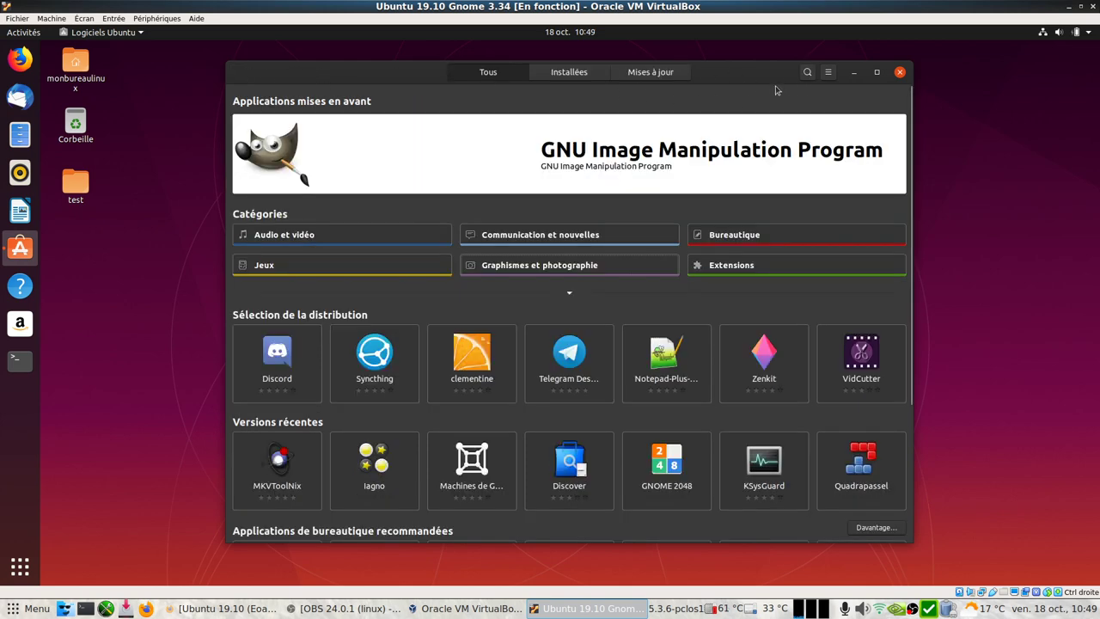
- Search the software catalogue for "blender", view the first Blender result's page, and return to the results
{"action": "left_click", "coordinate": [806, 73]}
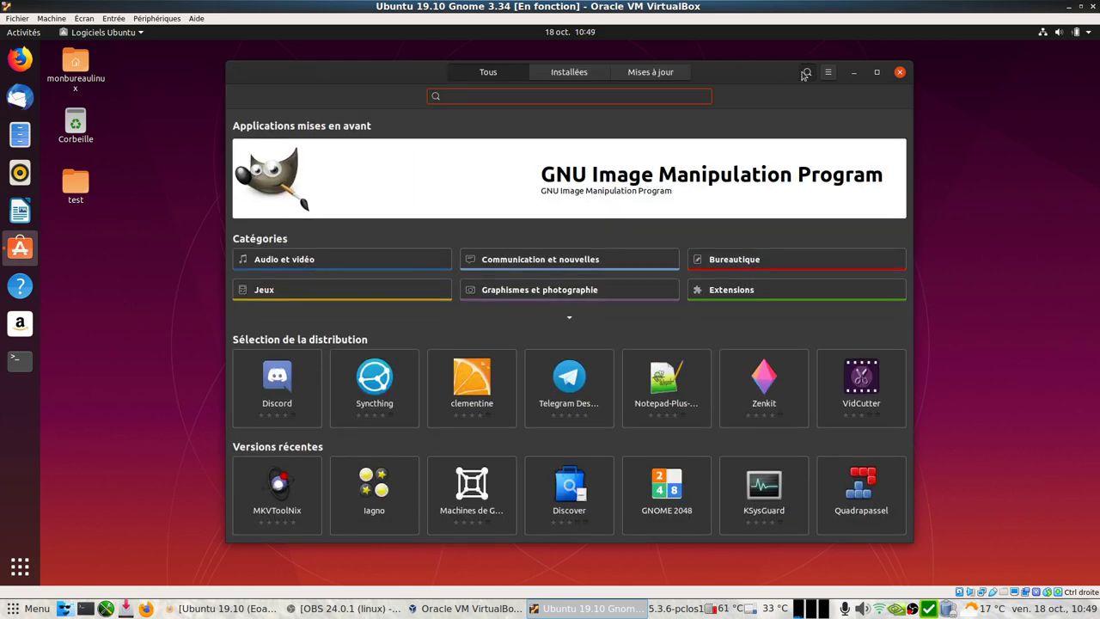
{"action": "type", "text": "blender"}
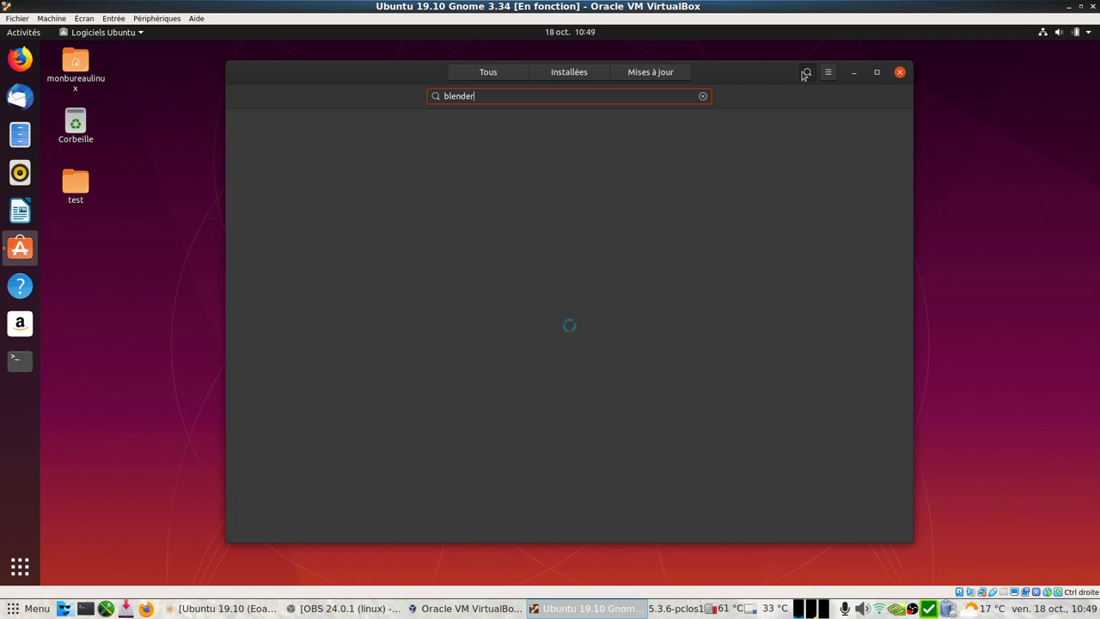
{"action": "left_click", "coordinate": [592, 136]}
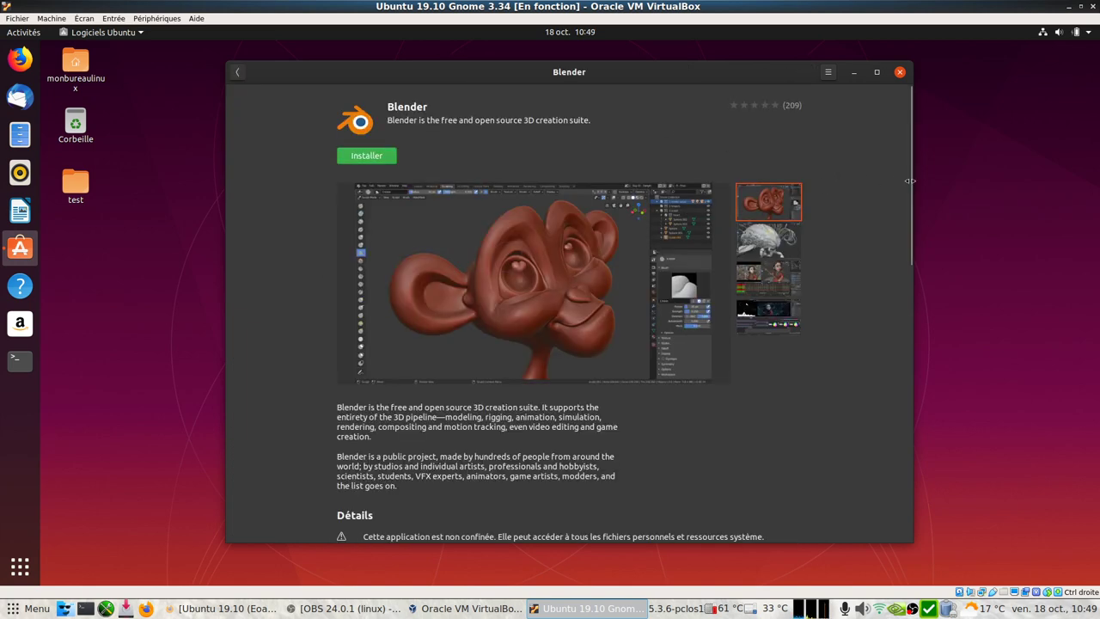
{"action": "left_click_drag", "start_coordinate": [913, 187], "coordinate": [879, 177]}
{"action": "left_click", "coordinate": [241, 78]}
- Examine the details and reviews of the last Blender result, return to the results, and close Logiciels Ubuntu
{"action": "left_click", "coordinate": [548, 239]}
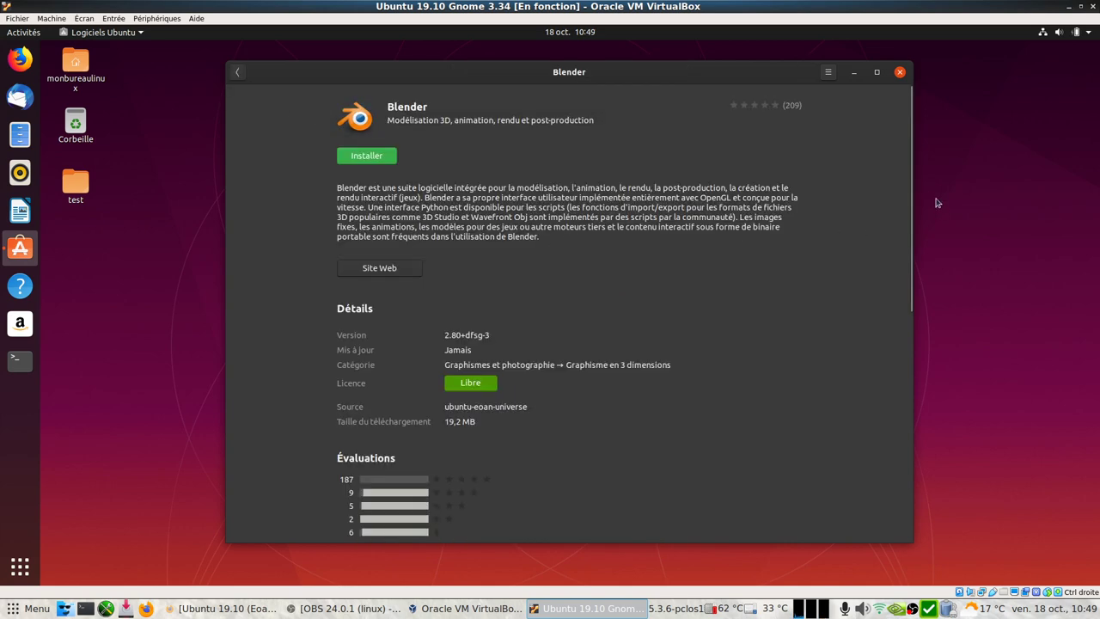
{"action": "left_click_drag", "start_coordinate": [910, 206], "coordinate": [918, 299]}
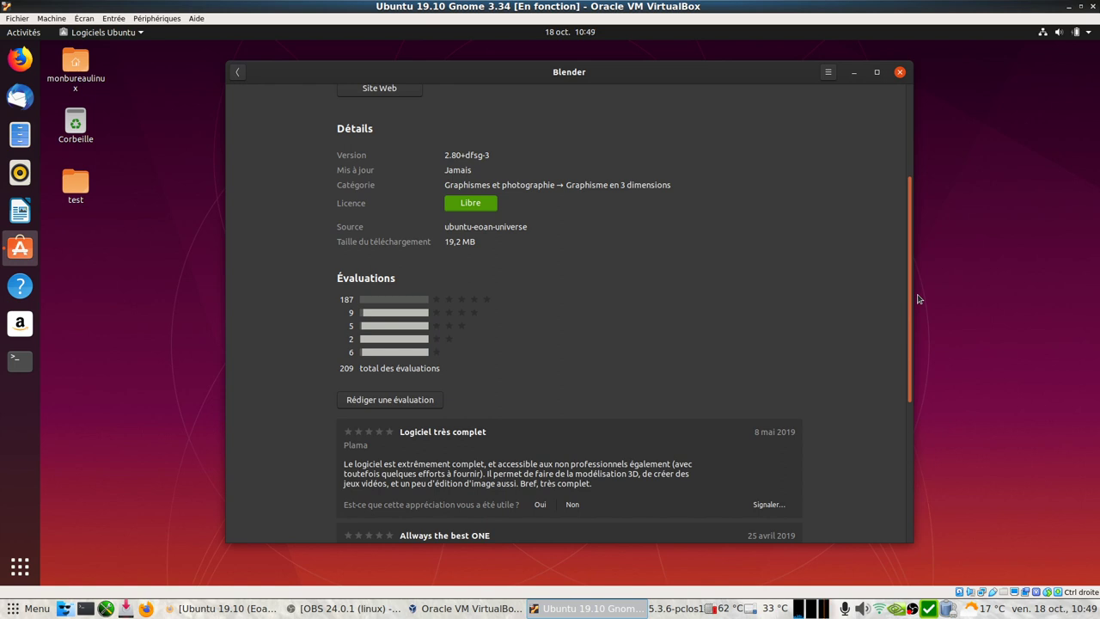
{"action": "left_click_drag", "start_coordinate": [918, 299], "coordinate": [889, 137]}
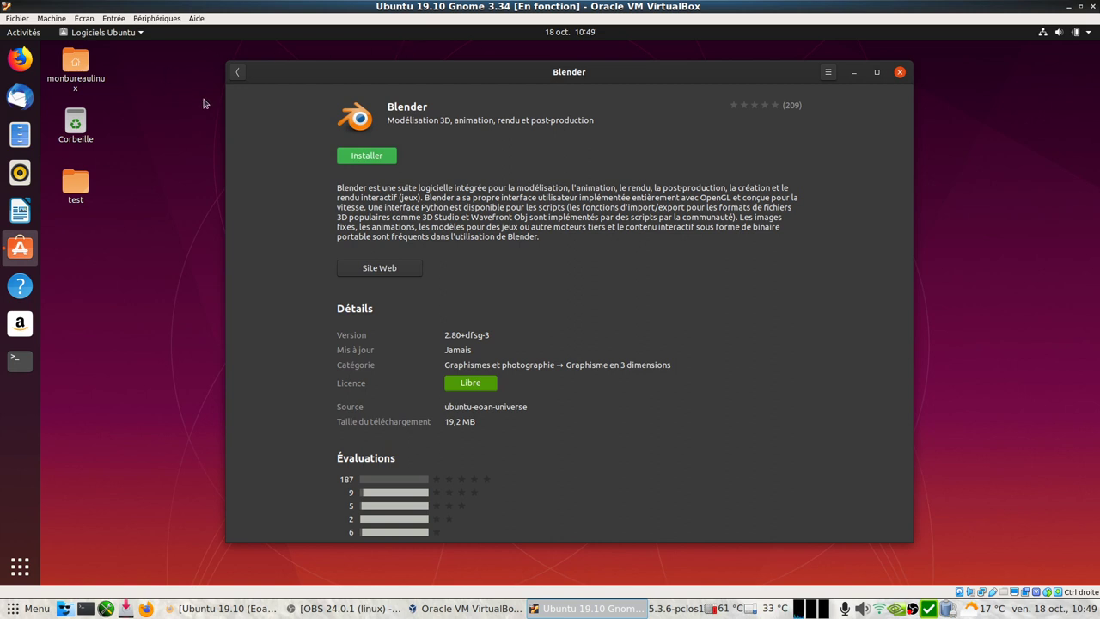
{"action": "left_click", "coordinate": [239, 74]}
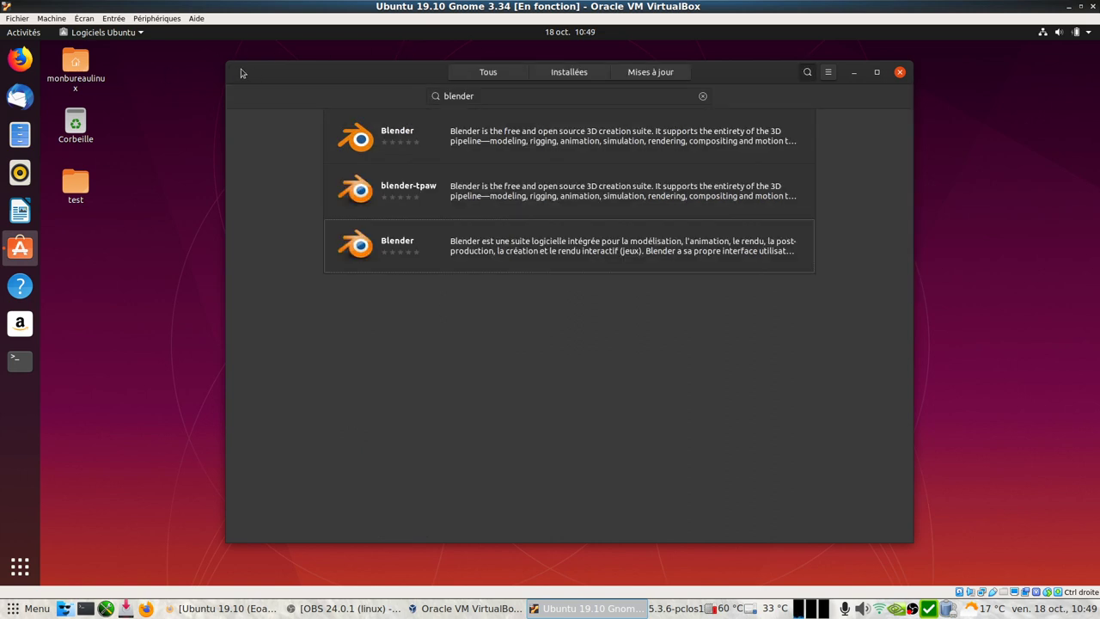
{"action": "left_click", "coordinate": [901, 75]}
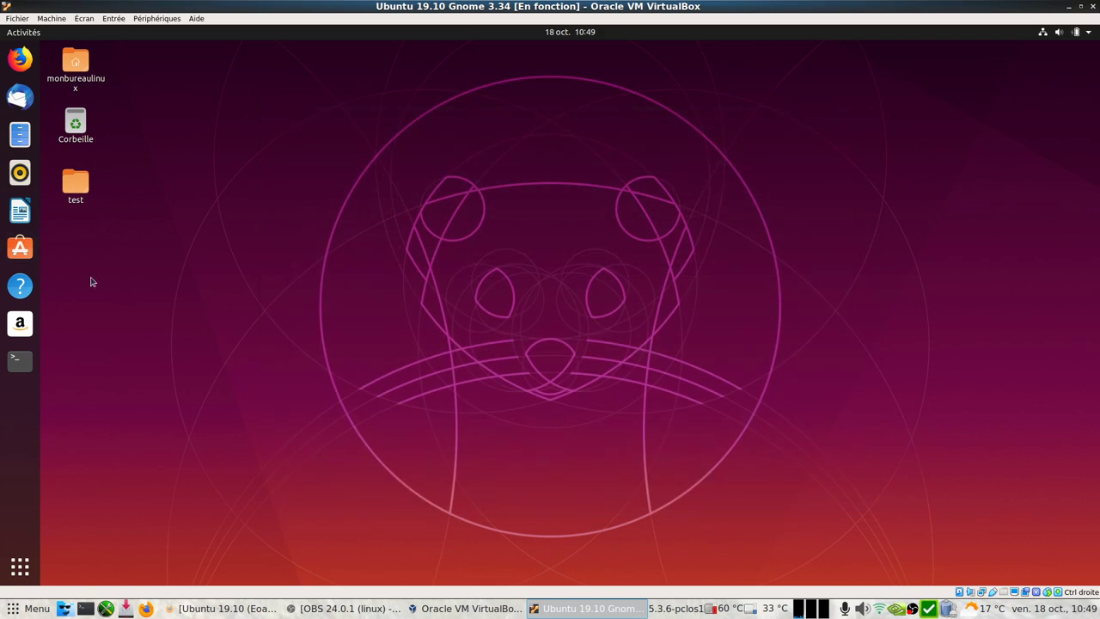
- Open a terminal and run "uname -r" to check the kernel version
{"action": "left_click", "coordinate": [21, 361]}
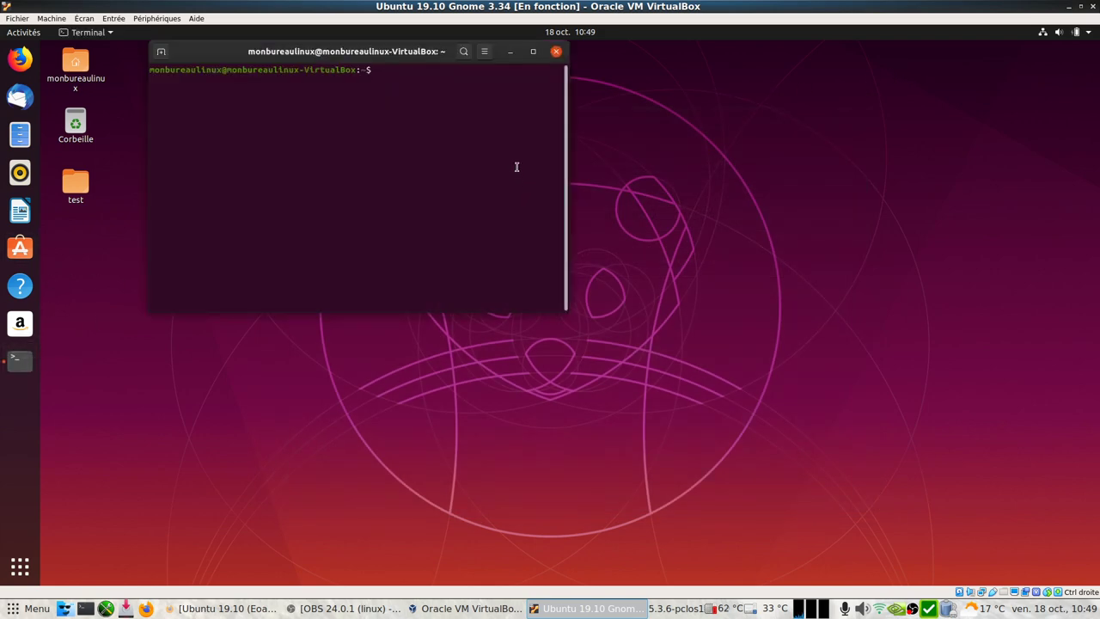
{"action": "type", "text": "unam"}
{"action": "key", "text": "BackSpace"}
{"action": "type", "text": "me -r"}
{"action": "key", "text": "Return"}
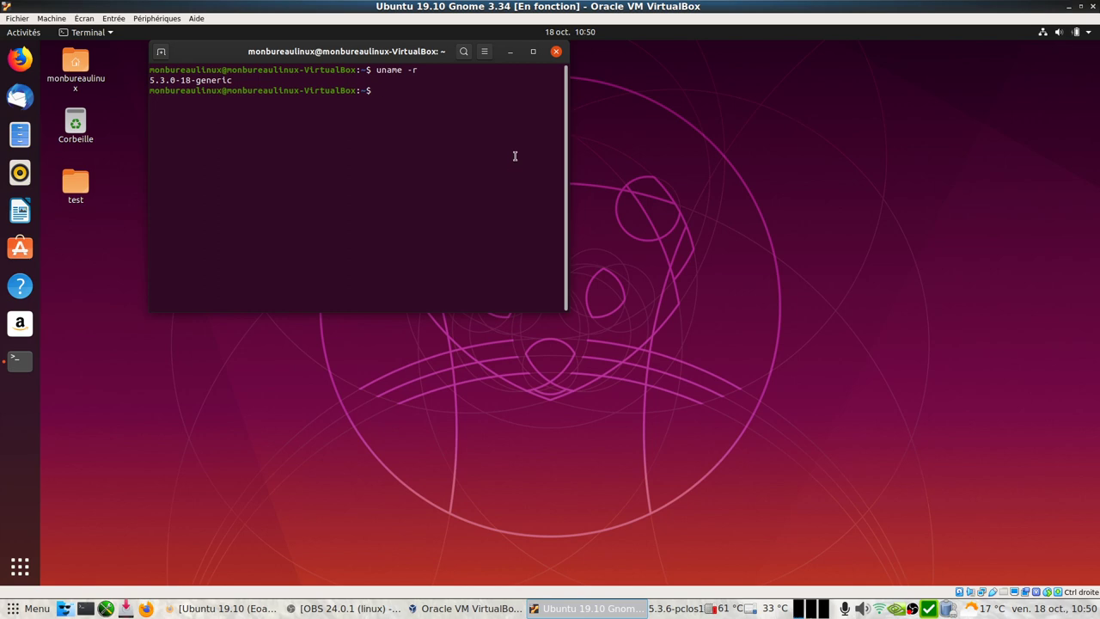
- Close the terminal and connect the SMI Technology Intenso Business Line [1000] USB drive to the virtual machine, checking its dock options
{"action": "left_click", "coordinate": [557, 53]}
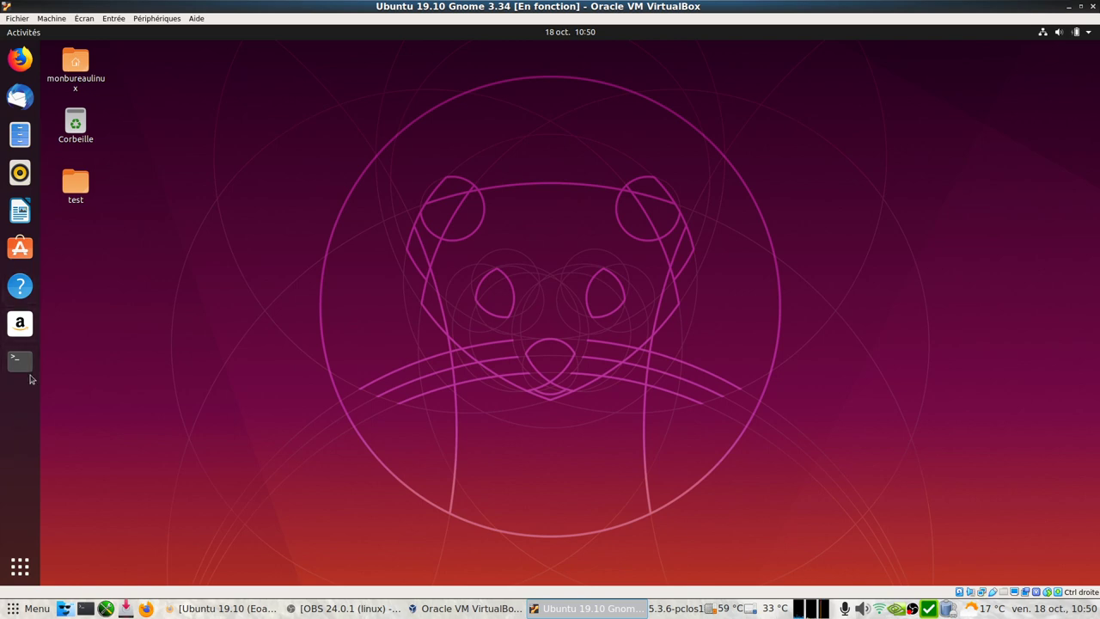
{"action": "left_click", "coordinate": [168, 20]}
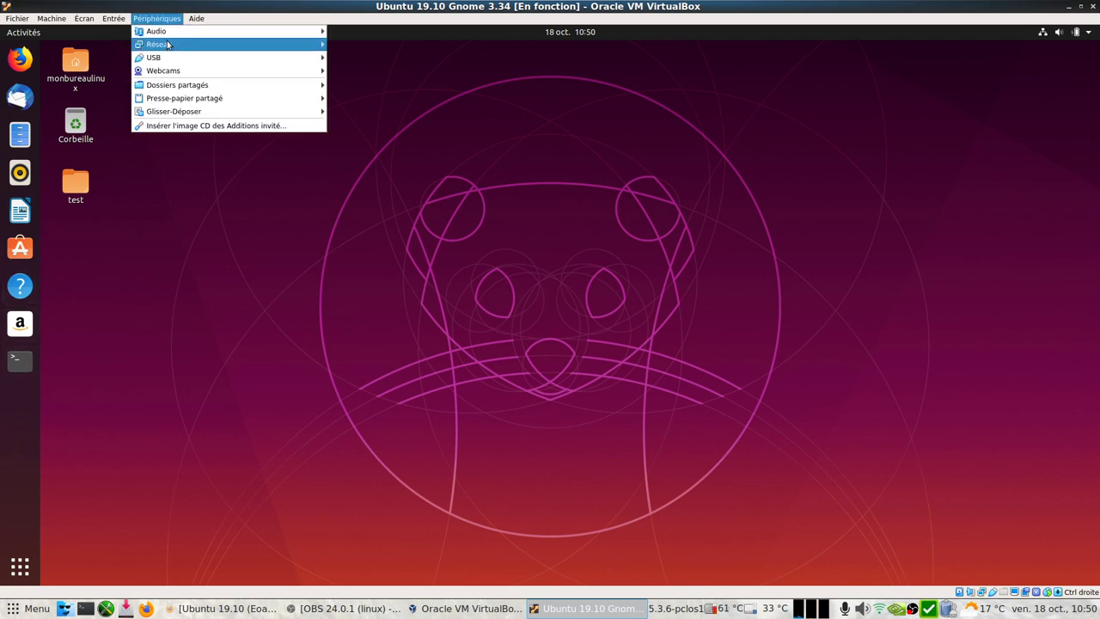
{"action": "mouse_move", "coordinate": [167, 57]}
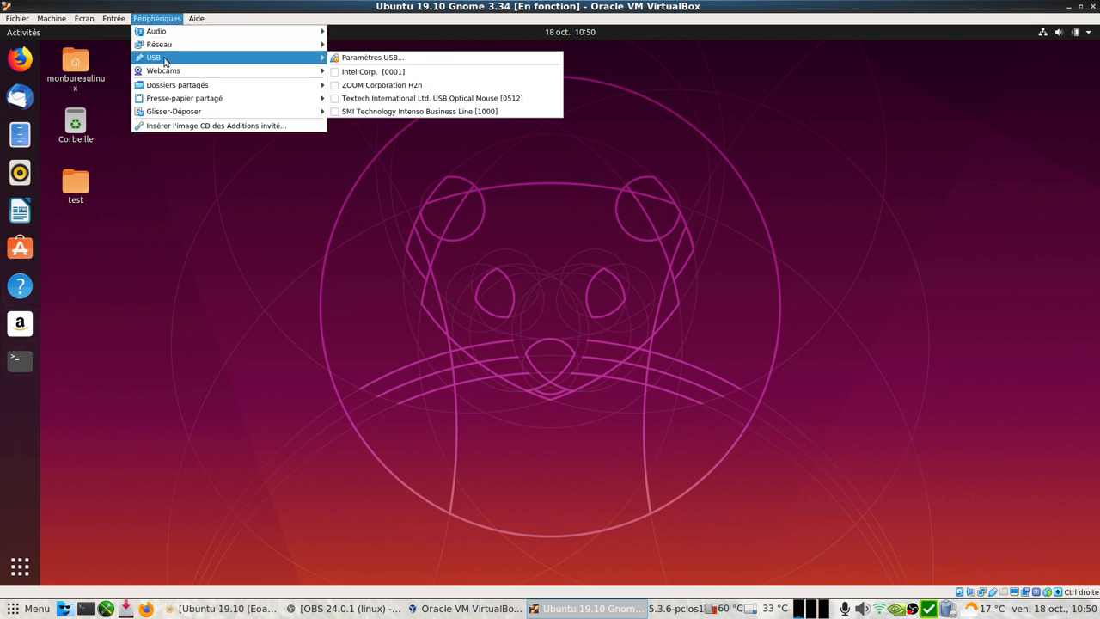
{"action": "left_click", "coordinate": [363, 113]}
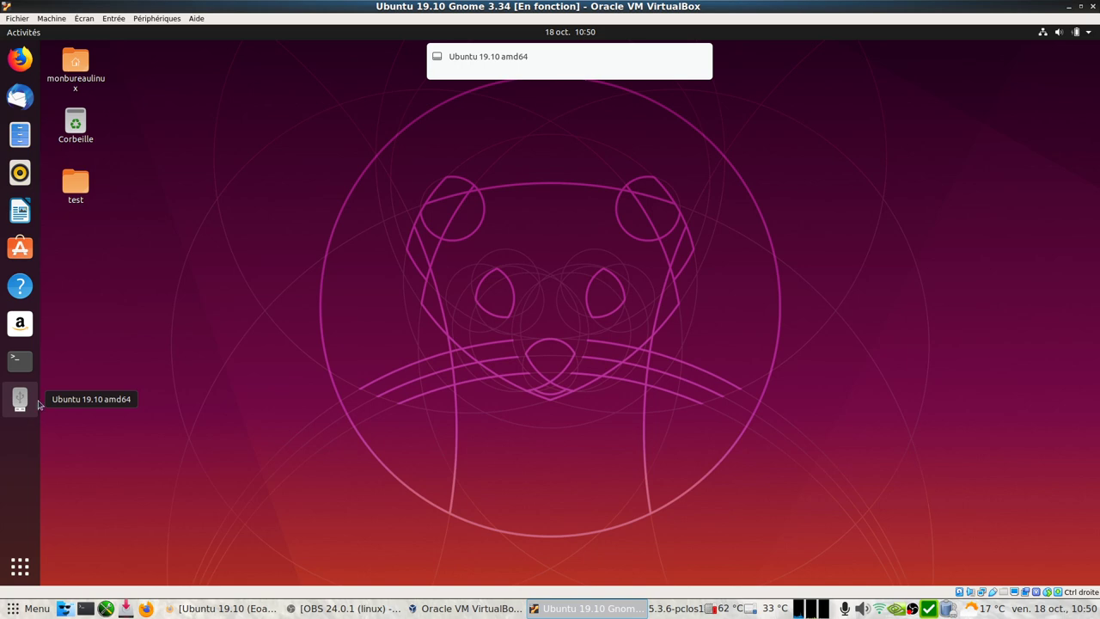
{"action": "right_click", "coordinate": [19, 402]}
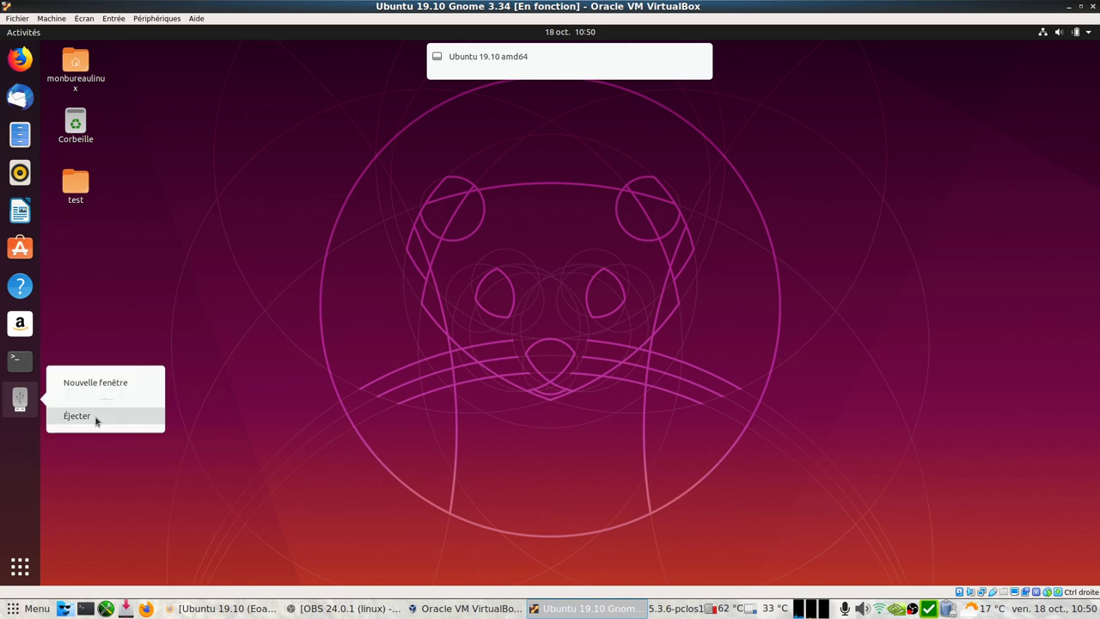
{"action": "left_click", "coordinate": [331, 258]}
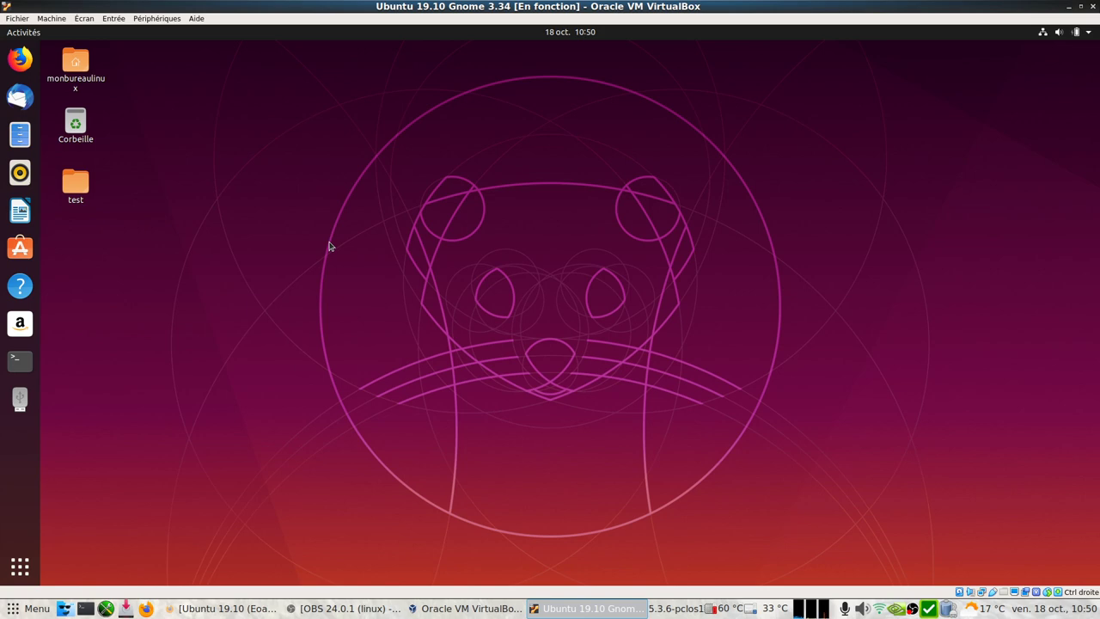
- Open Statistiques de l'alimentation, examine the computer battery's details, history and statistics, and close the window
{"action": "left_click", "coordinate": [20, 565]}
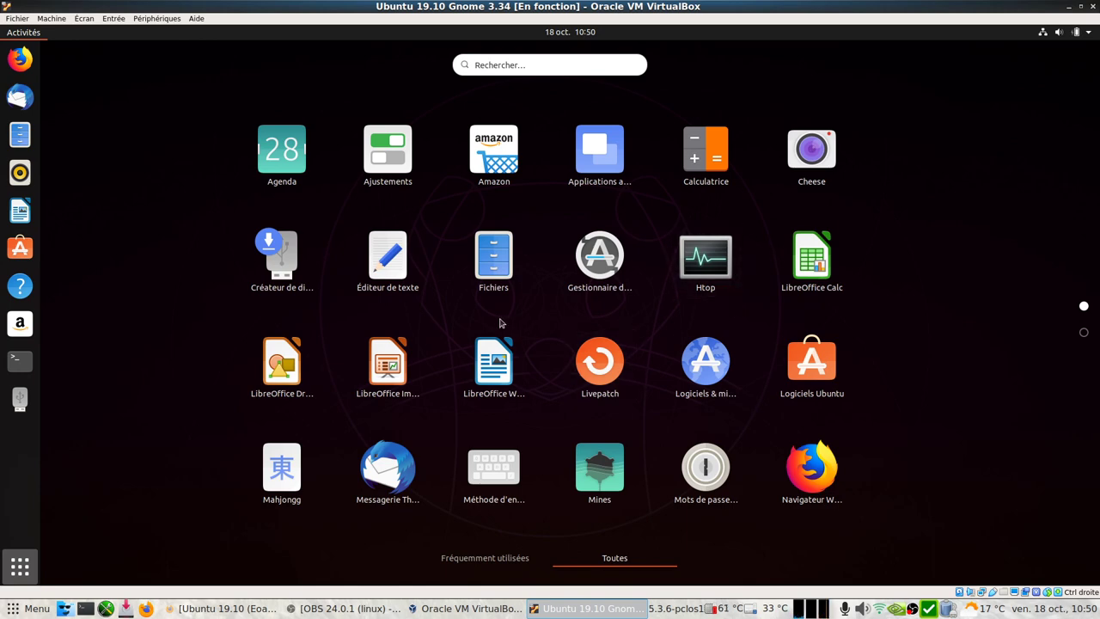
{"action": "scroll", "coordinate": [494, 336], "scroll_direction": "down", "scroll_amount": 1}
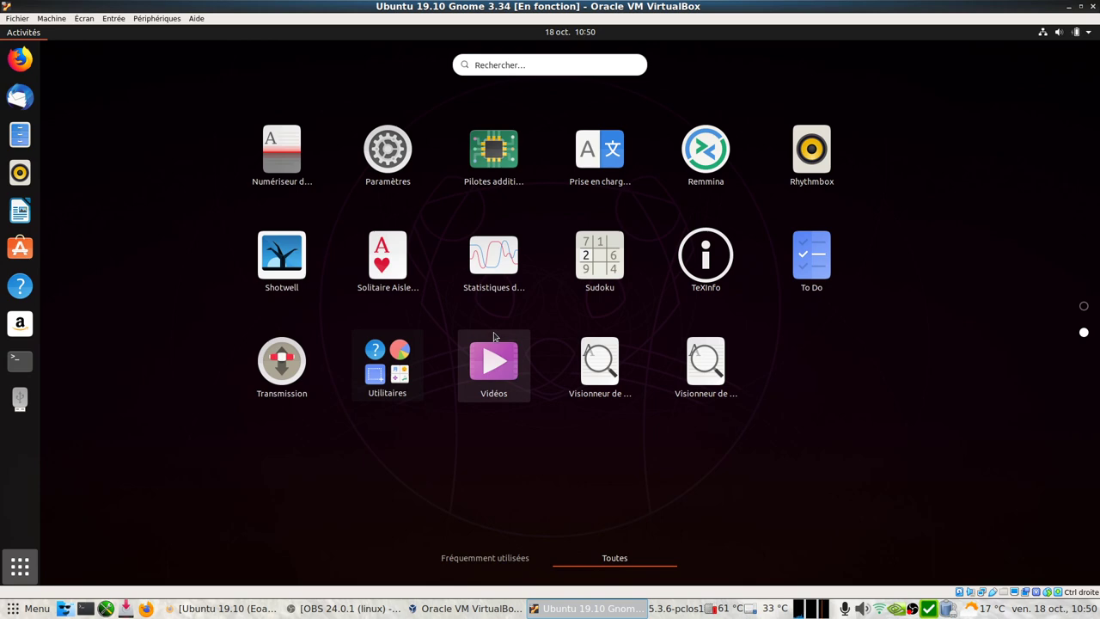
{"action": "left_click", "coordinate": [504, 278]}
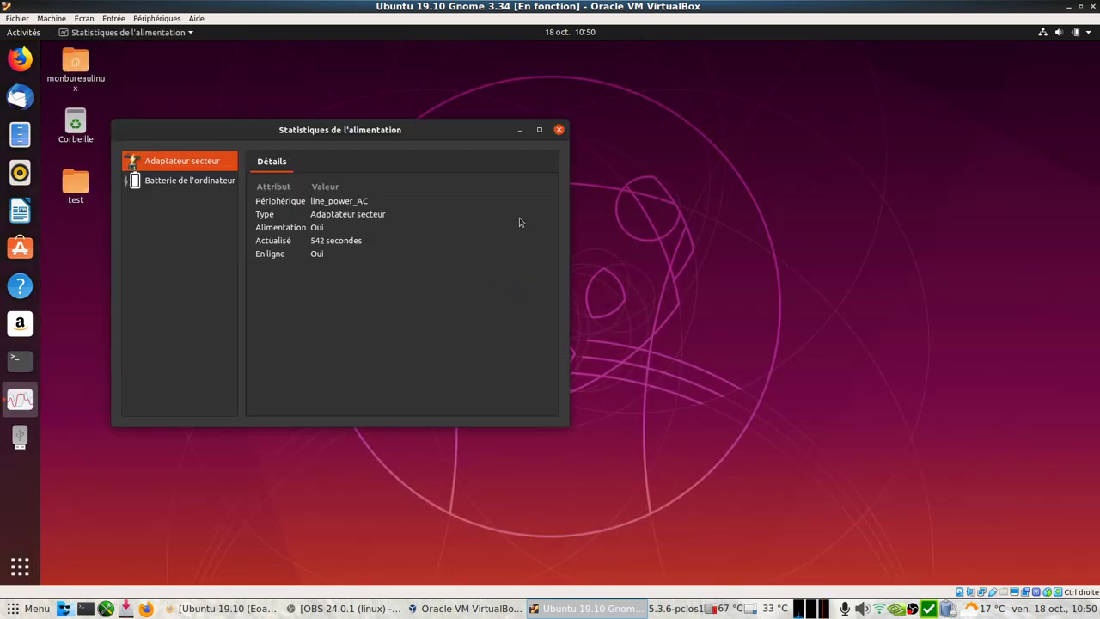
{"action": "left_click", "coordinate": [182, 182]}
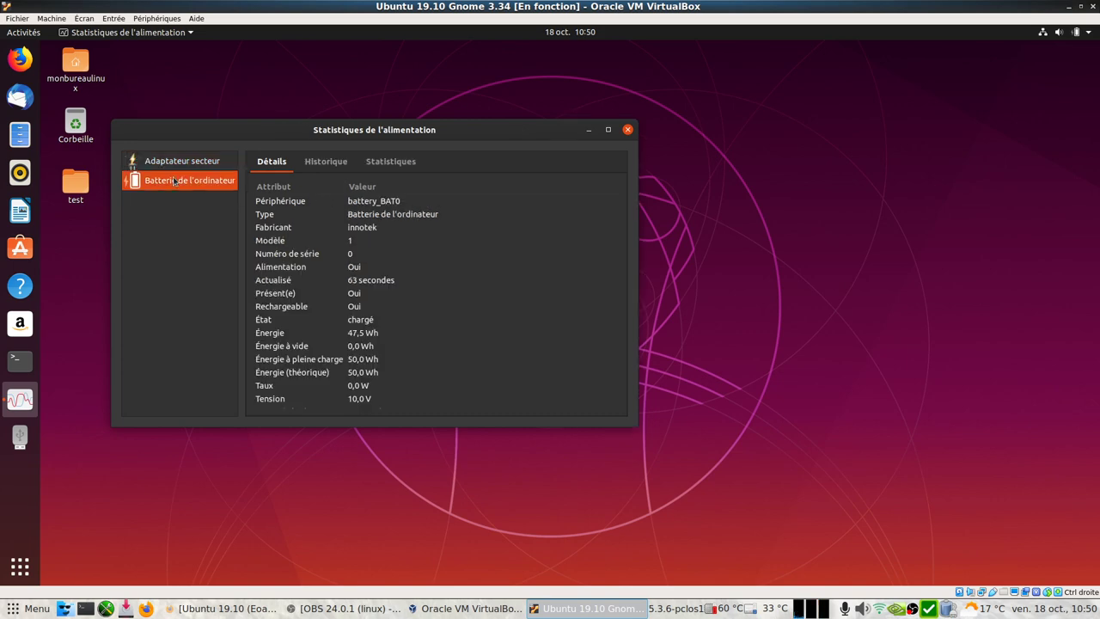
{"action": "left_click", "coordinate": [336, 168]}
{"action": "left_click", "coordinate": [389, 165]}
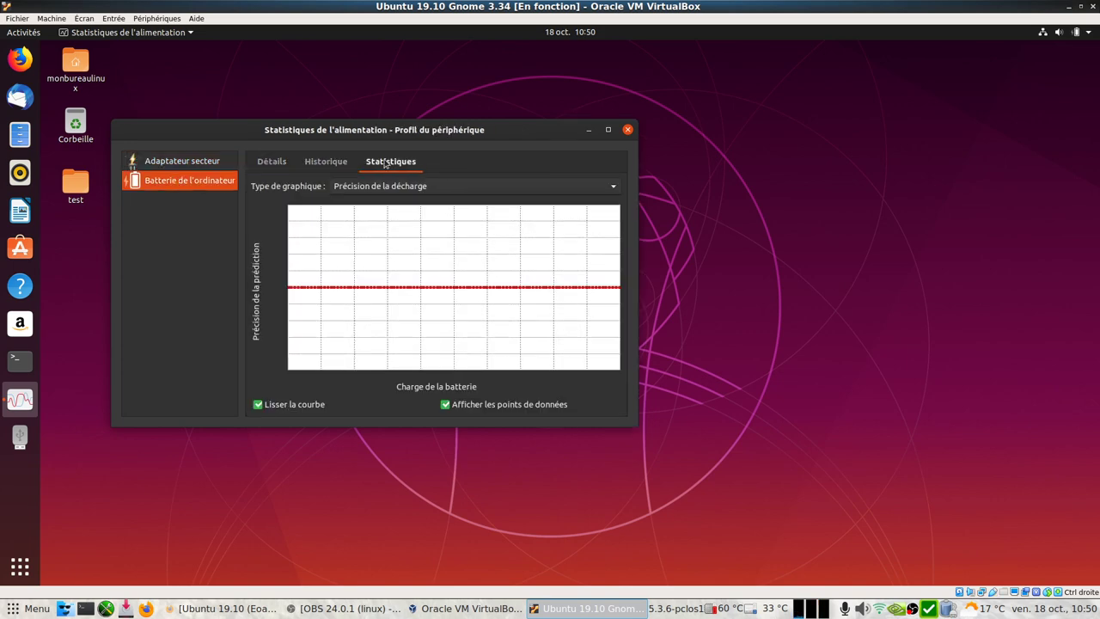
{"action": "left_click", "coordinate": [279, 163]}
{"action": "left_click", "coordinate": [626, 131]}
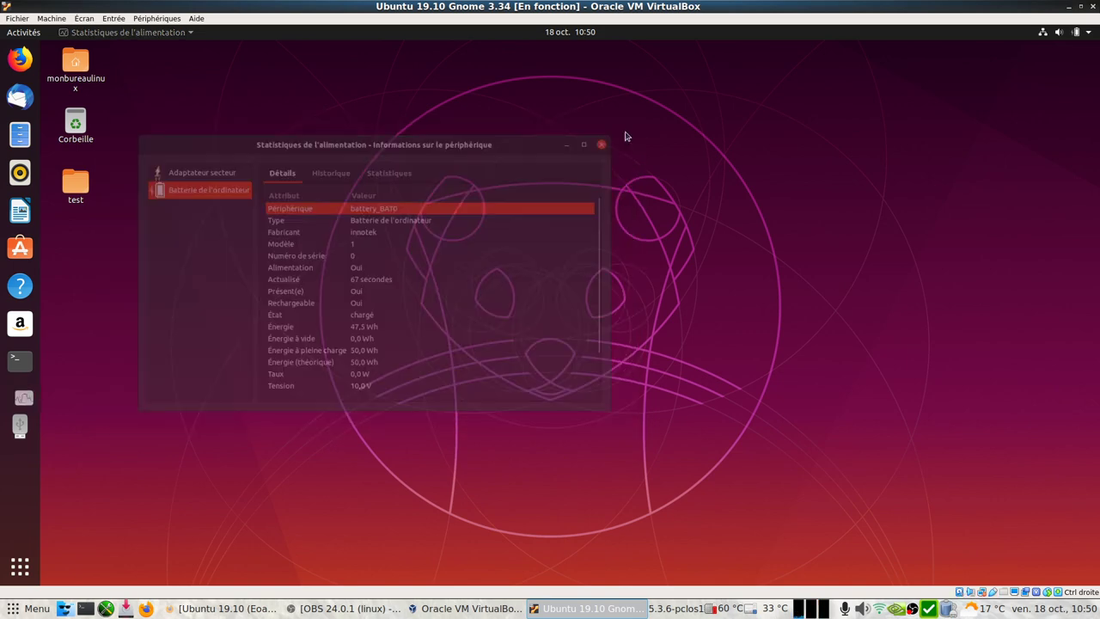
- Show the software details of the first of the two Visionneur applications, read its page, and close it
{"action": "left_click", "coordinate": [20, 565]}
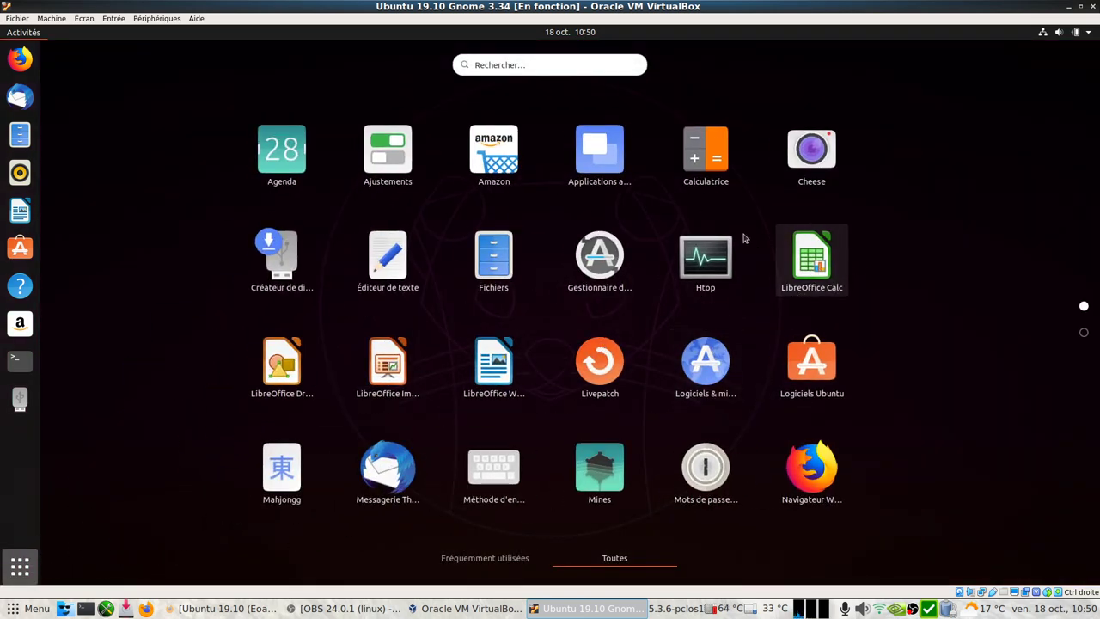
{"action": "scroll", "coordinate": [743, 234], "scroll_direction": "down", "scroll_amount": 1}
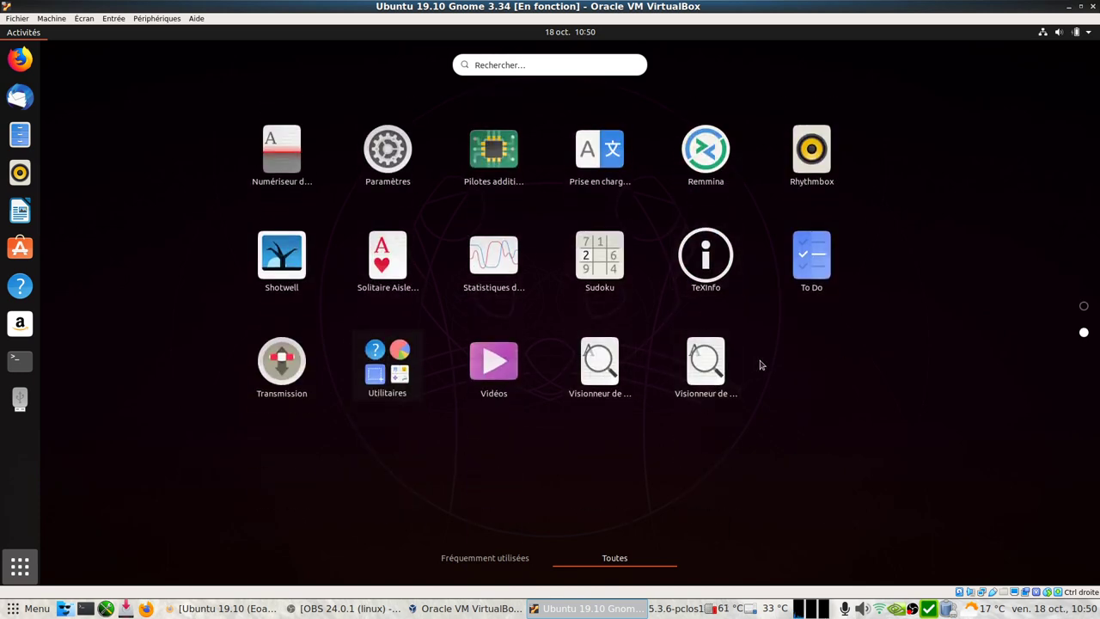
{"action": "right_click", "coordinate": [604, 369]}
{"action": "left_click", "coordinate": [664, 400]}
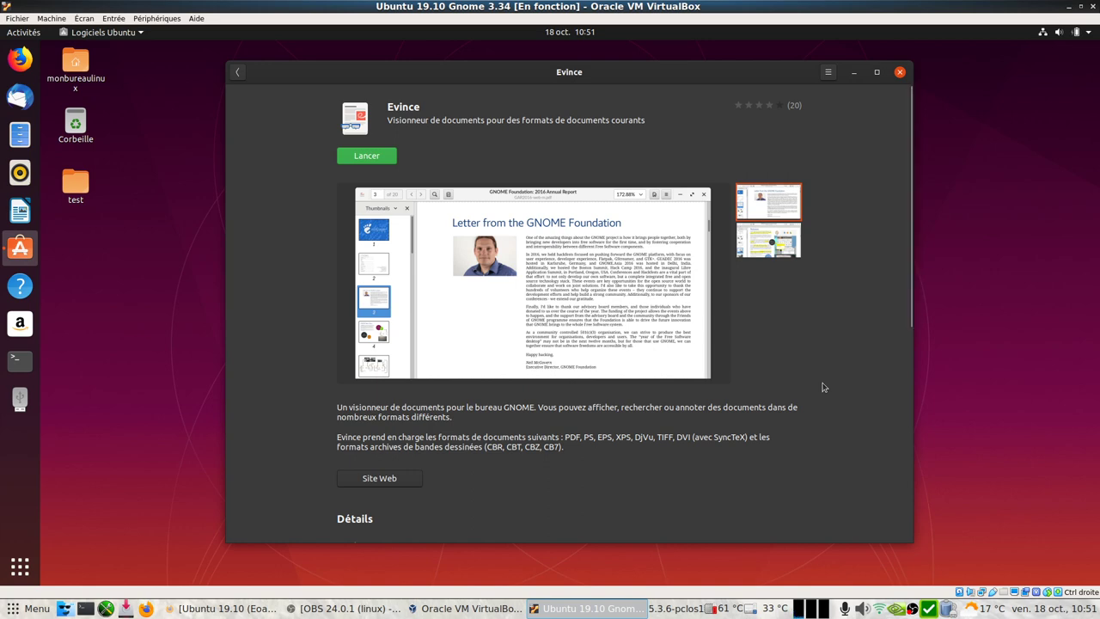
{"action": "scroll", "coordinate": [825, 422], "scroll_direction": "down", "scroll_amount": 2}
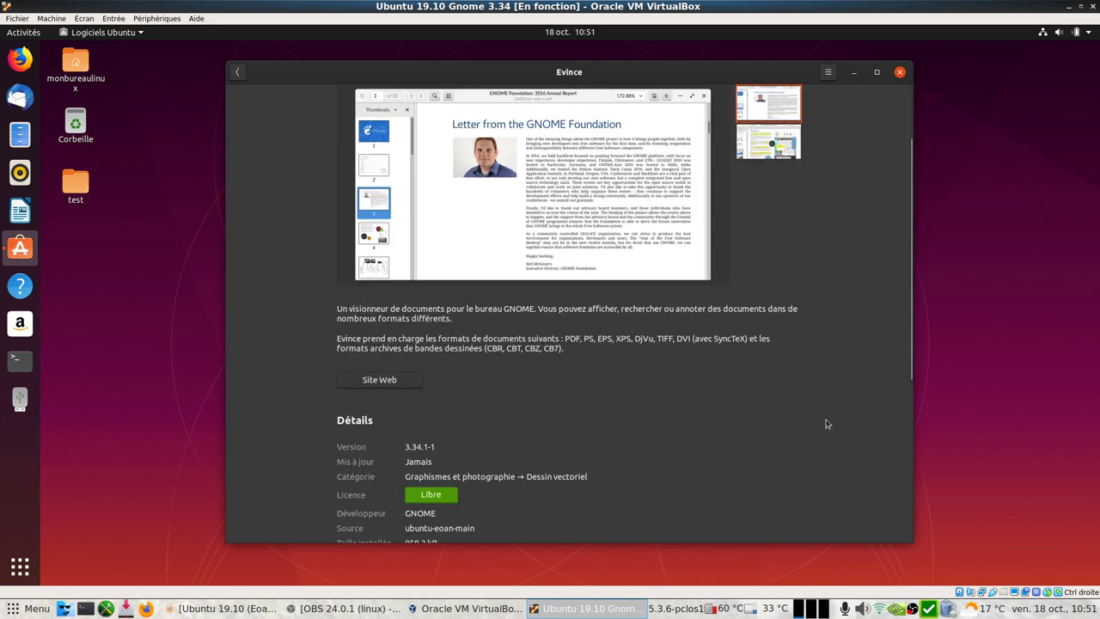
{"action": "left_click", "coordinate": [899, 72]}
- Show the software details of the second Visionneur application, examine its version and source information, and close the page
{"action": "left_click", "coordinate": [20, 566]}
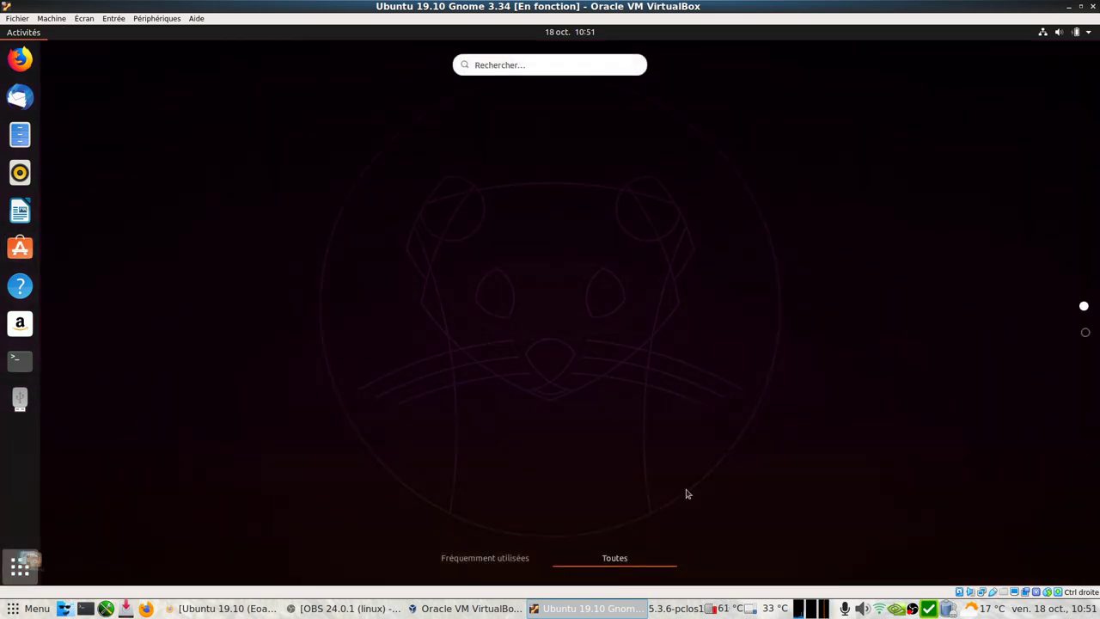
{"action": "scroll", "coordinate": [783, 381], "scroll_direction": "down", "scroll_amount": 1}
{"action": "right_click", "coordinate": [723, 388]}
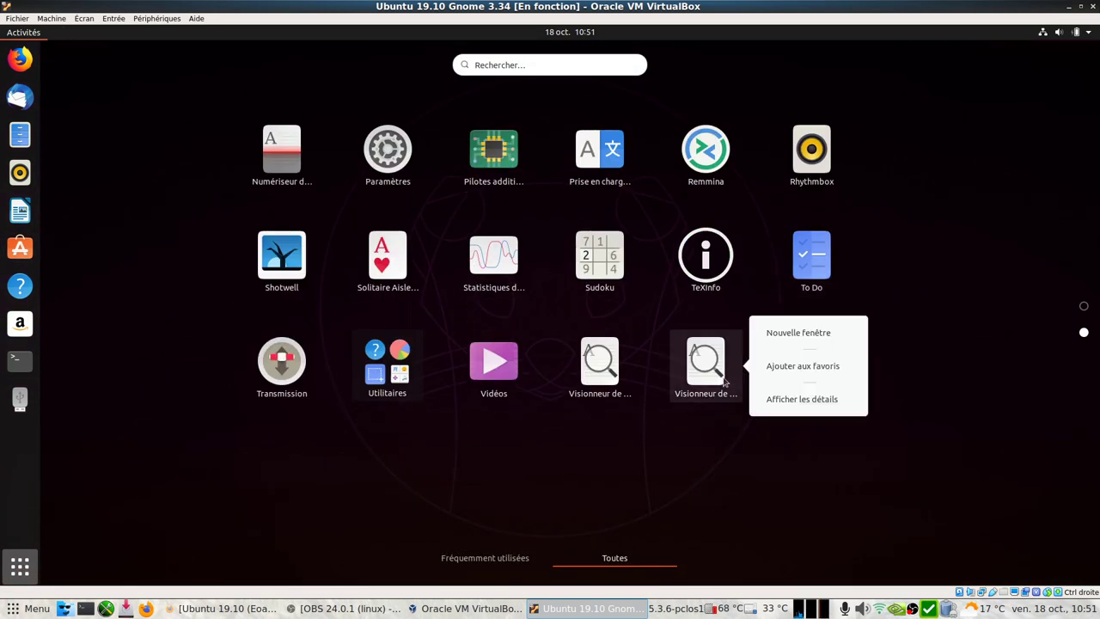
{"action": "left_click", "coordinate": [815, 401]}
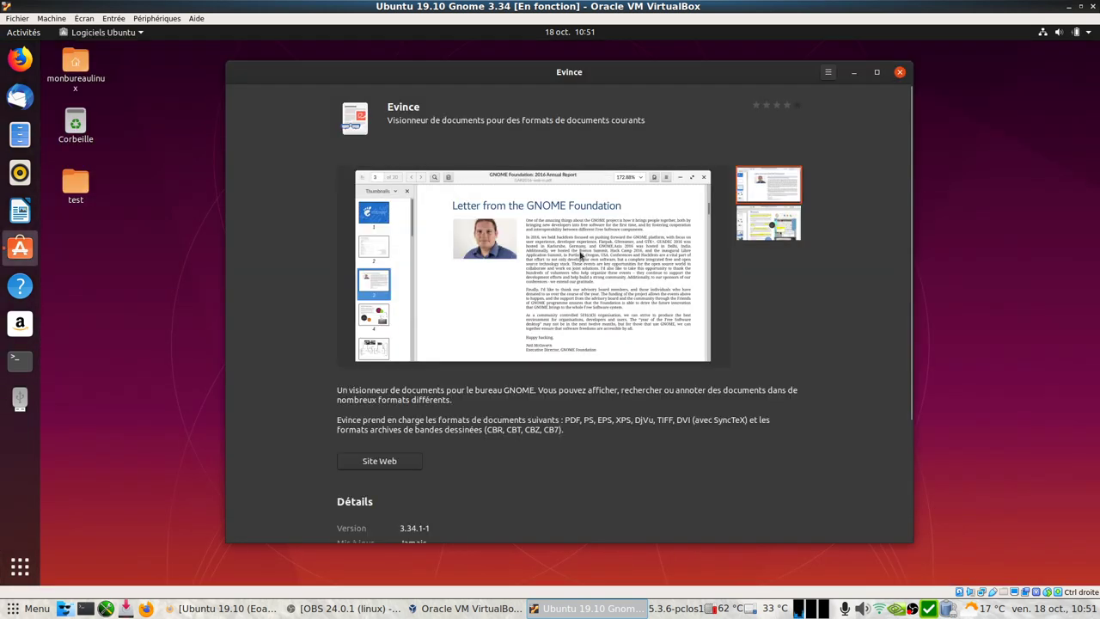
{"action": "scroll", "coordinate": [683, 352], "scroll_direction": "down", "scroll_amount": 1}
{"action": "scroll", "coordinate": [682, 357], "scroll_direction": "down", "scroll_amount": 4}
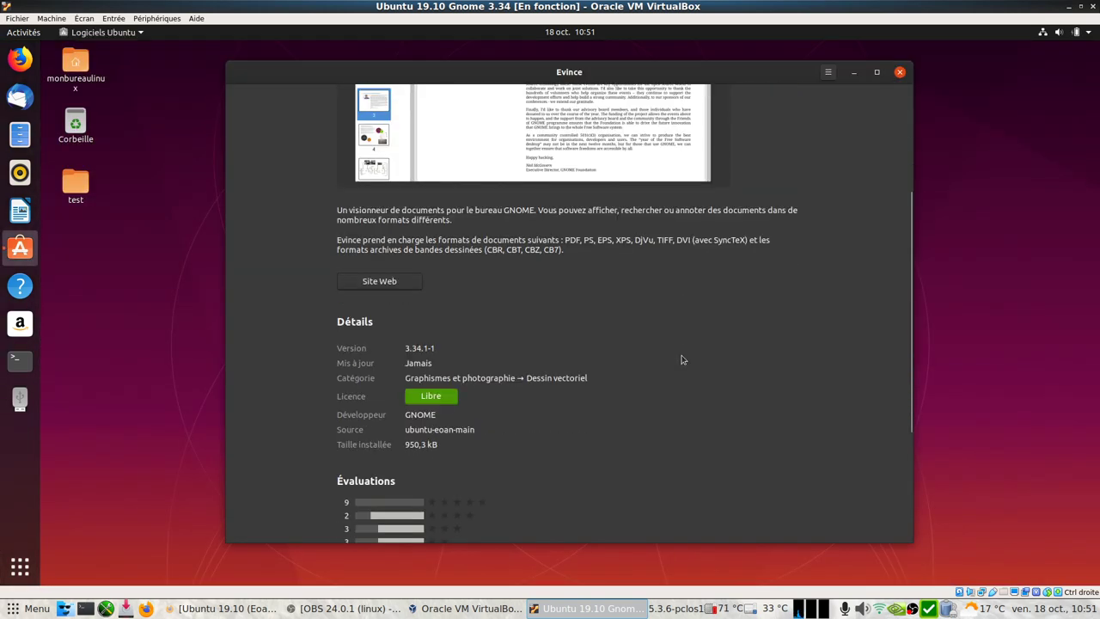
{"action": "scroll", "coordinate": [700, 339], "scroll_direction": "up", "scroll_amount": 4}
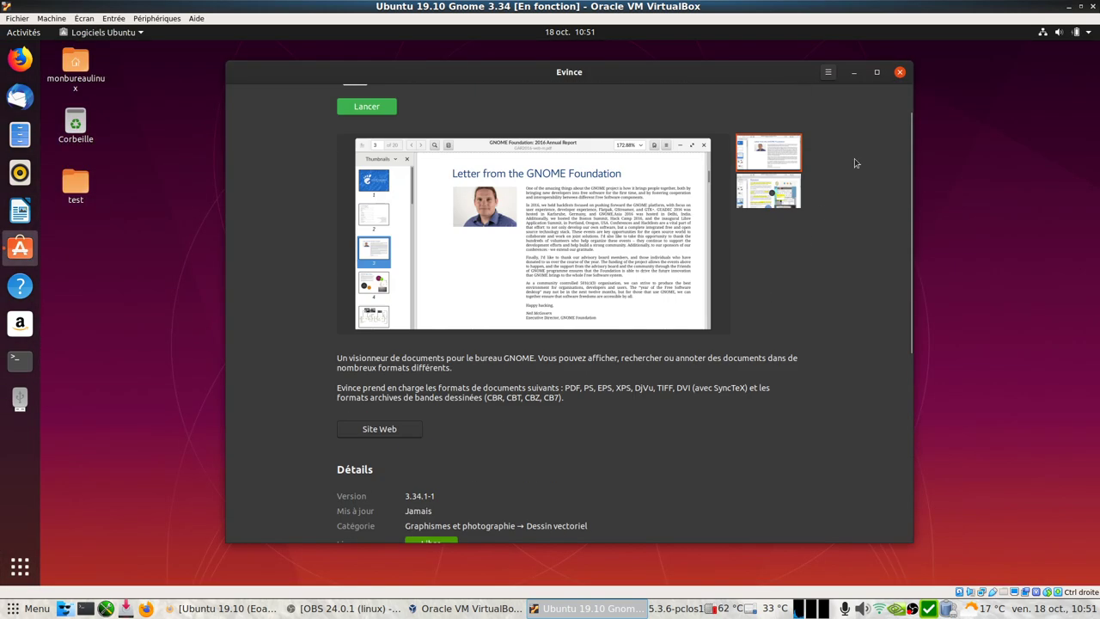
{"action": "left_click", "coordinate": [900, 72]}
- Browse both pages of the complete list of installed applications
{"action": "left_click", "coordinate": [19, 566]}
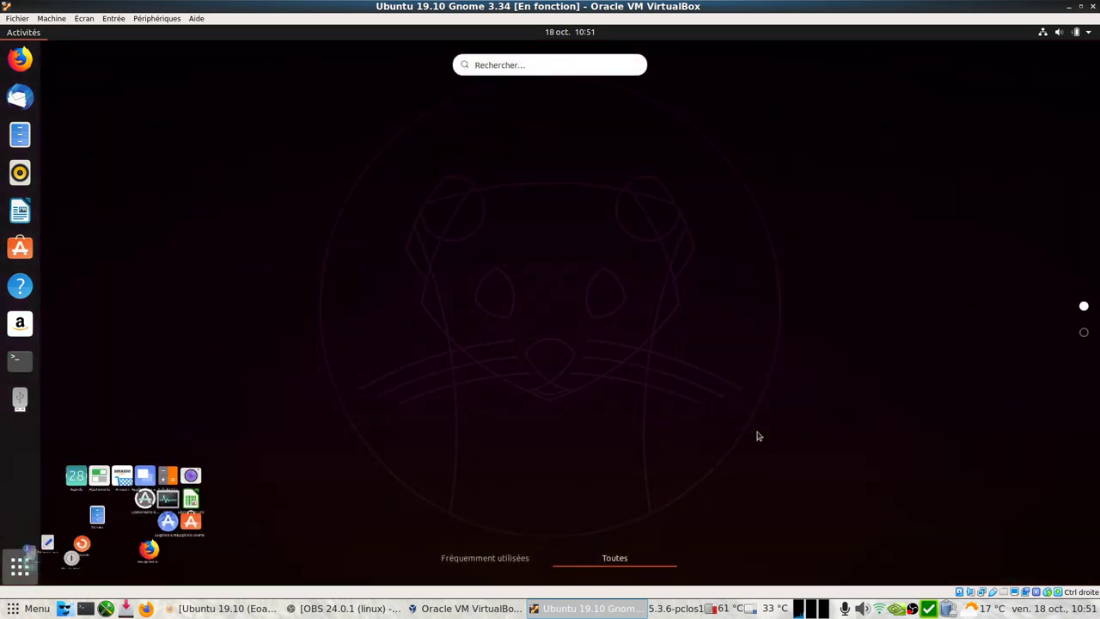
{"action": "scroll", "coordinate": [739, 412], "scroll_direction": "down", "scroll_amount": 1}
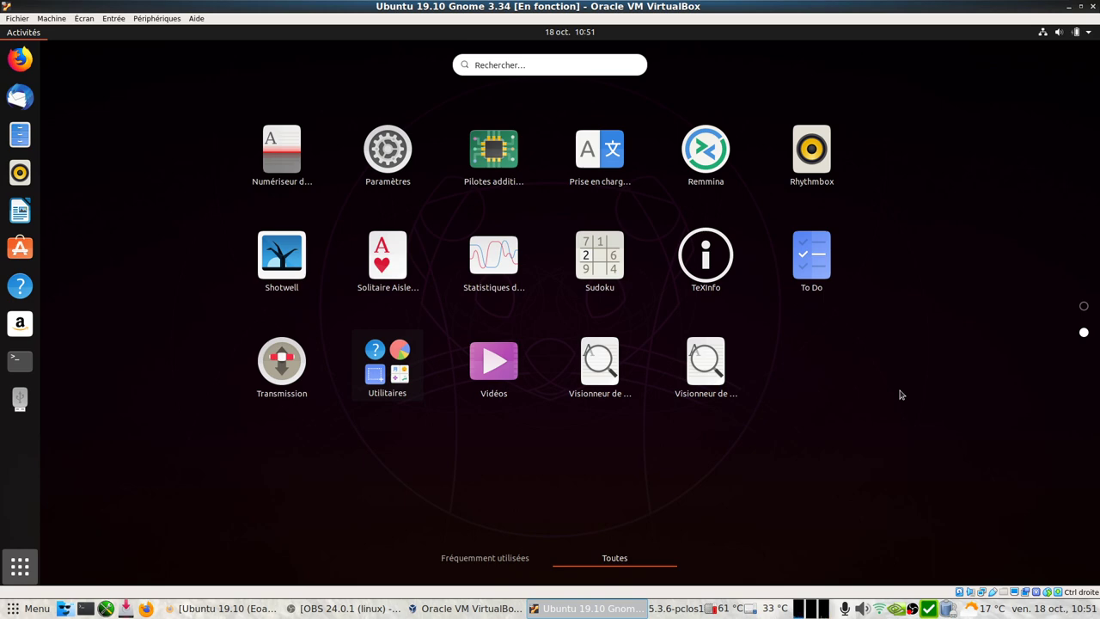
{"action": "scroll", "coordinate": [899, 395], "scroll_direction": "up", "scroll_amount": 1}
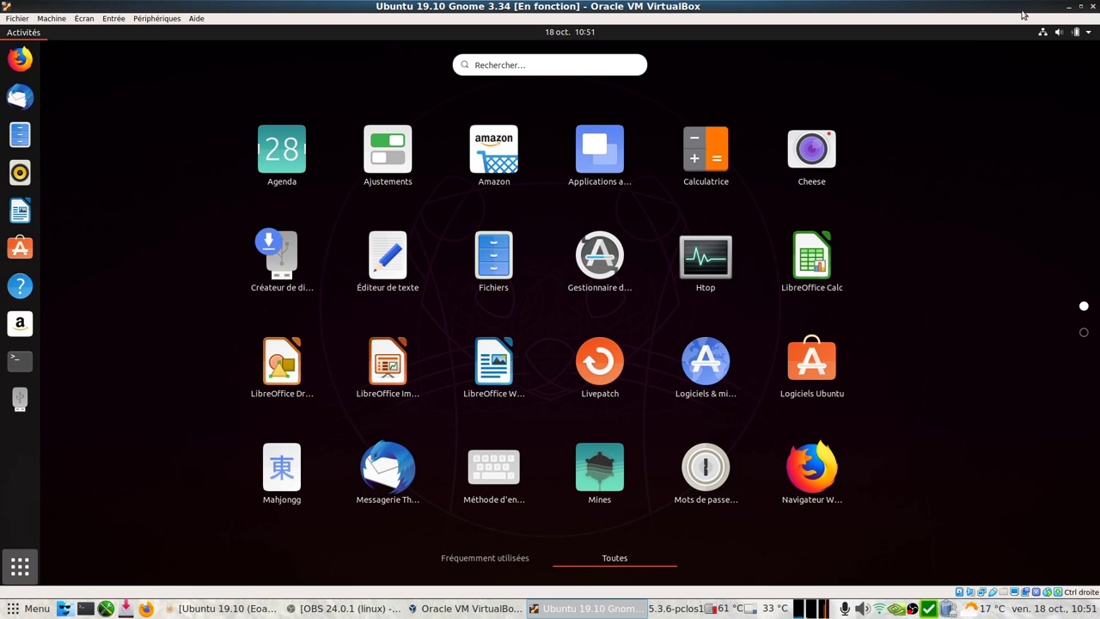
{"action": "left_click", "coordinate": [1083, 331]}
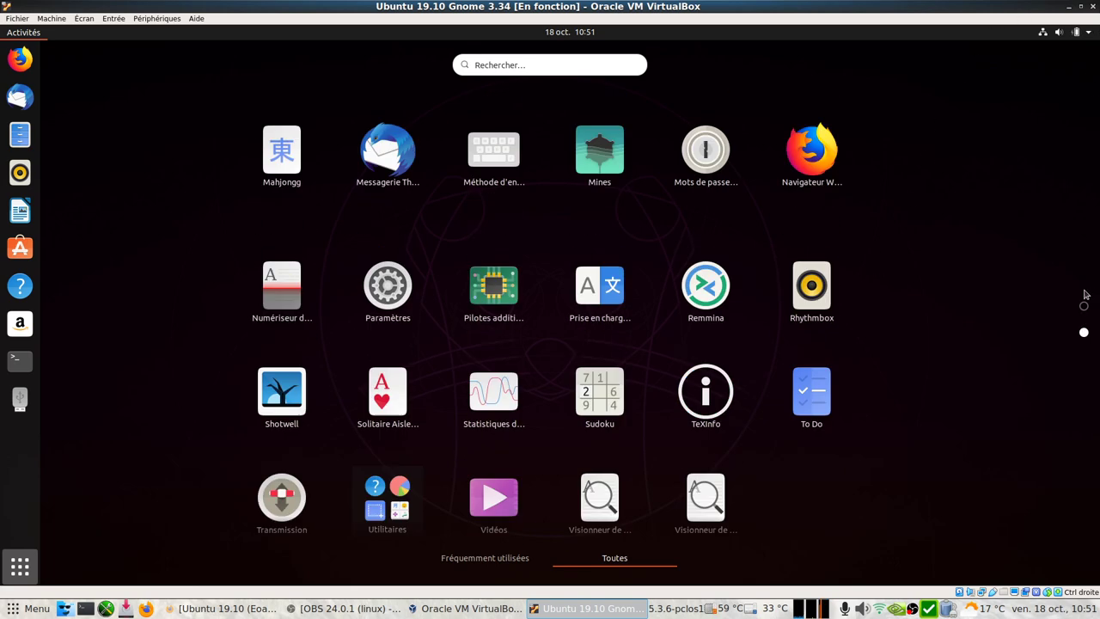
- Open the system settings, view the Arrière-plan, Dock and Notifications sections, and close Paramètres
{"action": "left_click", "coordinate": [1089, 36]}
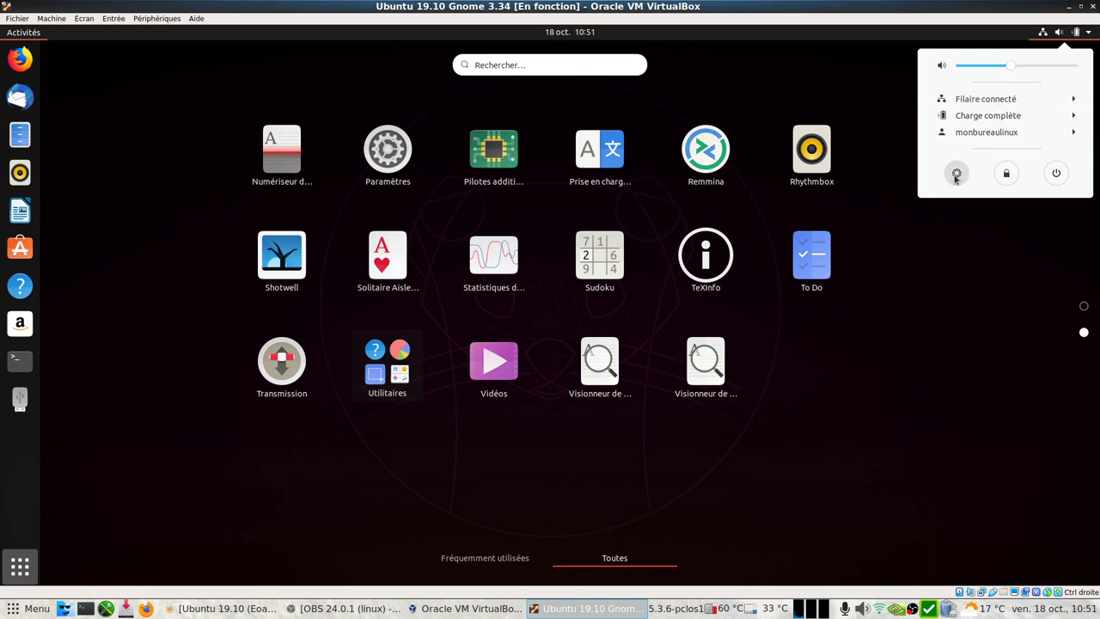
{"action": "left_click", "coordinate": [956, 173]}
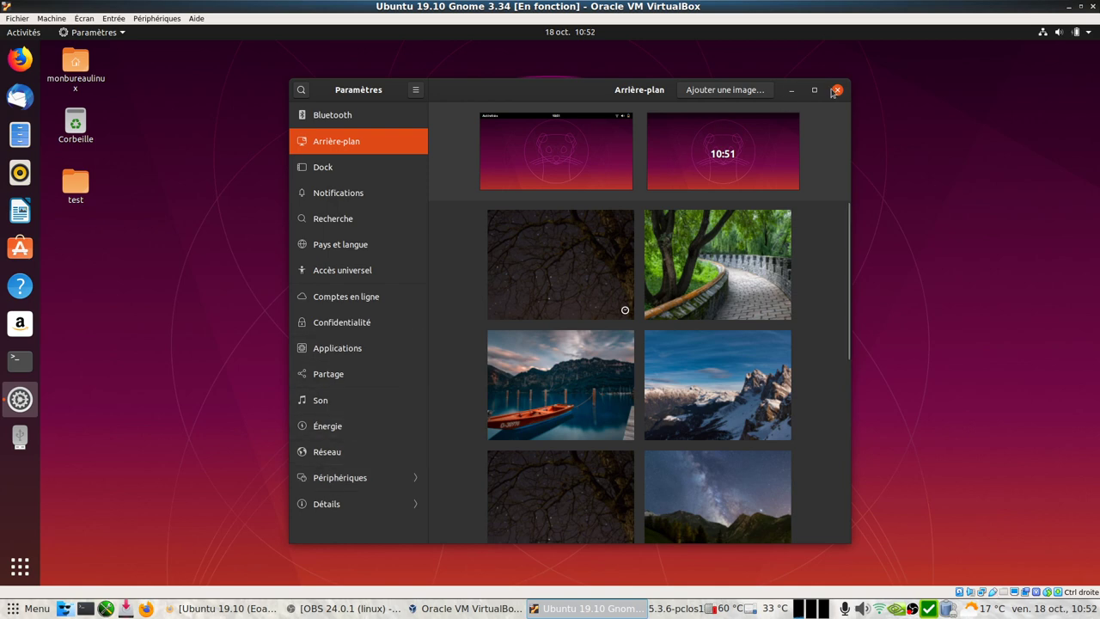
{"action": "left_click", "coordinate": [324, 168]}
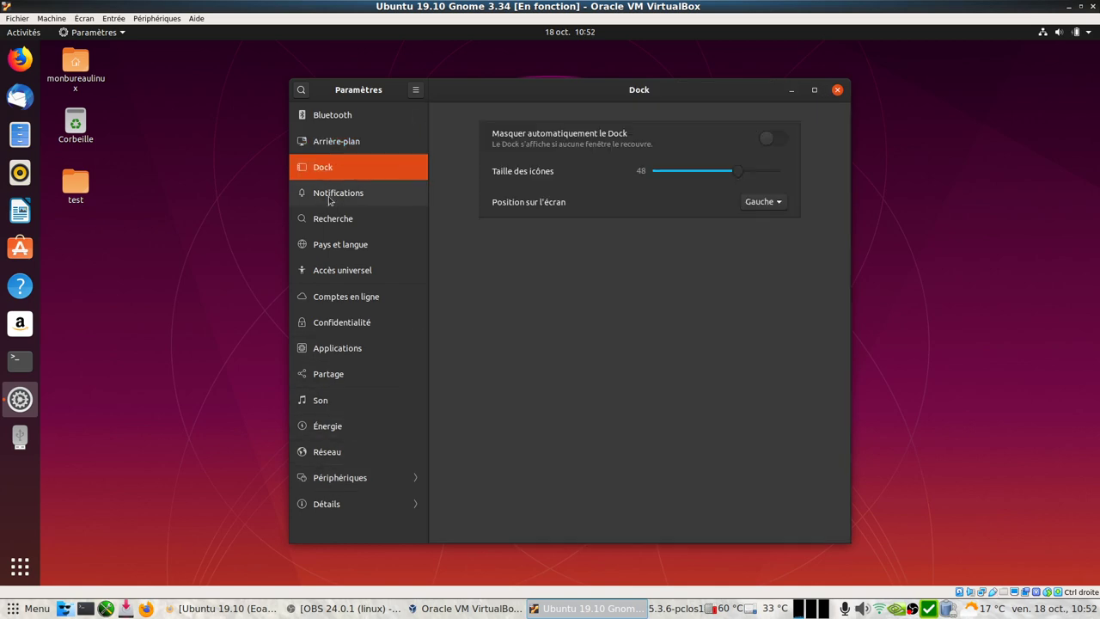
{"action": "left_click", "coordinate": [329, 196]}
{"action": "left_click", "coordinate": [838, 89]}
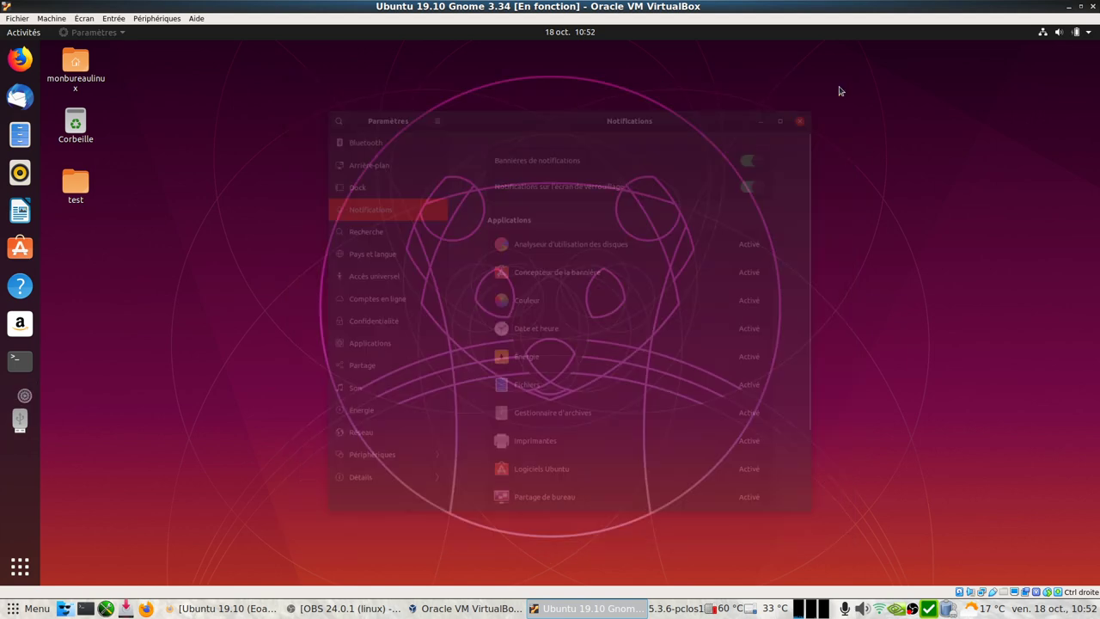